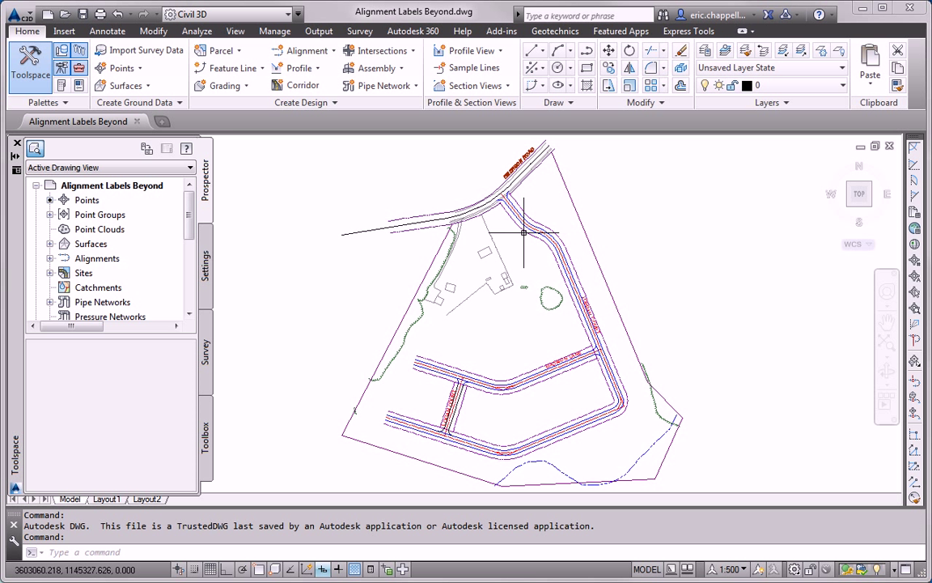
Step: Add station labels to the Jordan Court alignment by importing the Major Minor and Geometry Points label set
{"action": "scroll", "coordinate": [525, 233], "scroll_direction": "up", "scroll_amount": 4}
{"action": "left_click", "coordinate": [486, 198]}
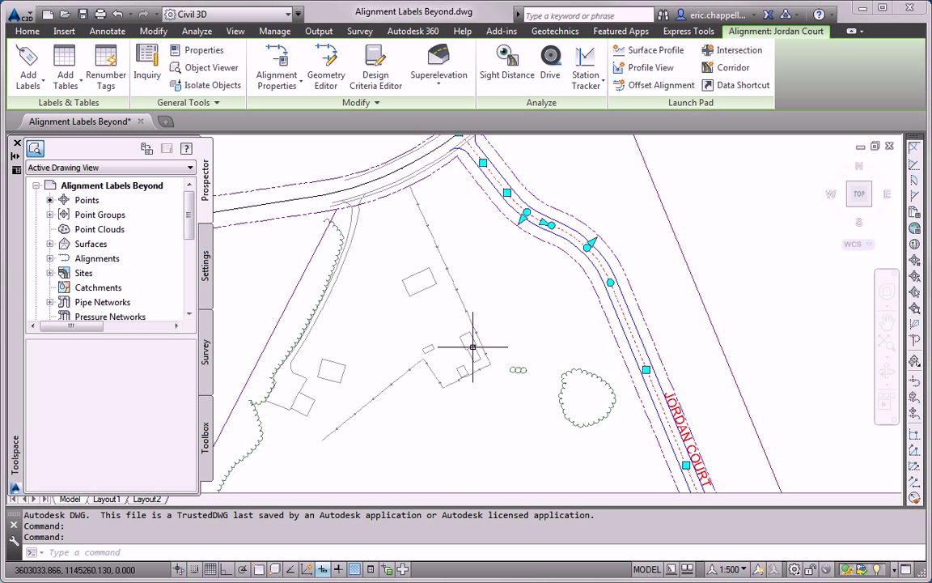
{"action": "left_click", "coordinate": [41, 85]}
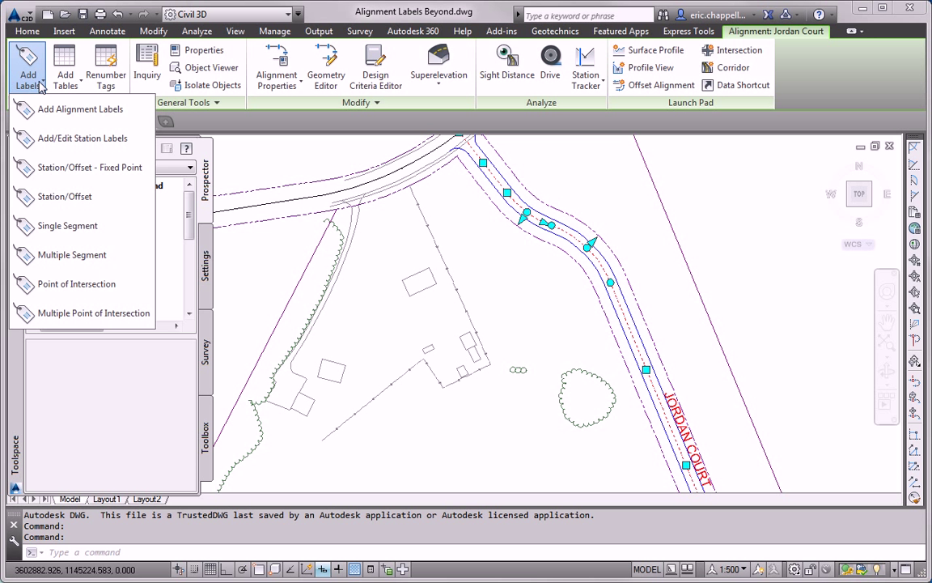
{"action": "left_click", "coordinate": [101, 147]}
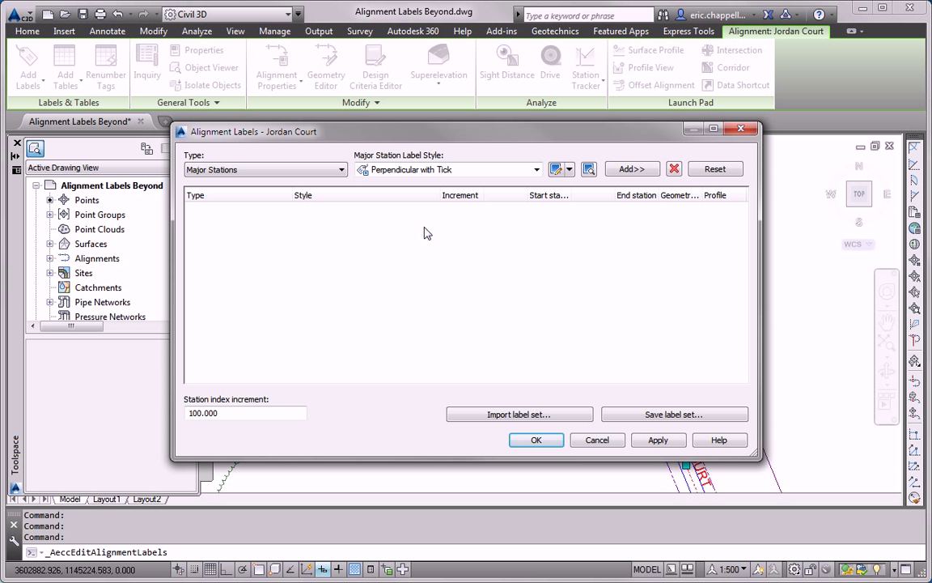
{"action": "left_click", "coordinate": [500, 414]}
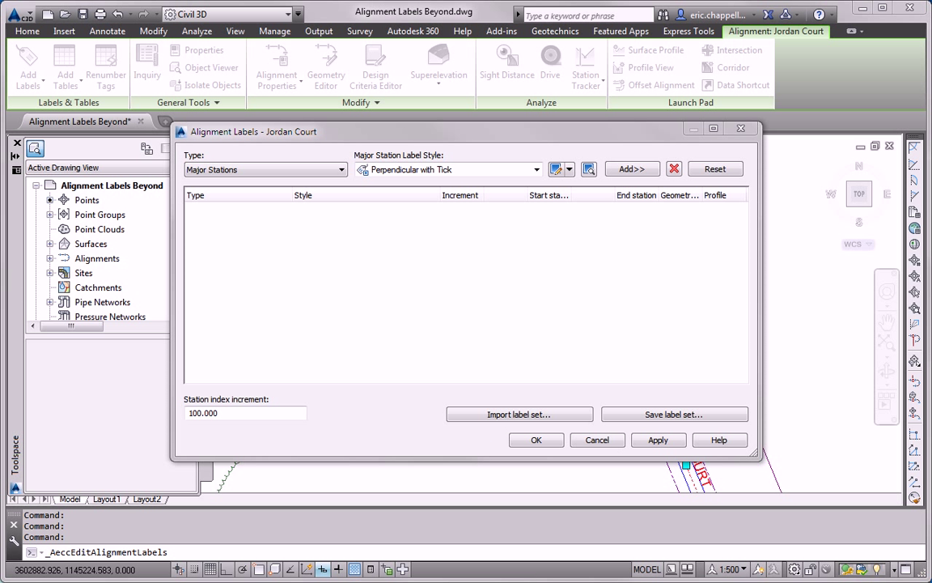
{"action": "left_click", "coordinate": [362, 139]}
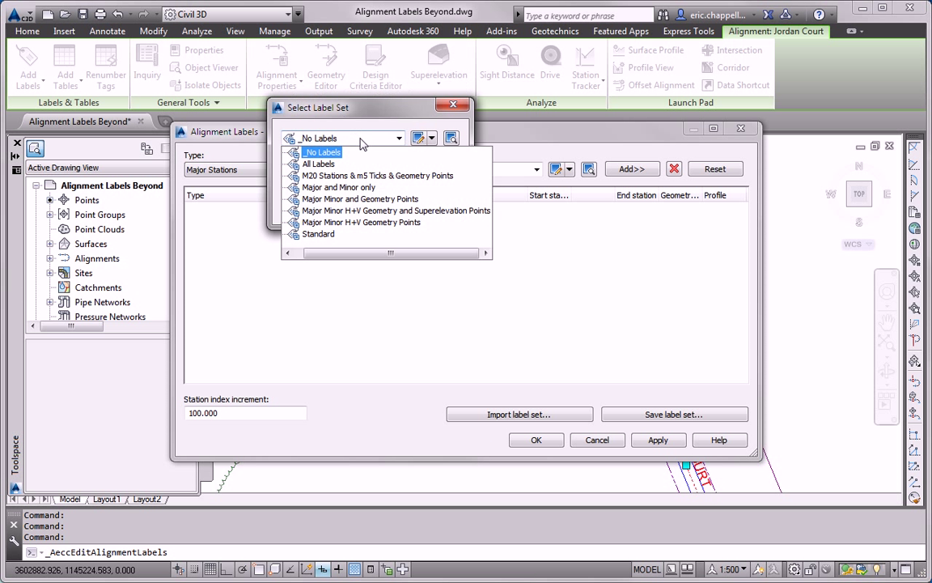
{"action": "left_click", "coordinate": [328, 202]}
{"action": "left_click", "coordinate": [310, 208]}
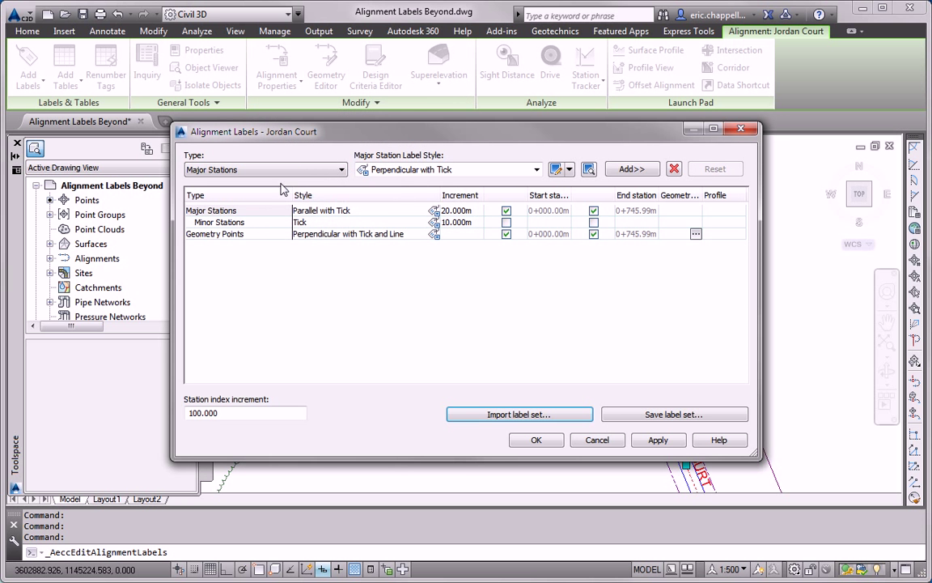
{"action": "left_click", "coordinate": [535, 442]}
{"action": "middle_click_drag", "start_coordinate": [495, 219], "coordinate": [471, 257]}
{"action": "key", "text": "Escape"}
{"action": "scroll", "coordinate": [518, 281], "scroll_direction": "up", "scroll_amount": 5}
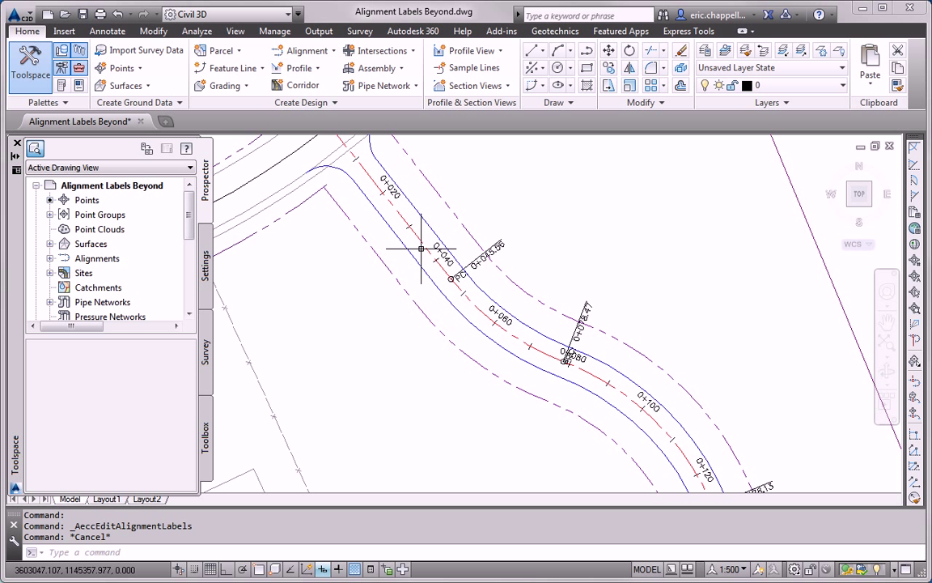
Step: Import the Major Minor and Geometry Points label set into the station labels of the Madison Lane alignment
{"action": "scroll", "coordinate": [496, 393], "scroll_direction": "down", "scroll_amount": 2}
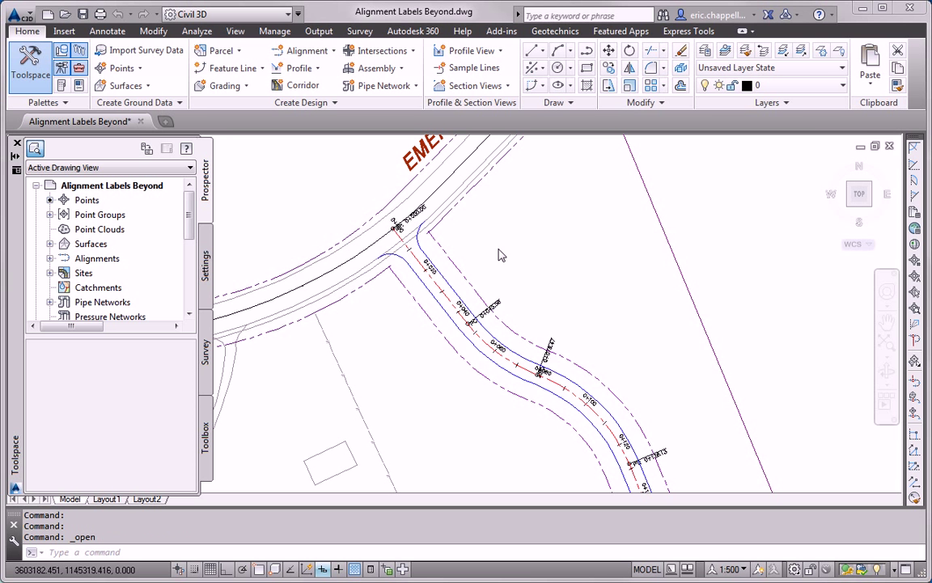
{"action": "scroll", "coordinate": [500, 250], "scroll_direction": "down", "scroll_amount": 3}
{"action": "middle_click_drag", "start_coordinate": [536, 258], "coordinate": [644, 211]}
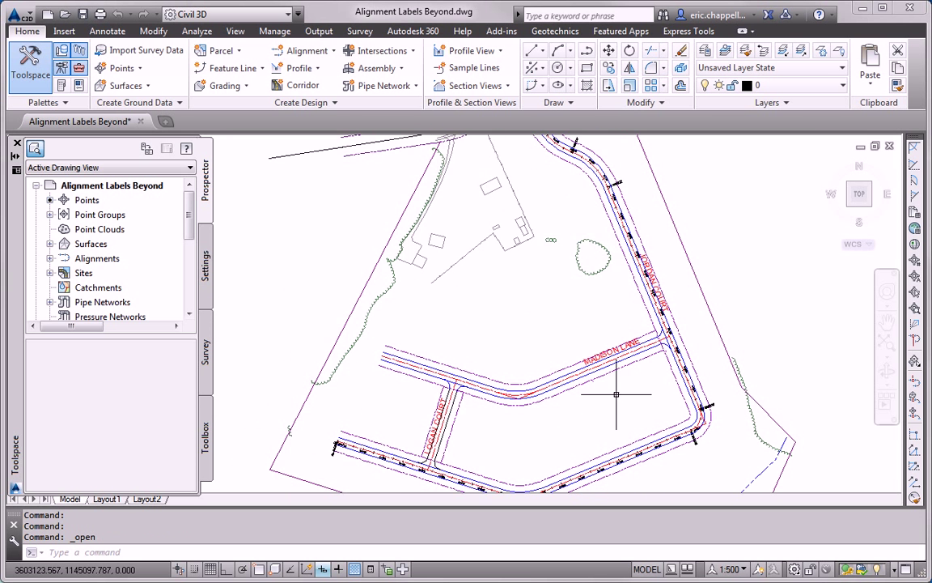
{"action": "middle_click_drag", "start_coordinate": [615, 386], "coordinate": [641, 336]}
{"action": "scroll", "coordinate": [631, 332], "scroll_direction": "up", "scroll_amount": 2}
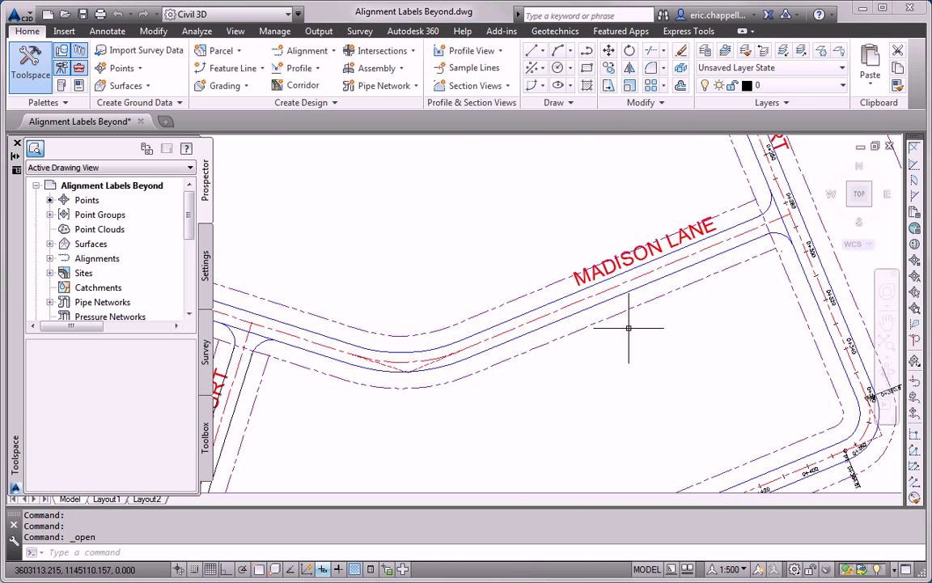
{"action": "left_click", "coordinate": [608, 292]}
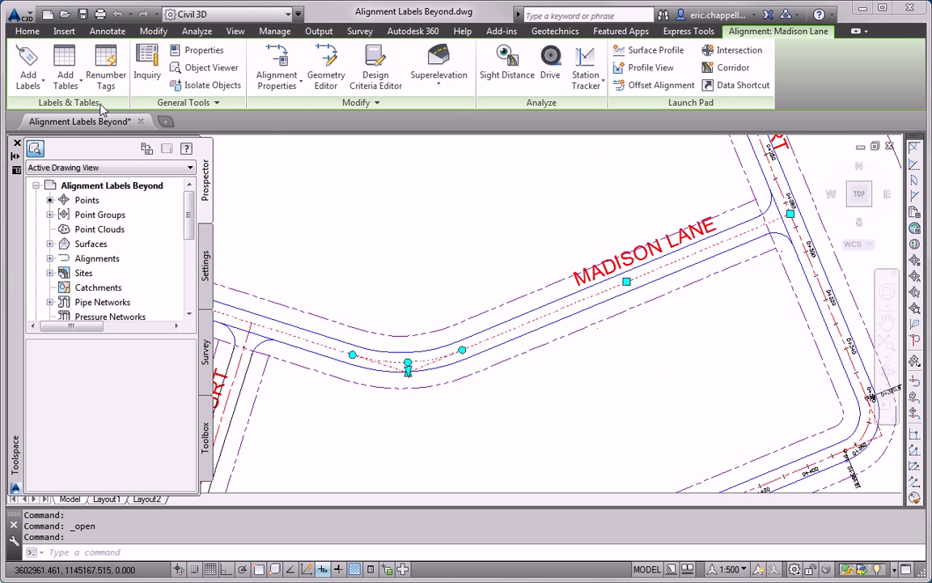
{"action": "left_click", "coordinate": [37, 83]}
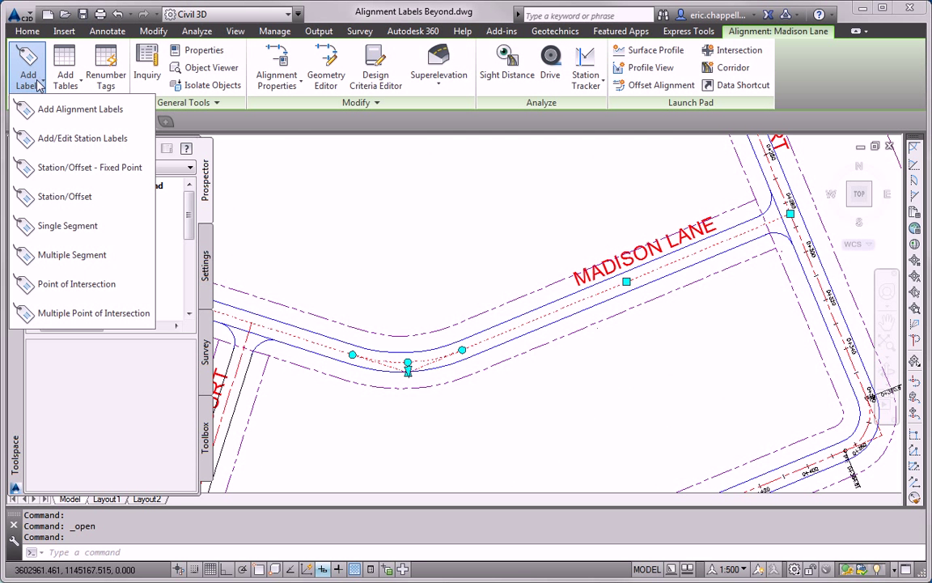
{"action": "left_click", "coordinate": [81, 137]}
{"action": "left_click", "coordinate": [513, 411]}
{"action": "left_click", "coordinate": [332, 140]}
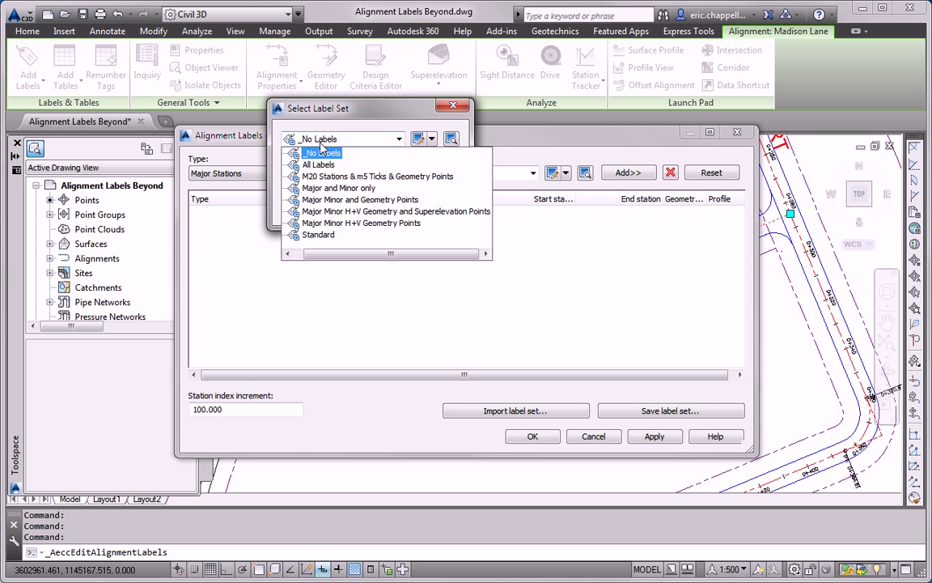
{"action": "left_click", "coordinate": [341, 209]}
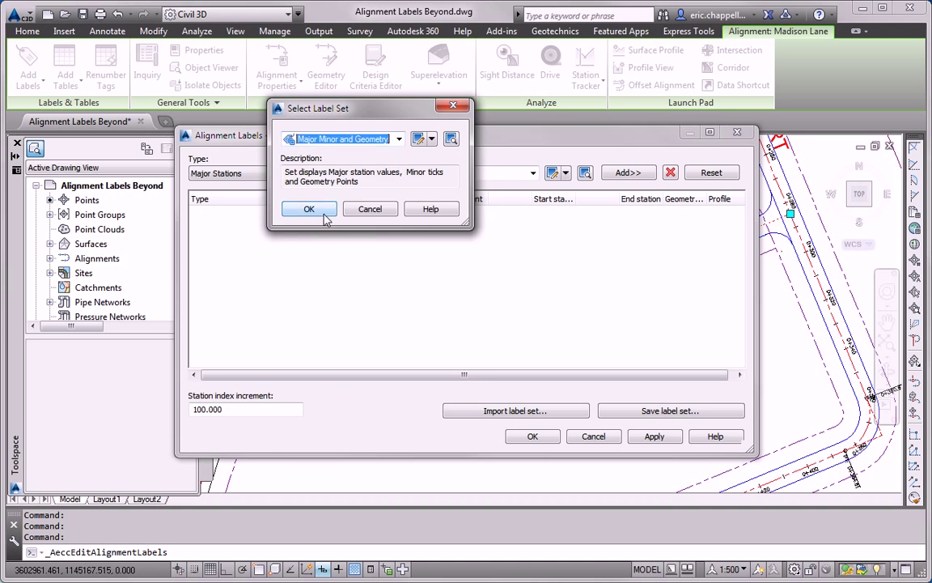
{"action": "left_click", "coordinate": [306, 209]}
{"action": "left_click", "coordinate": [534, 437]}
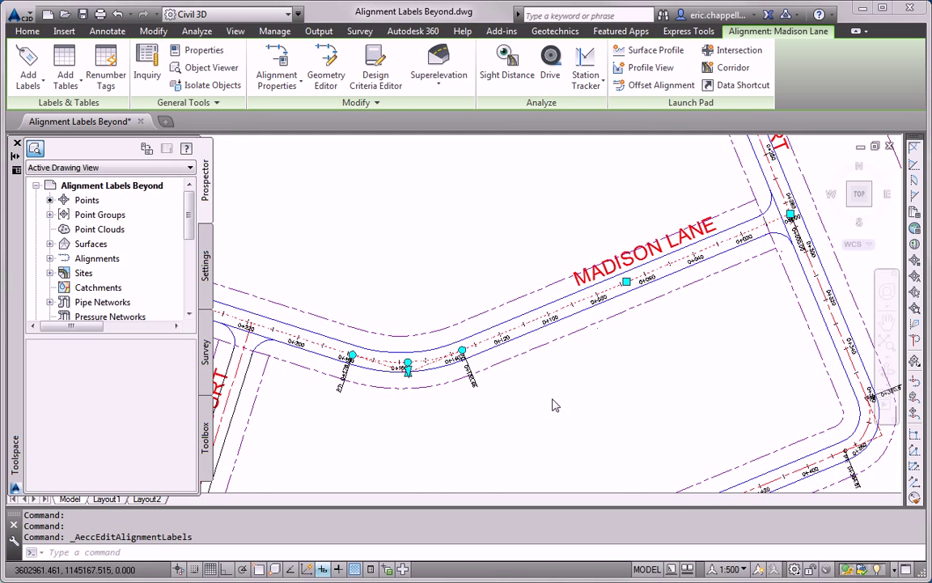
{"action": "key", "text": "Escape"}
Step: Label the Logan Court alignment's stations with the imported Major Minor and Geometry Points label set
{"action": "middle_click_drag", "start_coordinate": [535, 416], "coordinate": [783, 285]}
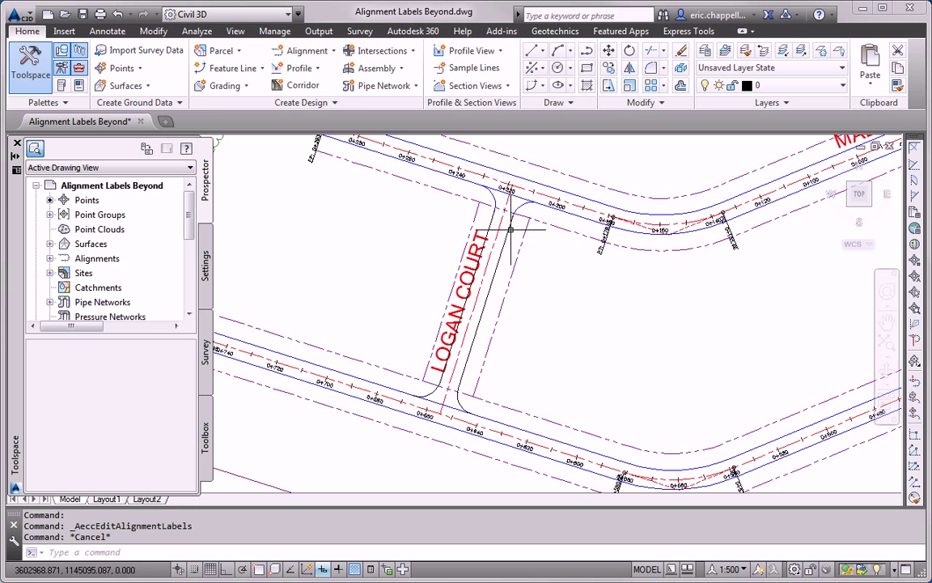
{"action": "left_click", "coordinate": [504, 191]}
{"action": "left_click", "coordinate": [29, 75]}
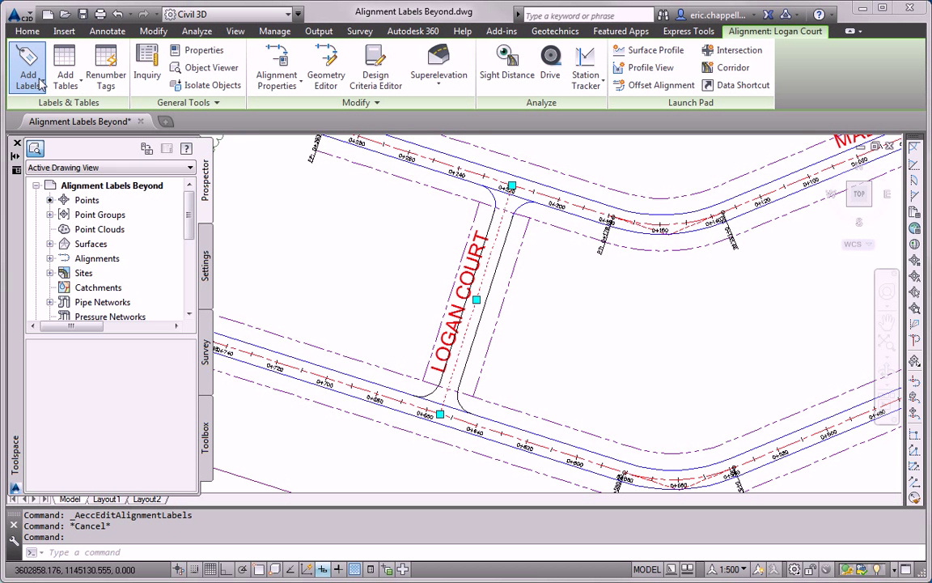
{"action": "left_click", "coordinate": [62, 146]}
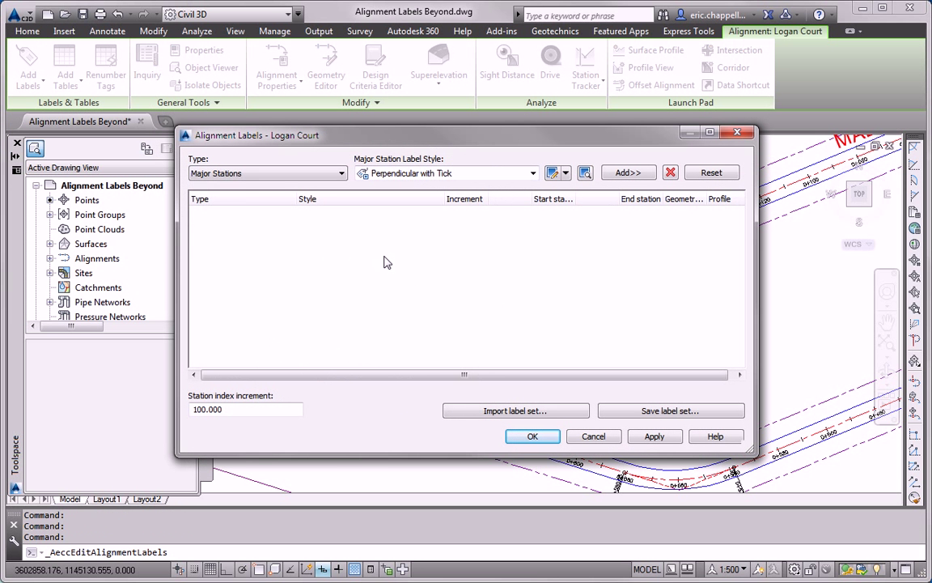
{"action": "left_click", "coordinate": [518, 410]}
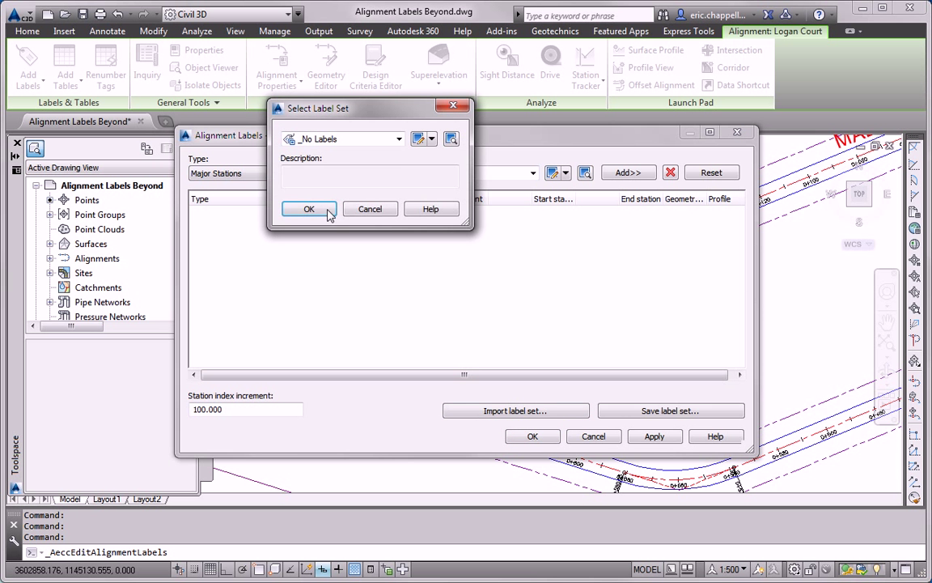
{"action": "left_click", "coordinate": [322, 139]}
{"action": "left_click", "coordinate": [361, 199]}
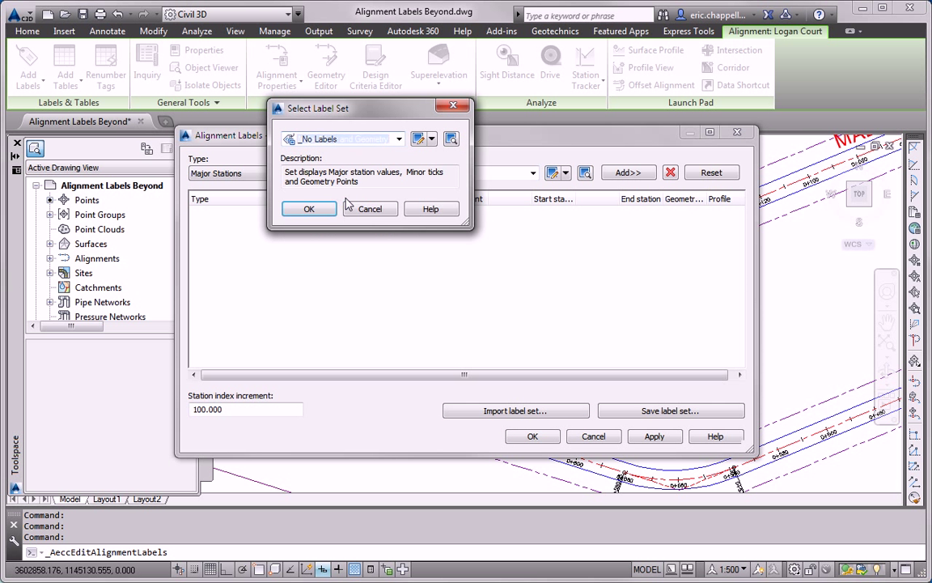
{"action": "left_click", "coordinate": [307, 208]}
{"action": "left_click", "coordinate": [533, 437]}
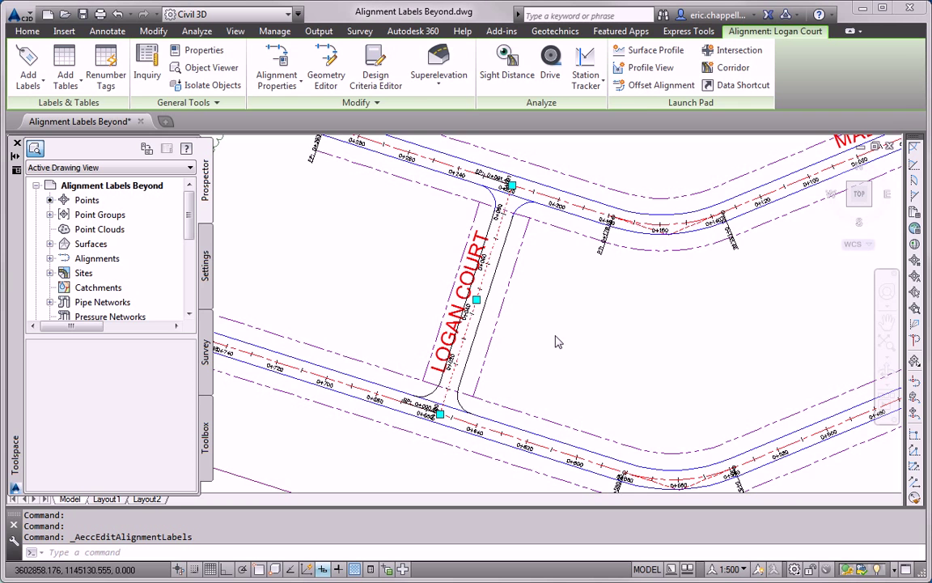
{"action": "key", "text": "Escape"}
{"action": "key", "text": "Escape"}
Step: Open the general Add Labels dialog, close the Toolspace, and move the dialog clear of the Jordan Court entrance
{"action": "scroll", "coordinate": [556, 338], "scroll_direction": "down", "scroll_amount": 5}
{"action": "mouse_move", "coordinate": [664, 319]}
{"action": "middle_mouse_down"}
{"action": "mouse_move", "coordinate": [566, 398]}
{"action": "mouse_move", "coordinate": [508, 429]}
{"action": "mouse_move", "coordinate": [508, 409]}
{"action": "middle_mouse_up"}
{"action": "scroll", "coordinate": [509, 428], "scroll_direction": "down", "scroll_amount": 4}
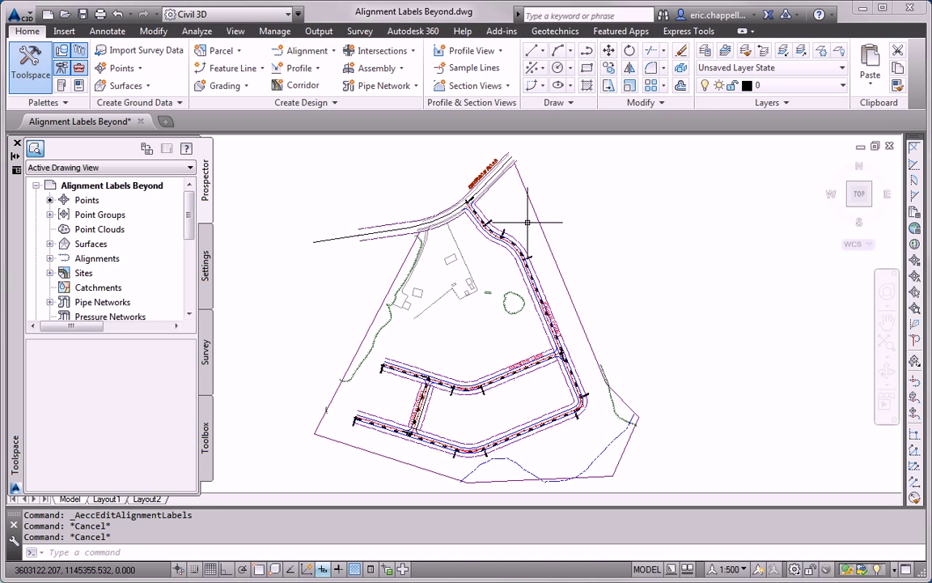
{"action": "scroll", "coordinate": [477, 190], "scroll_direction": "up", "scroll_amount": 4}
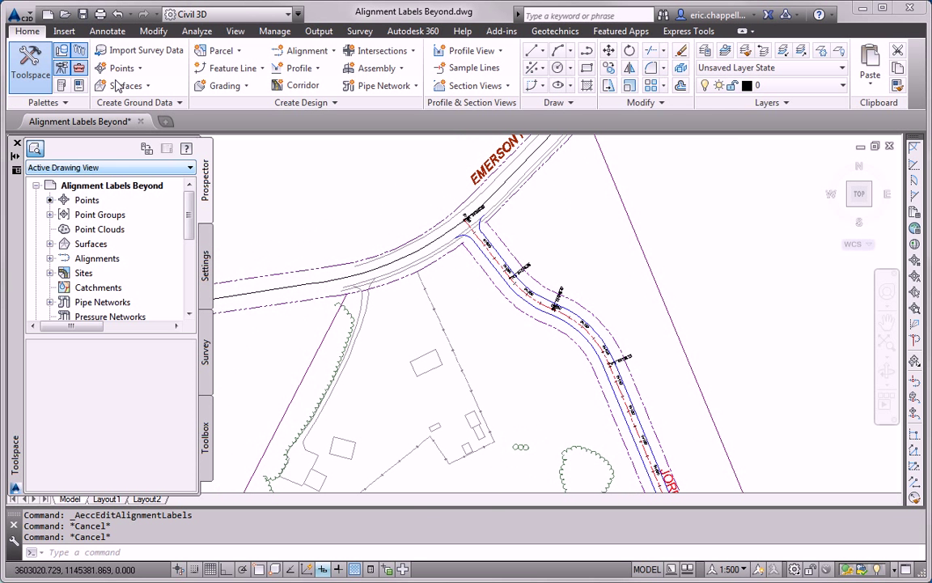
{"action": "left_click", "coordinate": [107, 31]}
{"action": "left_click", "coordinate": [40, 65]}
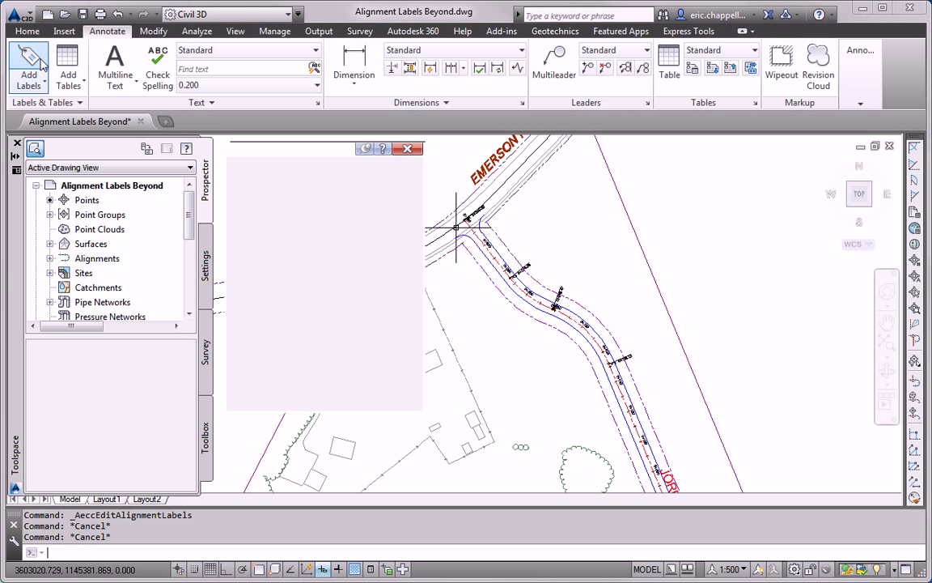
{"action": "left_click", "coordinate": [17, 144]}
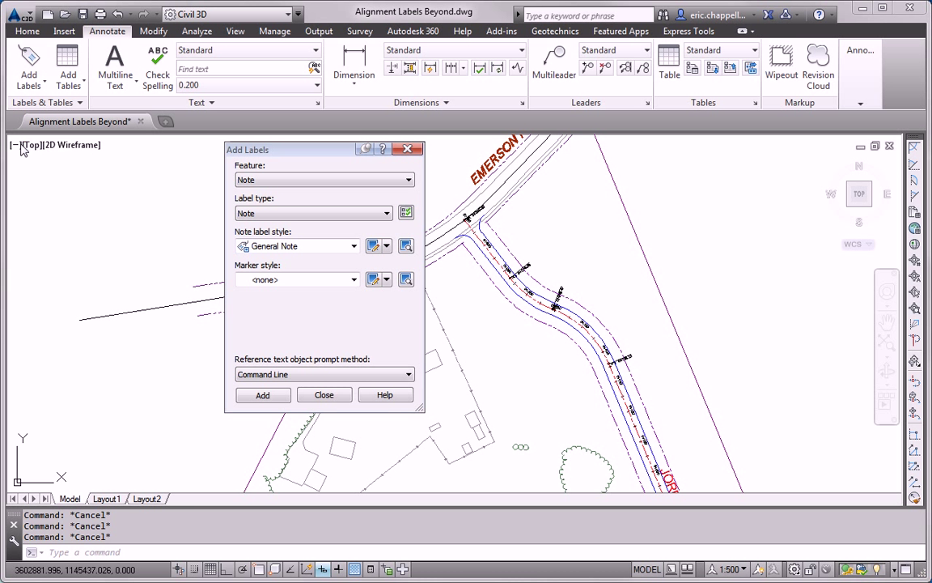
{"action": "left_click_drag", "start_coordinate": [285, 154], "coordinate": [94, 149]}
Step: Set up an Alignment label of type Station Offset - Fixed Point with the Station and Offset label style
{"action": "left_click", "coordinate": [88, 177]}
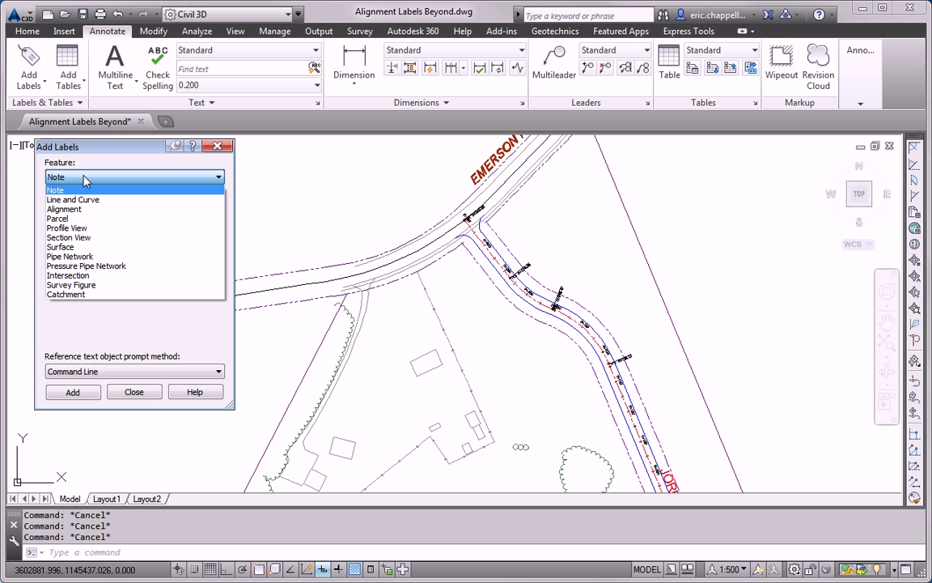
{"action": "left_click", "coordinate": [74, 194]}
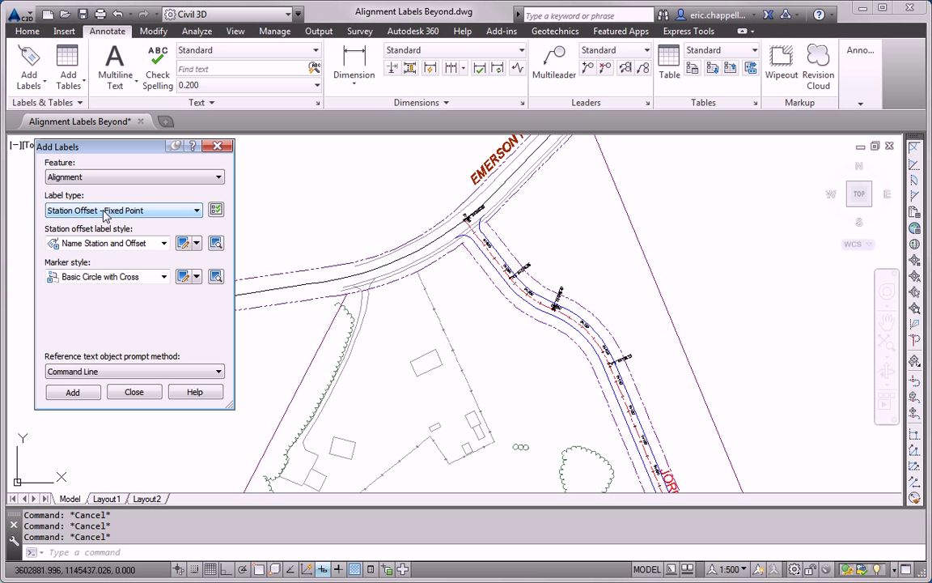
{"action": "left_click", "coordinate": [164, 244]}
{"action": "left_click", "coordinate": [107, 280]}
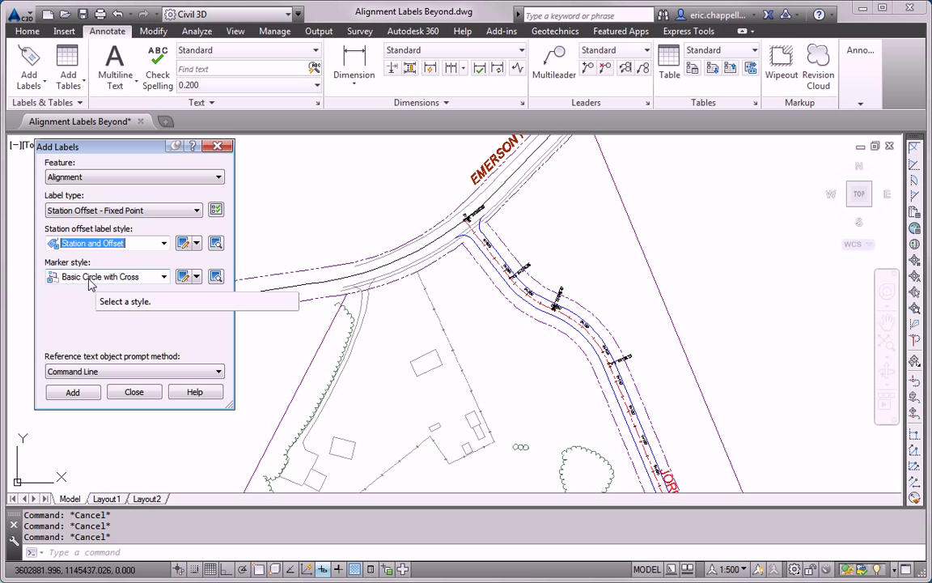
Step: Place a fixed-point station offset label for Jordan Court at the endpoint of the right-of-way corner southwest of its Emerson Road entrance
{"action": "left_click", "coordinate": [73, 392]}
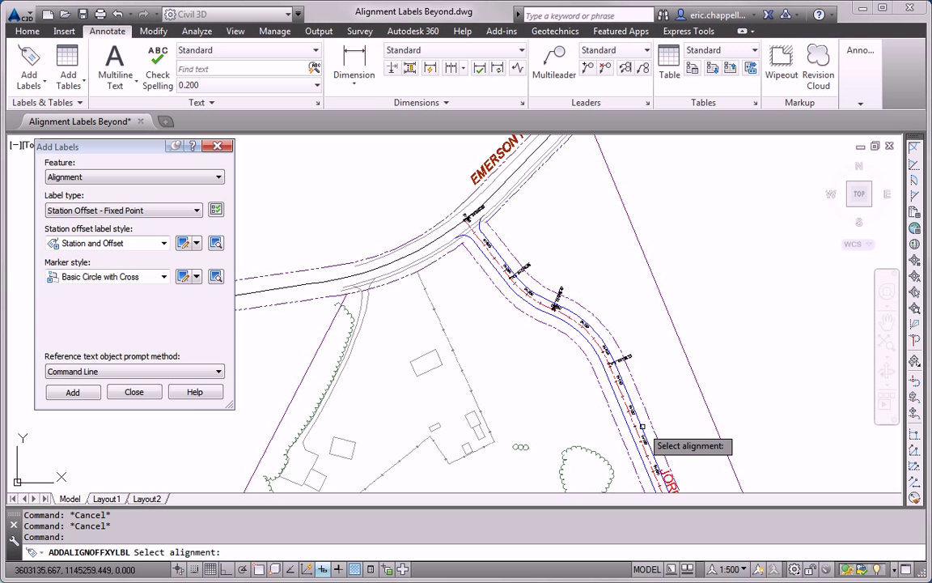
{"action": "scroll", "coordinate": [425, 209], "scroll_direction": "up", "scroll_amount": 3}
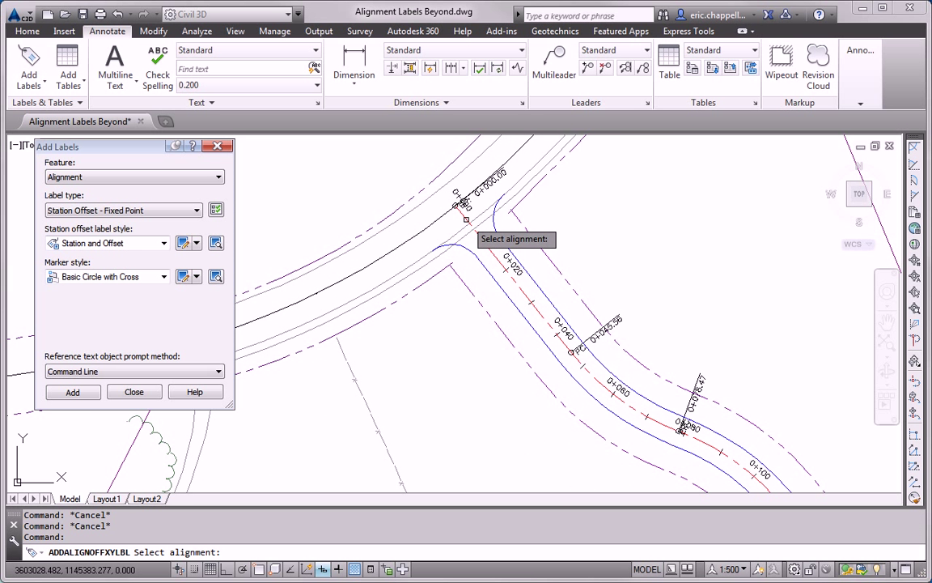
{"action": "left_click", "coordinate": [465, 216]}
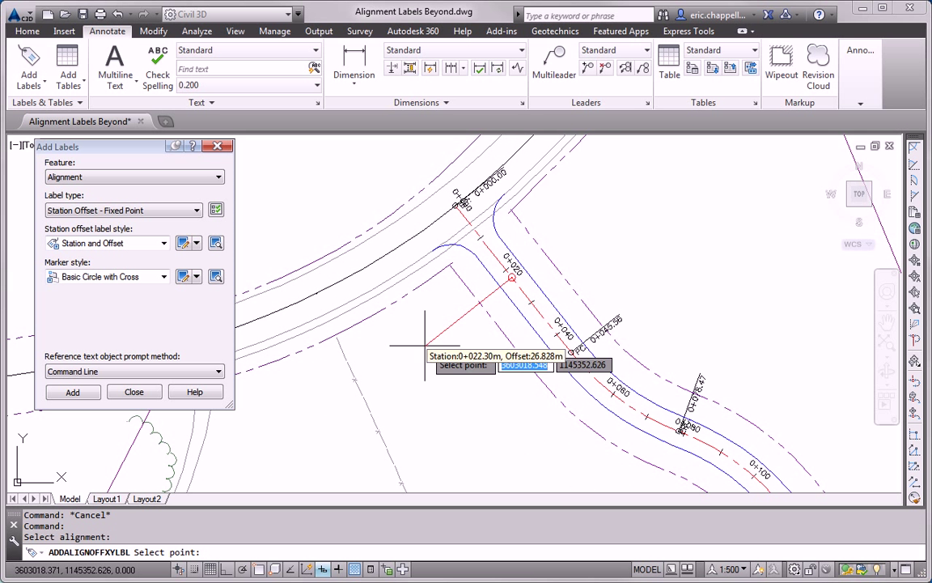
{"action": "scroll", "coordinate": [426, 340], "scroll_direction": "up", "scroll_amount": 3}
{"action": "right_click", "coordinate": [451, 278], "text": "shift"}
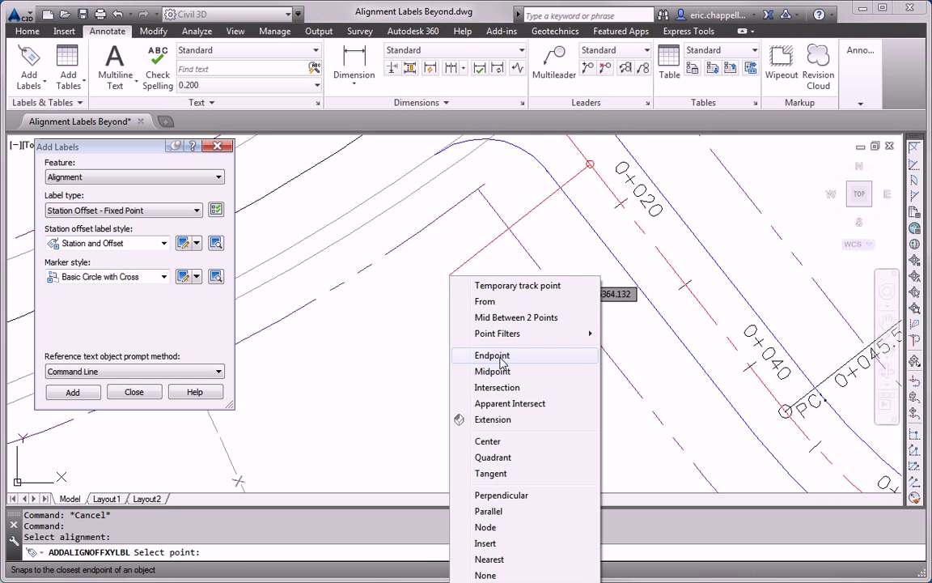
{"action": "left_click", "coordinate": [486, 355]}
{"action": "left_click", "coordinate": [481, 188]}
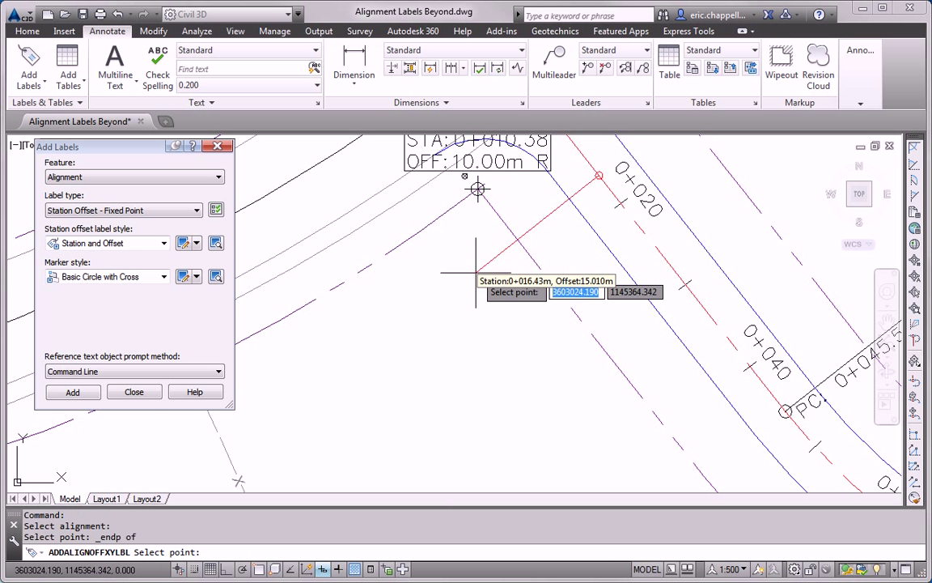
{"action": "scroll", "coordinate": [477, 229], "scroll_direction": "down", "scroll_amount": 3}
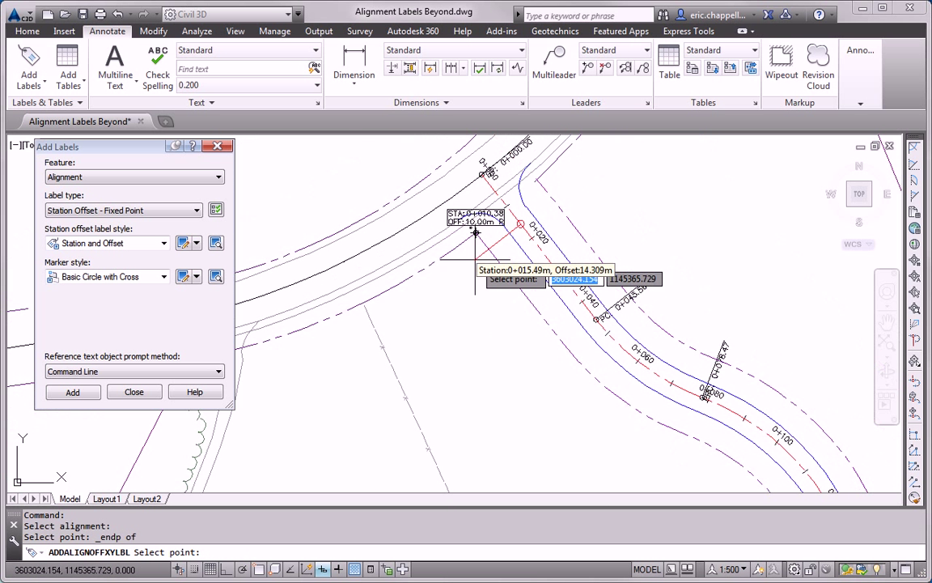
Step: Turn on running object snaps with Endpoint as the only active mode
{"action": "right_click", "coordinate": [259, 570]}
{"action": "left_click", "coordinate": [311, 540]}
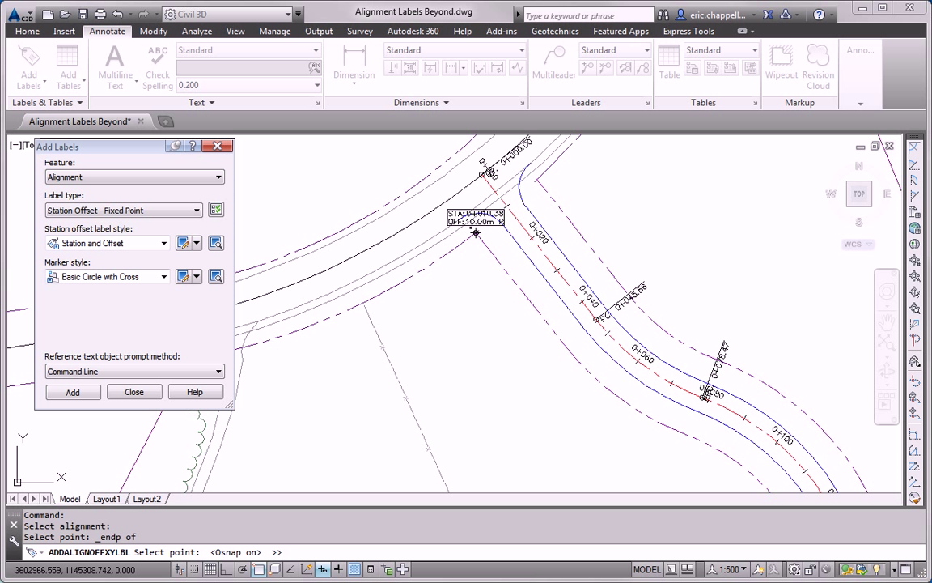
{"action": "left_click_drag", "start_coordinate": [657, 66], "coordinate": [375, 78]}
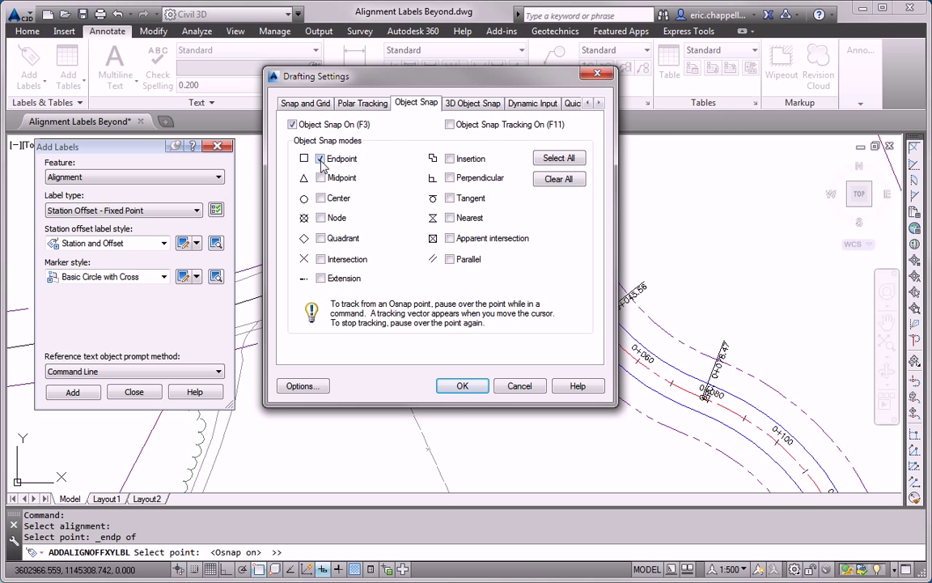
{"action": "left_click", "coordinate": [462, 386]}
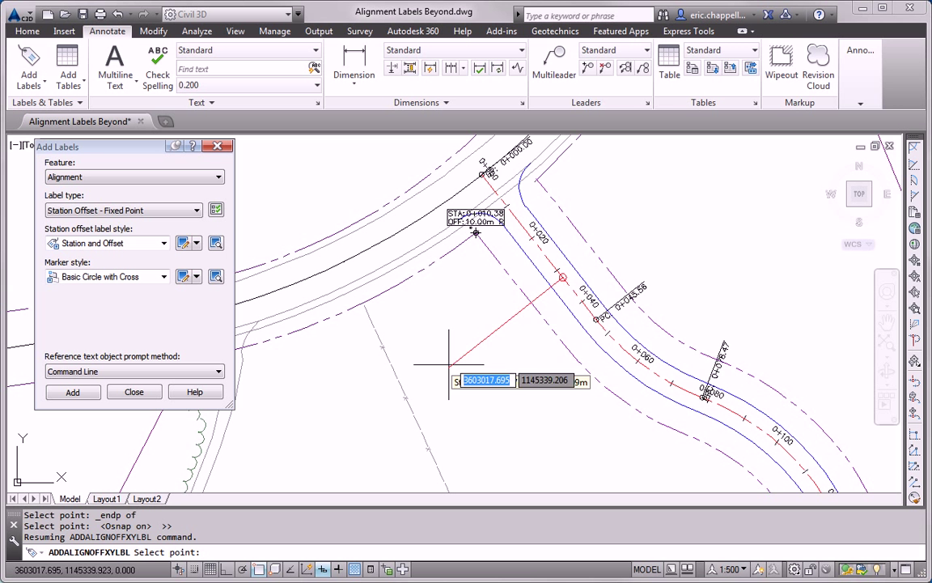
Step: Place Jordan Court station offset labels at the curve endpoints of the southwest right-of-way line through the reverse curve south of Emerson Road
{"action": "left_click", "coordinate": [564, 345]}
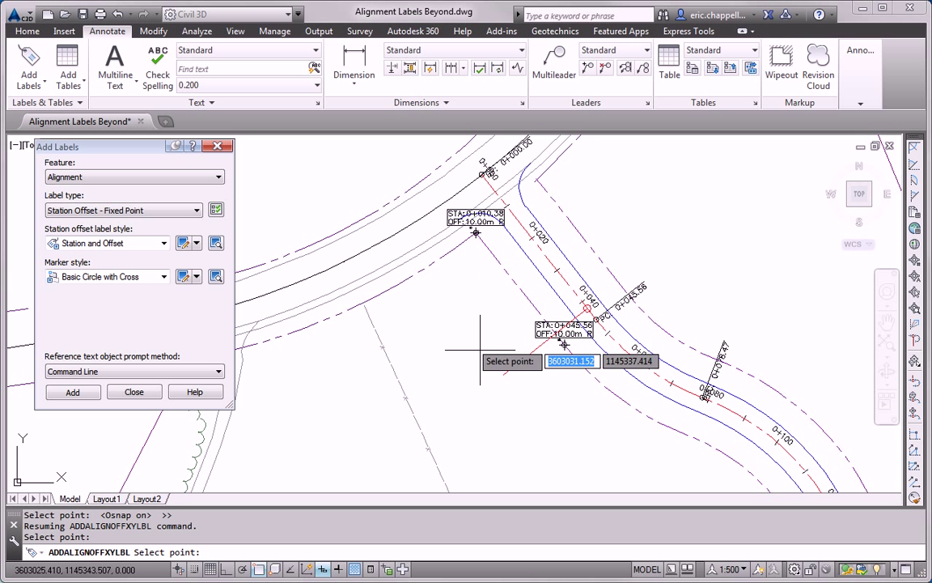
{"action": "middle_click_drag", "start_coordinate": [518, 437], "coordinate": [333, 257]}
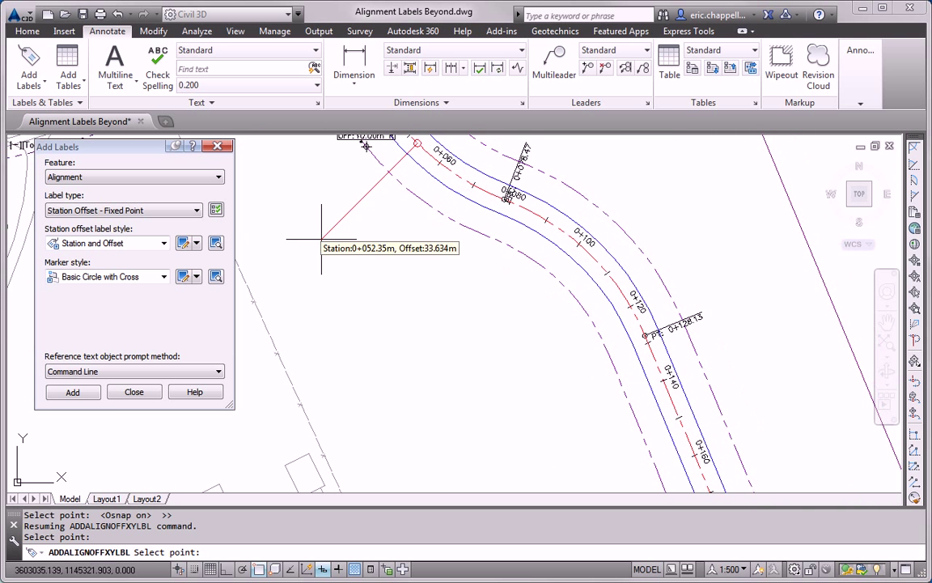
{"action": "left_click", "coordinate": [489, 236]}
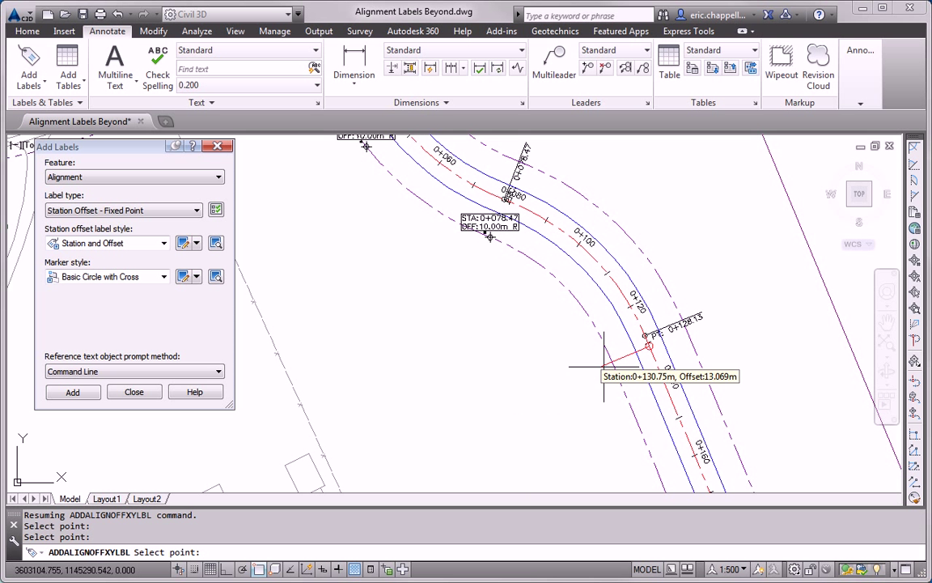
{"action": "middle_click_drag", "start_coordinate": [609, 369], "coordinate": [501, 238]}
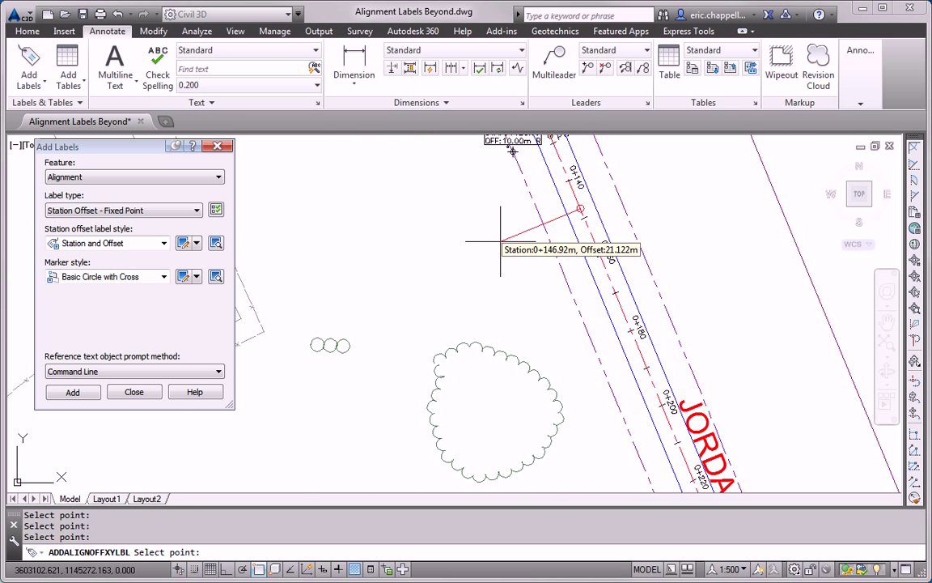
Step: Label the two right-of-way corners on Jordan Court's west side where Madison Lane joins it
{"action": "mouse_move", "coordinate": [388, 434]}
{"action": "middle_mouse_down"}
{"action": "mouse_move", "coordinate": [333, 367]}
{"action": "mouse_move", "coordinate": [244, 122]}
{"action": "middle_mouse_up"}
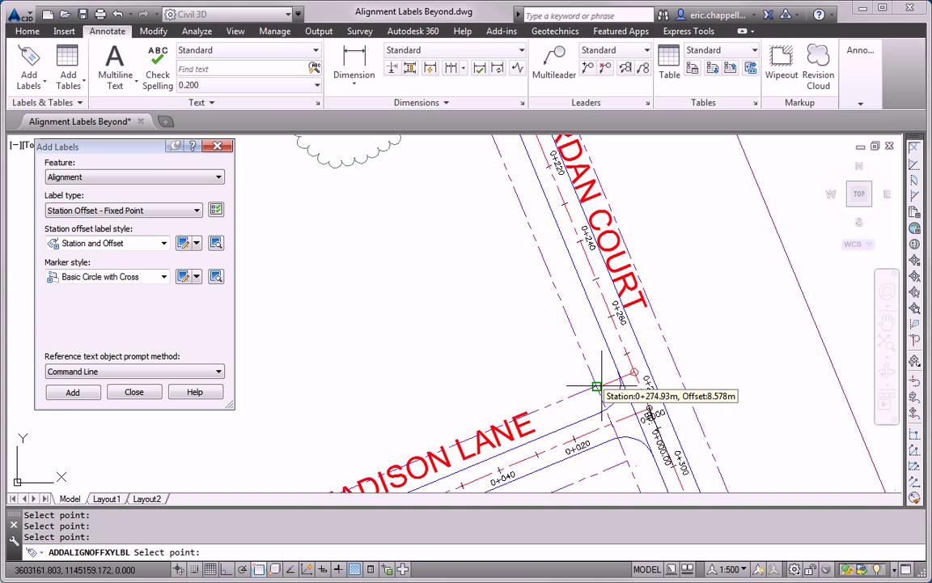
{"action": "middle_click_drag", "start_coordinate": [559, 405], "coordinate": [469, 231]}
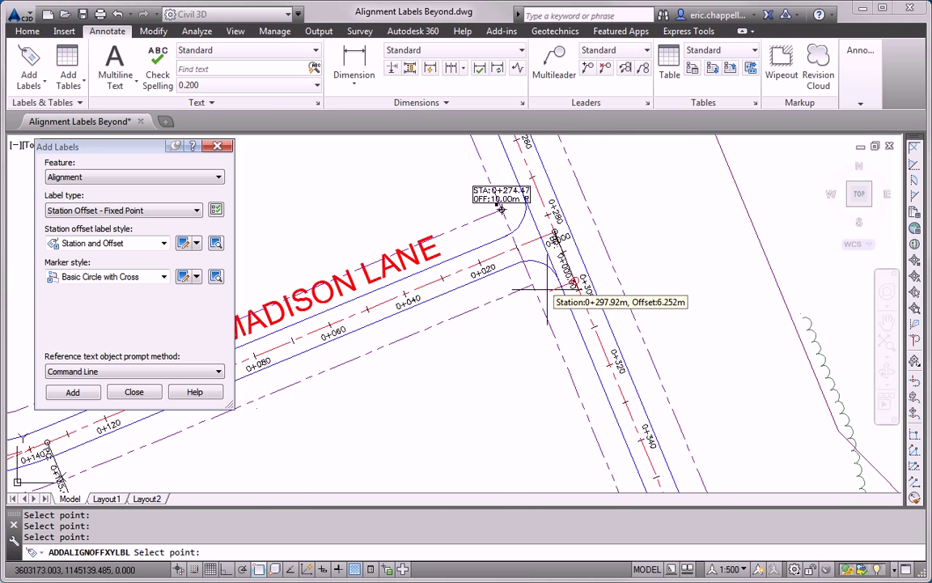
{"action": "left_click", "coordinate": [533, 285]}
Step: Label the right-hand right-of-way endpoints of Jordan Court's two bends between Madison Lane and Logan Court
{"action": "middle_click_drag", "start_coordinate": [534, 395], "coordinate": [459, 205]}
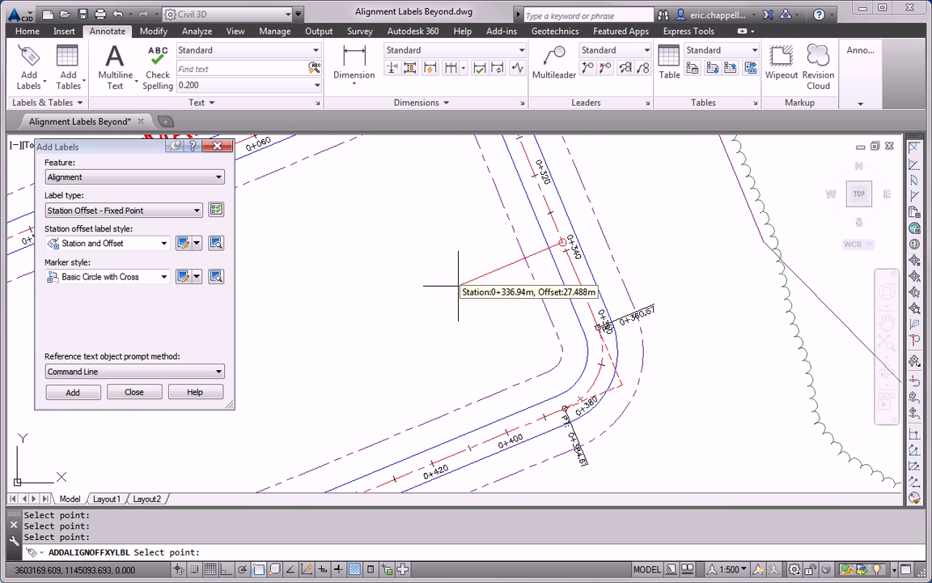
{"action": "left_click", "coordinate": [561, 346]}
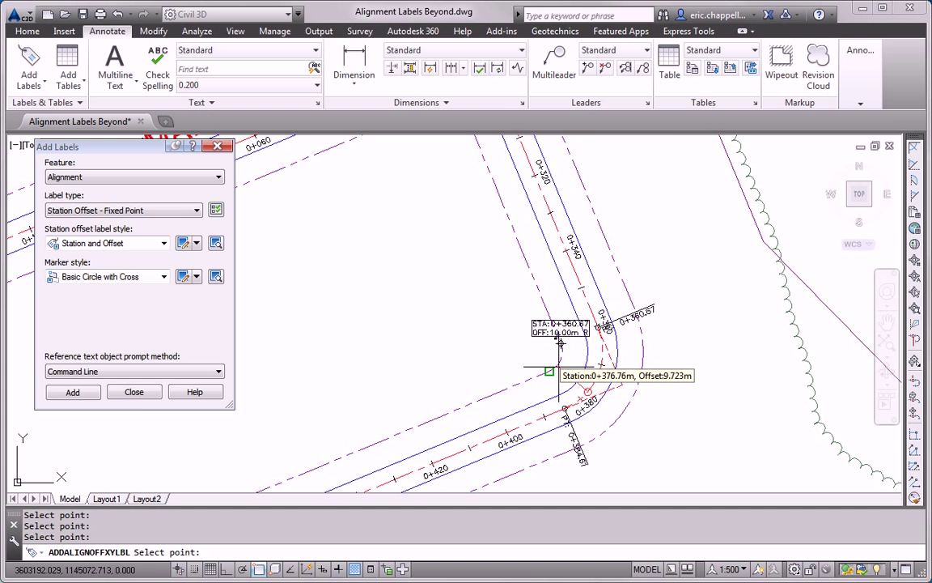
{"action": "middle_click_drag", "start_coordinate": [474, 354], "coordinate": [666, 255]}
{"action": "middle_click_drag", "start_coordinate": [436, 348], "coordinate": [700, 242]}
{"action": "left_click", "coordinate": [426, 402]}
{"action": "middle_click_drag", "start_coordinate": [384, 345], "coordinate": [573, 312]}
{"action": "left_click", "coordinate": [475, 374]}
Step: Label both right-of-way endpoints at Jordan Court's west end, beyond Logan Court
{"action": "middle_click_drag", "start_coordinate": [462, 291], "coordinate": [897, 364]}
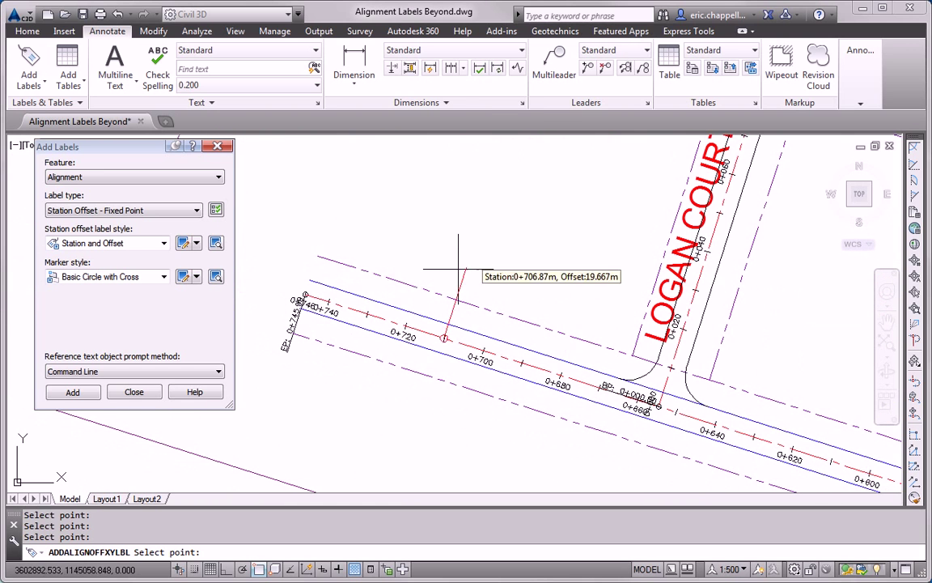
{"action": "left_click", "coordinate": [317, 256]}
{"action": "left_click", "coordinate": [292, 331]}
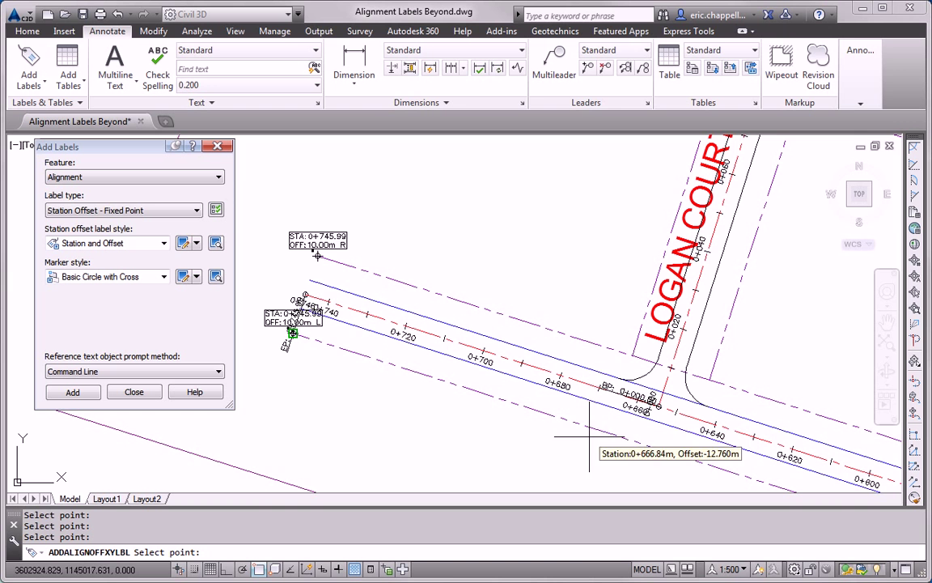
Step: Label the left-hand right-of-way endpoints of Jordan Court's two bends, working back from Logan Court toward Madison Lane
{"action": "middle_click_drag", "start_coordinate": [596, 476], "coordinate": [288, 292]}
{"action": "left_click", "coordinate": [623, 350]}
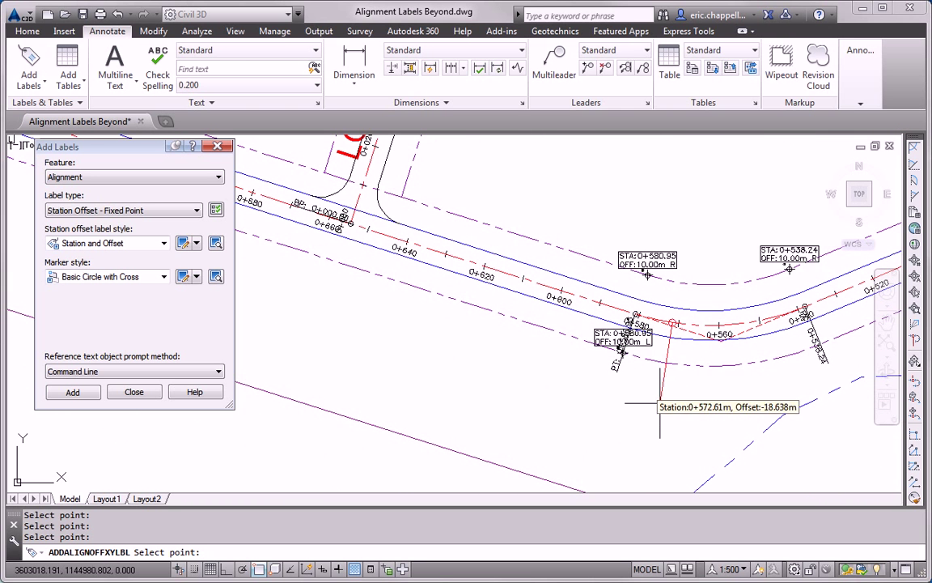
{"action": "middle_click_drag", "start_coordinate": [635, 421], "coordinate": [346, 426]}
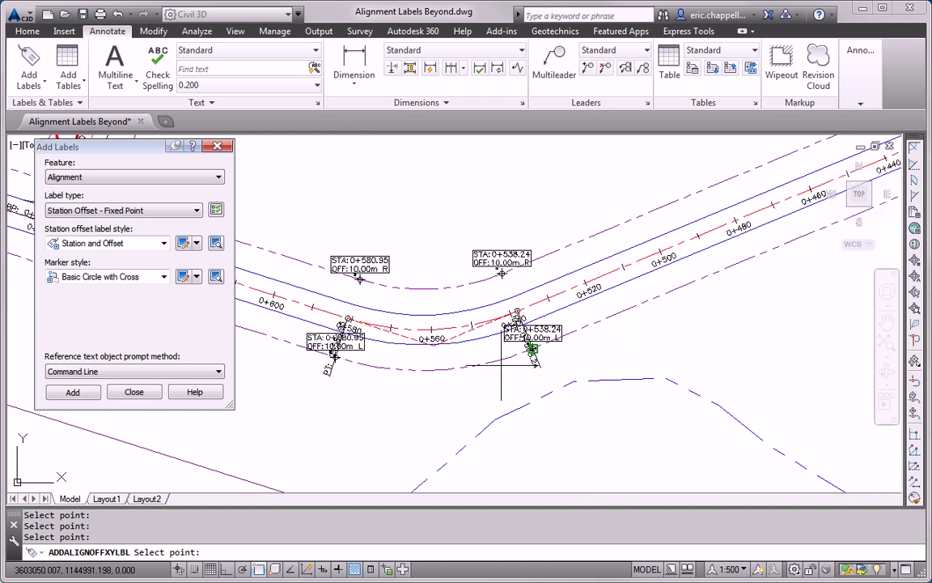
{"action": "middle_click_drag", "start_coordinate": [730, 251], "coordinate": [283, 470]}
{"action": "middle_click_drag", "start_coordinate": [785, 222], "coordinate": [686, 429]}
{"action": "left_click", "coordinate": [586, 332]}
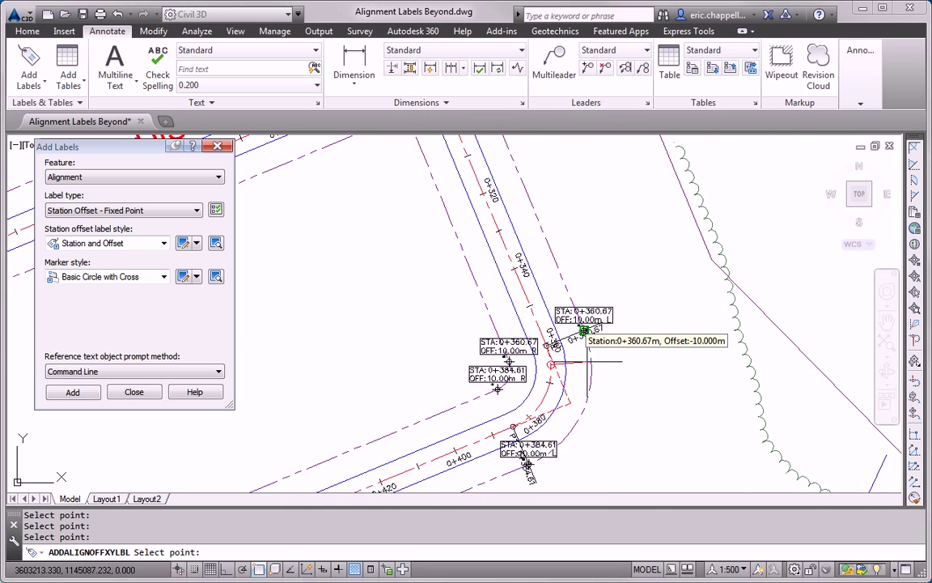
Step: Label the northeast right-of-way line of Jordan Court at the reverse curve's endpoints and at the Emerson Road corner
{"action": "middle_click_drag", "start_coordinate": [632, 172], "coordinate": [727, 474]}
{"action": "mouse_move", "coordinate": [631, 270]}
{"action": "middle_mouse_down"}
{"action": "mouse_move", "coordinate": [769, 480]}
{"action": "mouse_move", "coordinate": [718, 411]}
{"action": "mouse_move", "coordinate": [790, 561]}
{"action": "middle_mouse_up"}
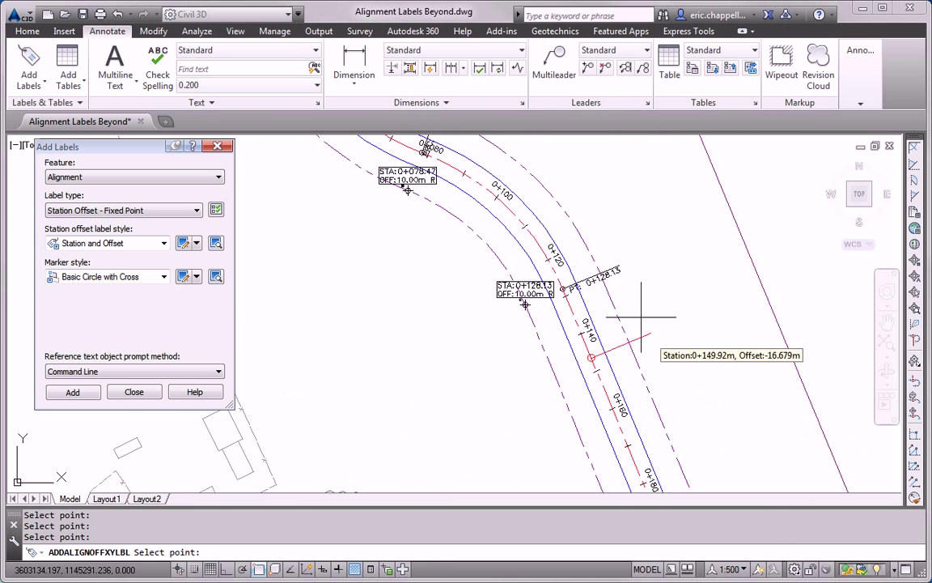
{"action": "left_click", "coordinate": [599, 272]}
{"action": "middle_click_drag", "start_coordinate": [634, 204], "coordinate": [725, 403]}
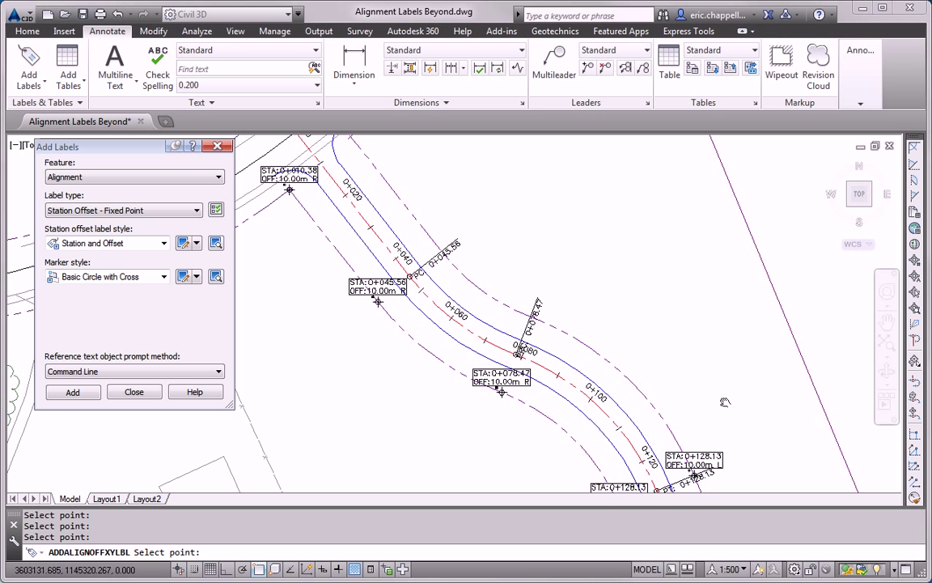
{"action": "left_click", "coordinate": [532, 317]}
{"action": "left_click", "coordinate": [443, 253]}
{"action": "middle_click_drag", "start_coordinate": [435, 161], "coordinate": [599, 322]}
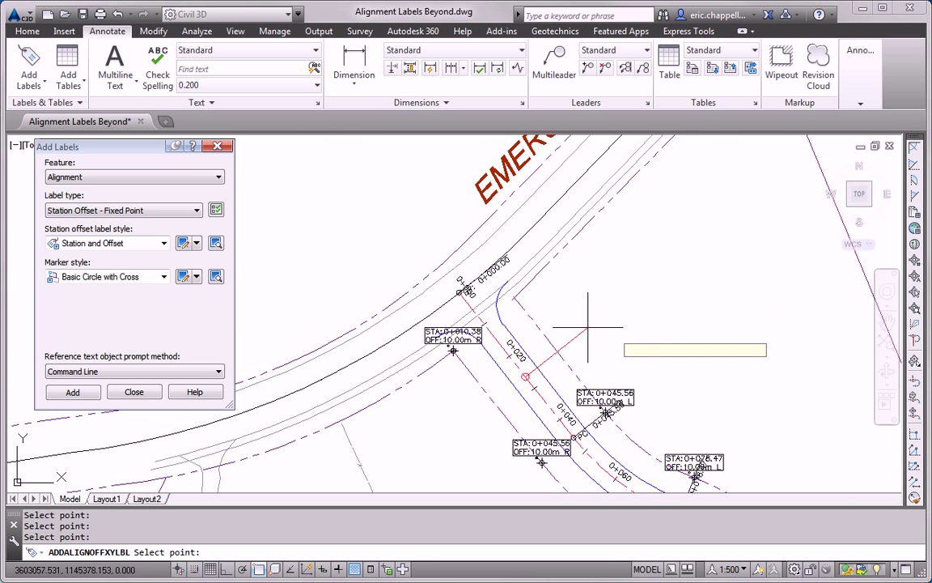
{"action": "left_click", "coordinate": [535, 322]}
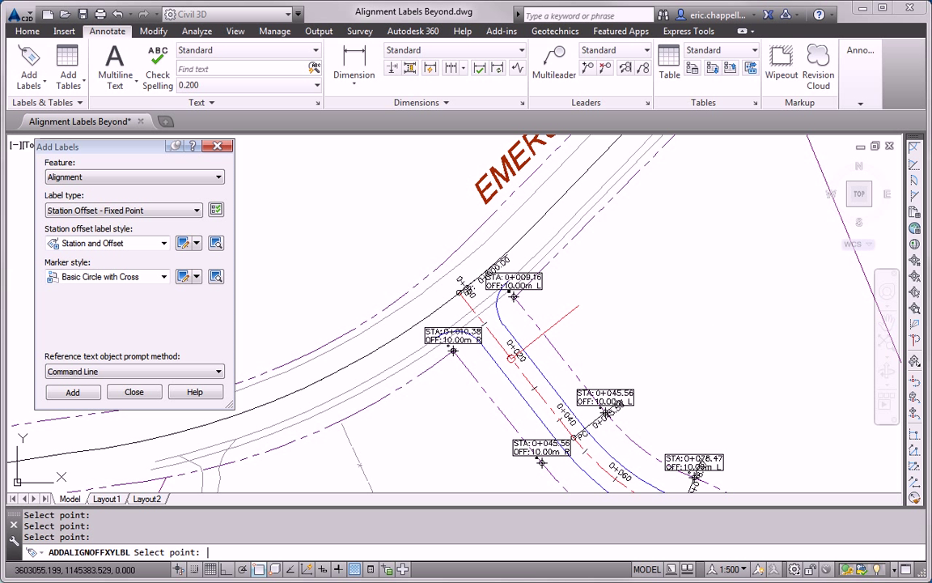
Step: Add fixed-point station offset labels for Madison Lane at the endpoints of its curve on both right-of-way lines
{"action": "scroll", "coordinate": [581, 314], "scroll_direction": "down", "scroll_amount": 5}
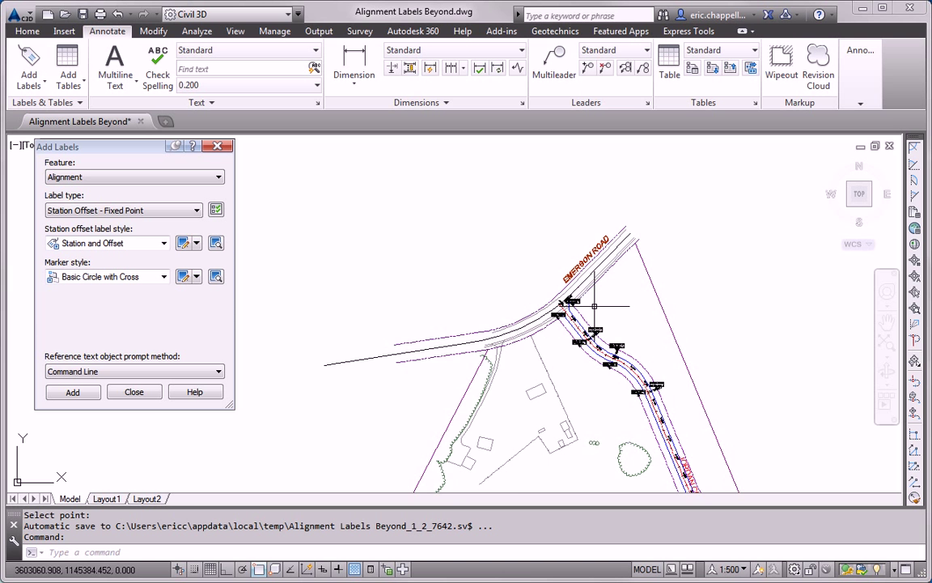
{"action": "scroll", "coordinate": [629, 394], "scroll_direction": "up", "scroll_amount": 2}
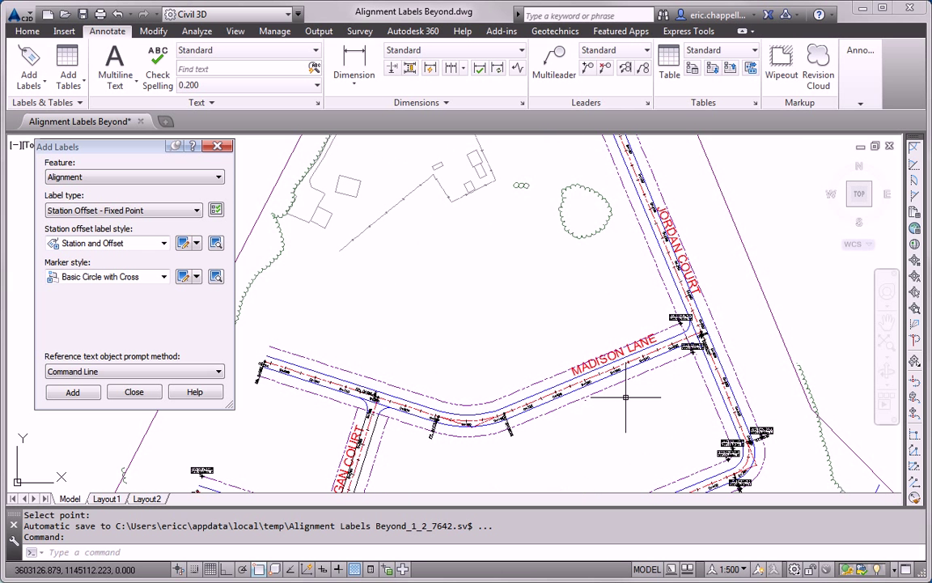
{"action": "left_click", "coordinate": [73, 391]}
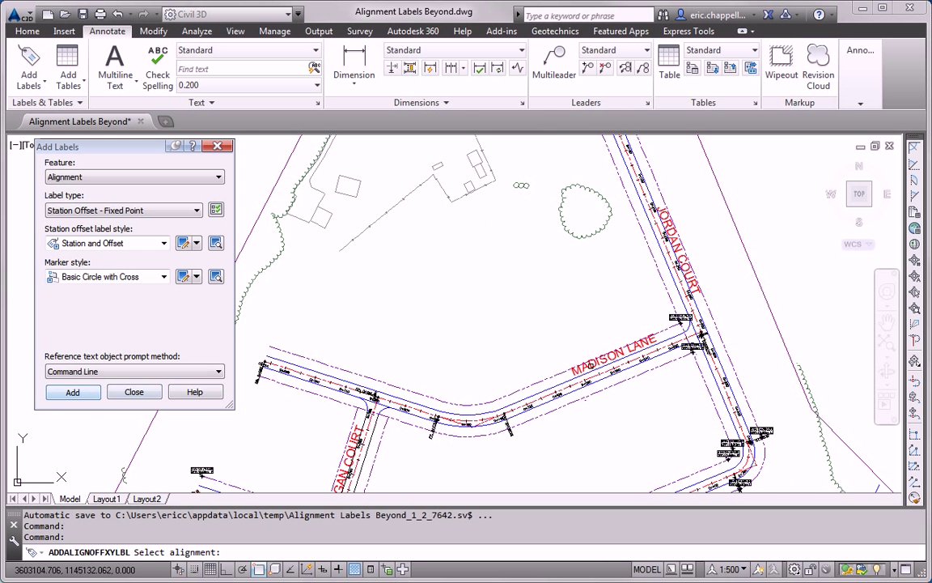
{"action": "scroll", "coordinate": [665, 361], "scroll_direction": "up", "scroll_amount": 3}
{"action": "left_click", "coordinate": [651, 332]}
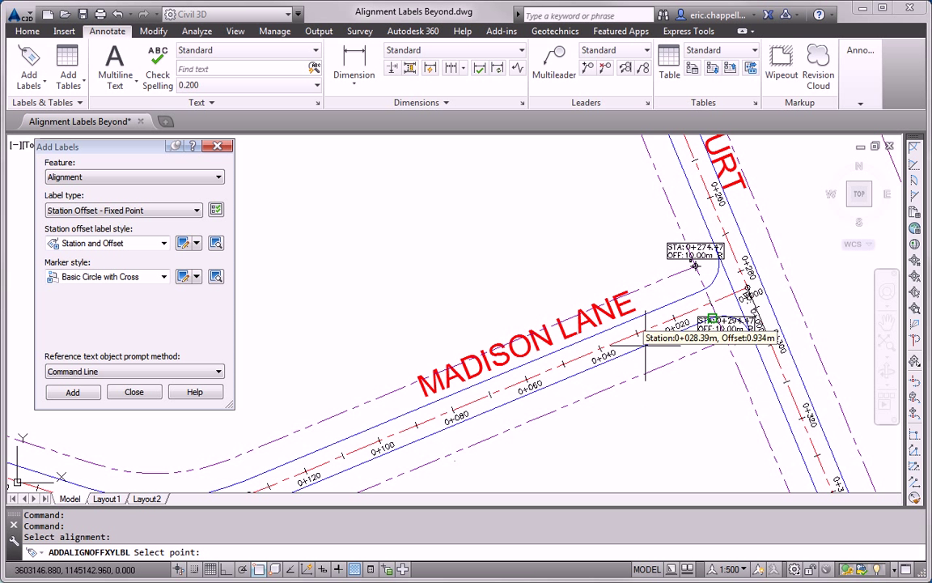
{"action": "middle_click_drag", "start_coordinate": [608, 399], "coordinate": [875, 289]}
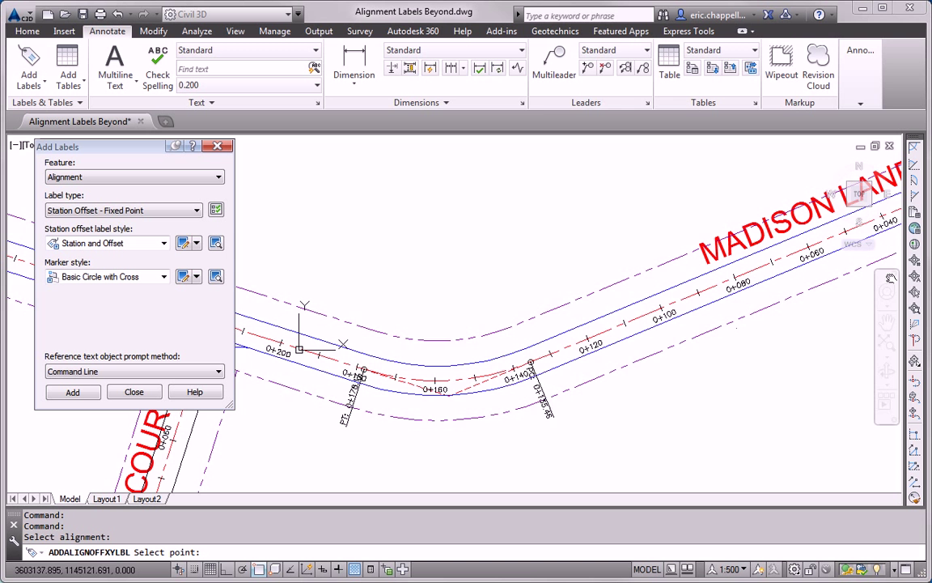
{"action": "left_click", "coordinate": [530, 314]}
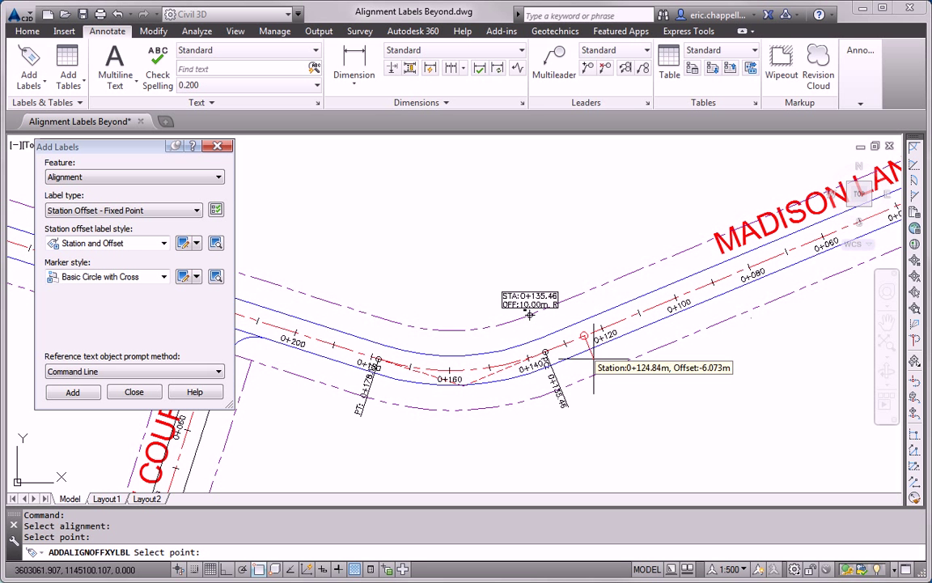
{"action": "left_click", "coordinate": [558, 386]}
{"action": "left_click", "coordinate": [391, 320]}
{"action": "left_click", "coordinate": [367, 396]}
Step: Label both right-of-way endpoints at Madison Lane's west end, and delete the stray label that sits off the right-of-way line
{"action": "middle_click_drag", "start_coordinate": [378, 424], "coordinate": [712, 426]}
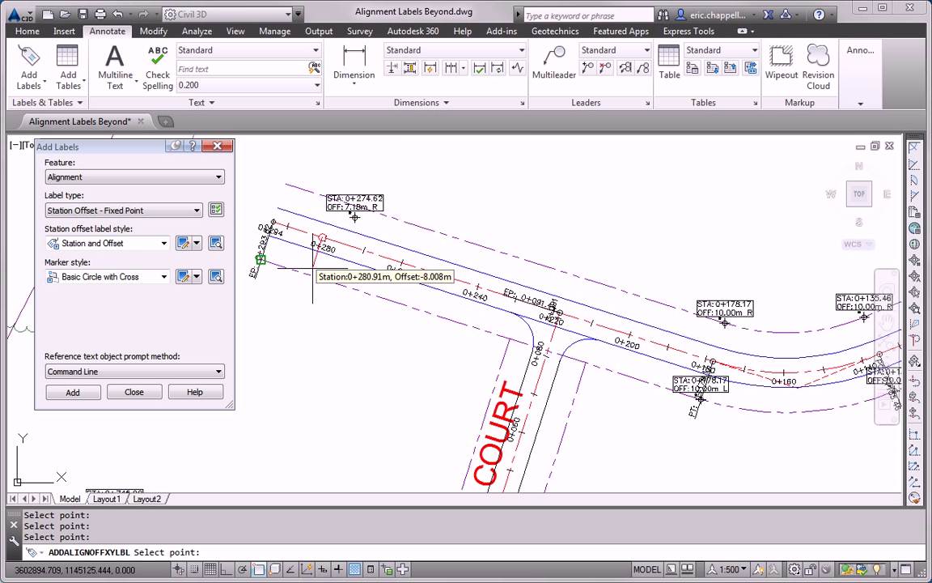
{"action": "left_click", "coordinate": [259, 256]}
{"action": "left_click", "coordinate": [285, 184]}
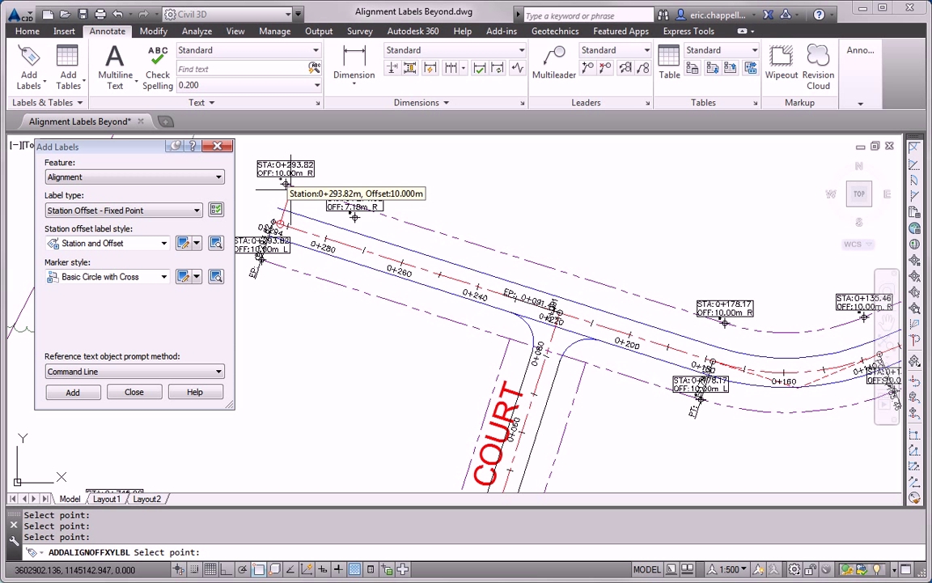
{"action": "key", "text": "Escape"}
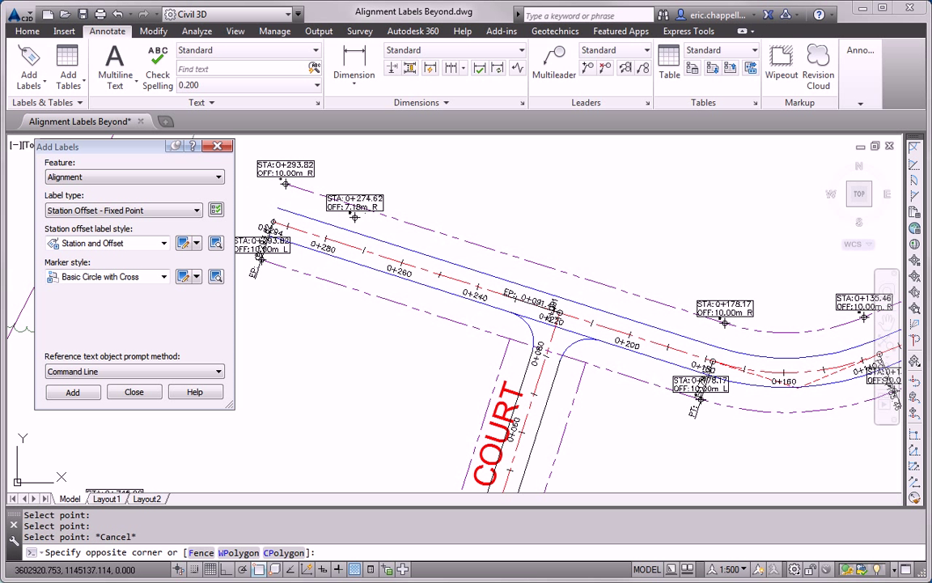
{"action": "left_click", "coordinate": [364, 216]}
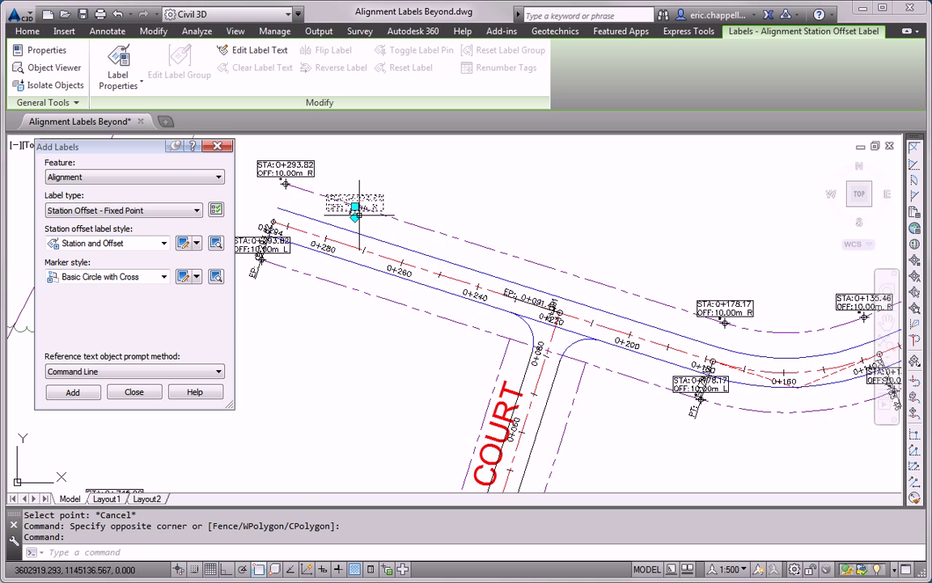
{"action": "key", "text": "Delete"}
Step: Add fixed-point station offset labels for Logan Court at its four right-of-way corners at Madison Lane and Jordan Court
{"action": "scroll", "coordinate": [445, 303], "scroll_direction": "down", "scroll_amount": 2}
{"action": "middle_click_drag", "start_coordinate": [520, 349], "coordinate": [564, 252]}
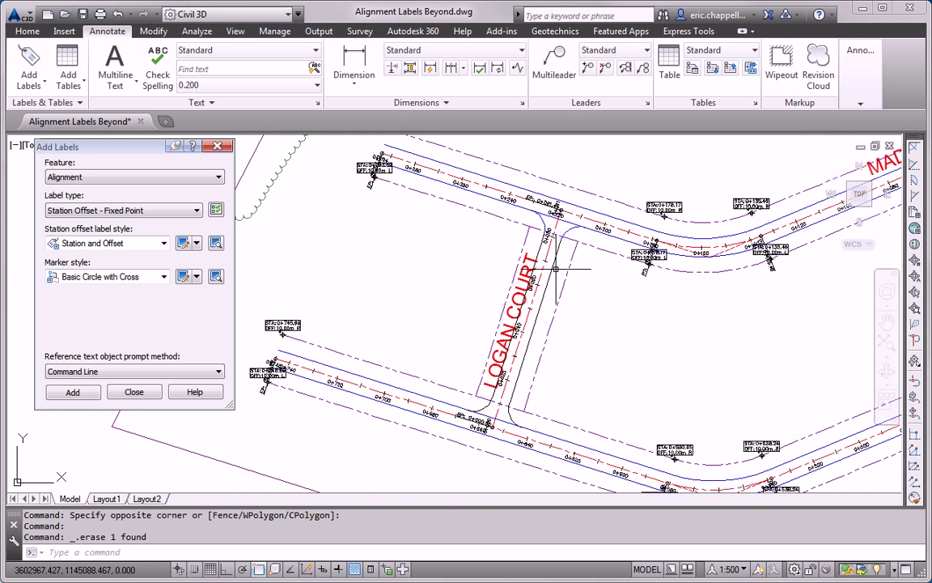
{"action": "left_click", "coordinate": [91, 391]}
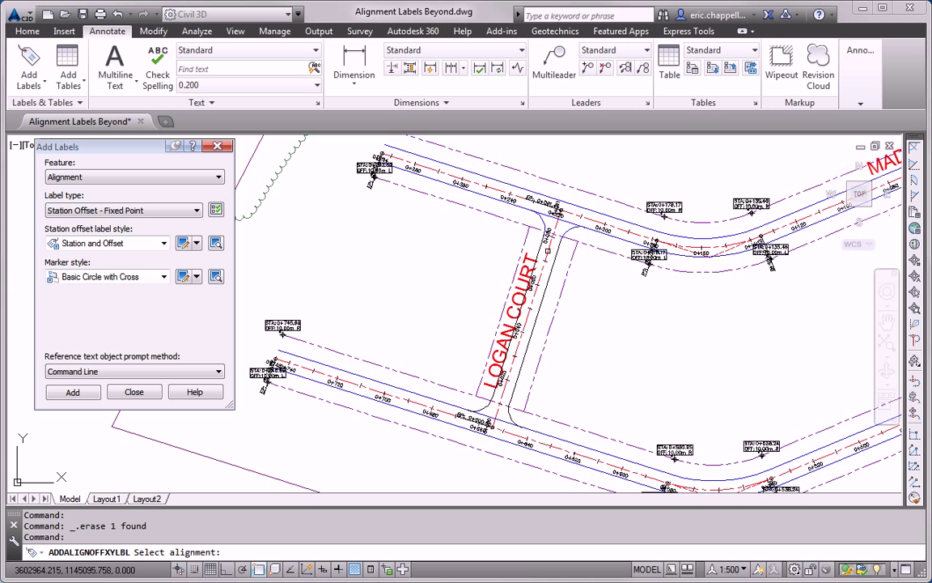
{"action": "left_click", "coordinate": [527, 236]}
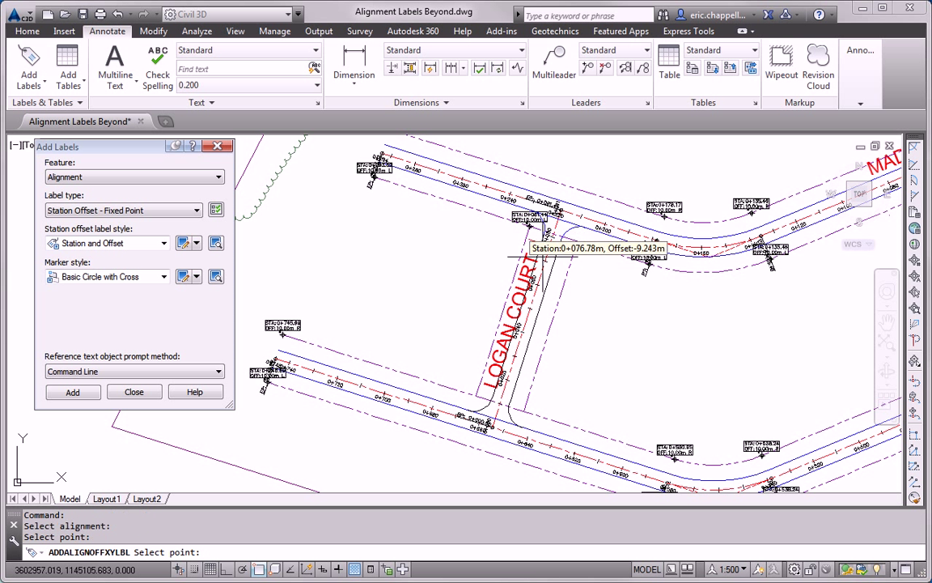
{"action": "left_click", "coordinate": [573, 269]}
{"action": "left_click", "coordinate": [523, 410]}
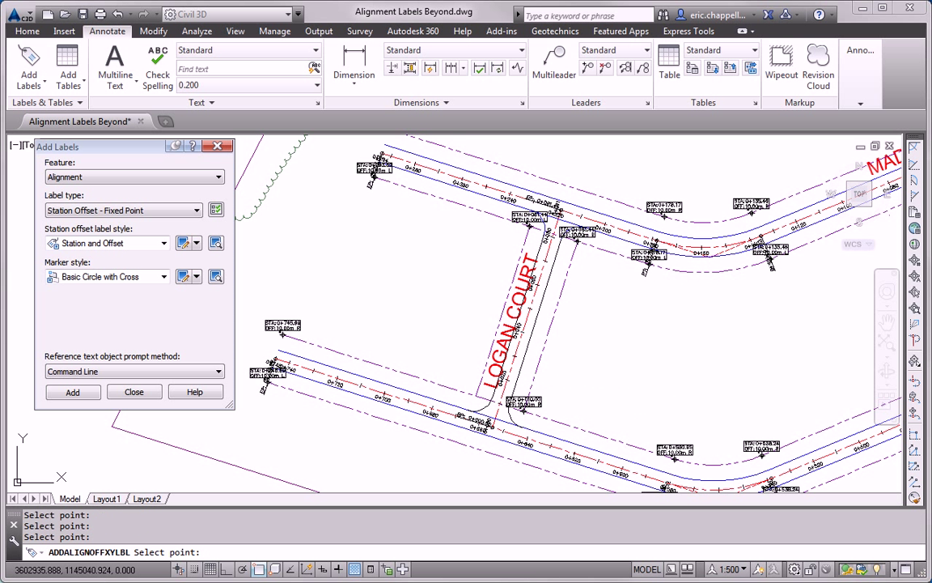
{"action": "key", "text": "Escape"}
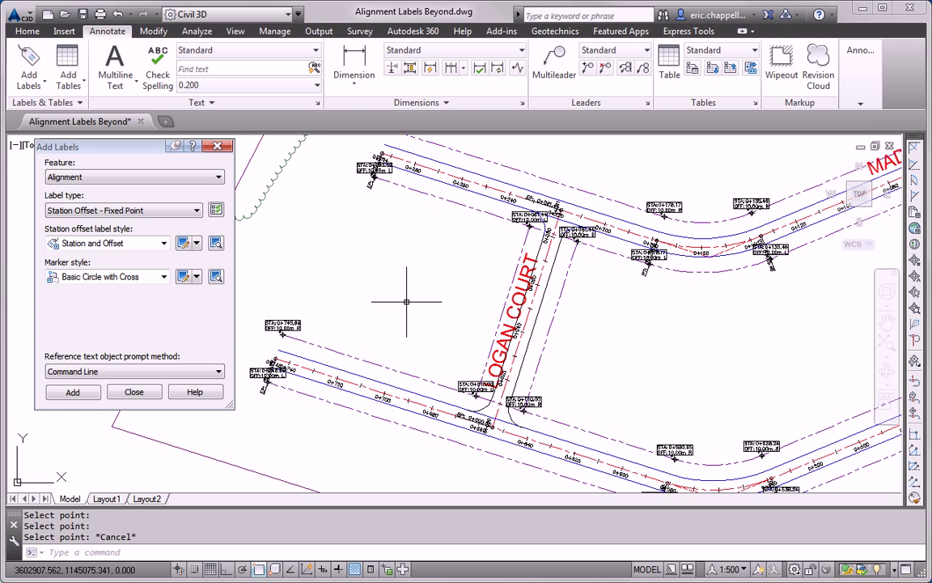
Step: Move the two station offset labels at Jordan Court's Emerson Road corners away from the linework, leaving leaders to their points
{"action": "scroll", "coordinate": [432, 317], "scroll_direction": "down", "scroll_amount": 5}
{"action": "middle_click_drag", "start_coordinate": [546, 170], "coordinate": [570, 371]}
{"action": "middle_click_drag", "start_coordinate": [543, 216], "coordinate": [533, 254]}
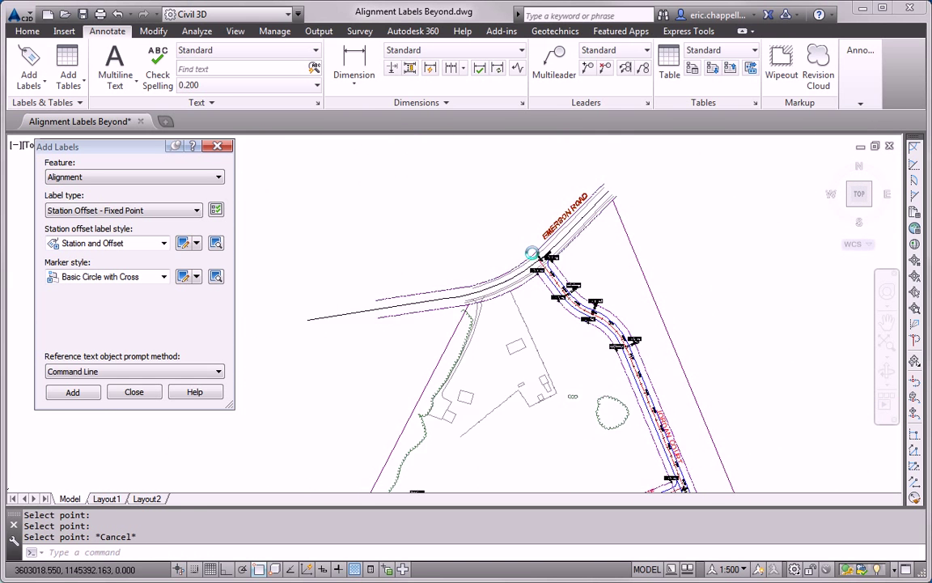
{"action": "scroll", "coordinate": [533, 312], "scroll_direction": "up", "scroll_amount": 3}
{"action": "scroll", "coordinate": [512, 262], "scroll_direction": "up", "scroll_amount": 2}
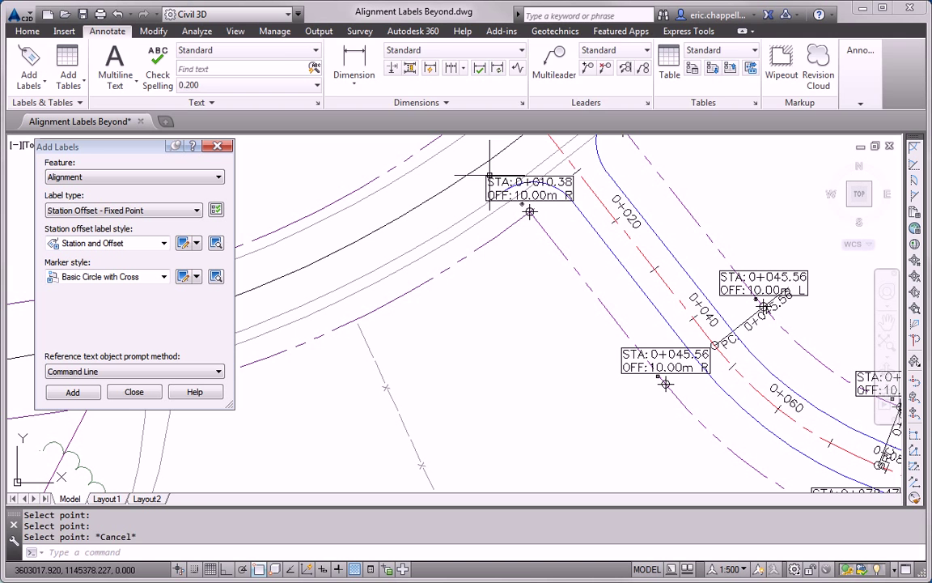
{"action": "left_click", "coordinate": [529, 204]}
{"action": "left_click", "coordinate": [529, 201]}
{"action": "left_click", "coordinate": [518, 305]}
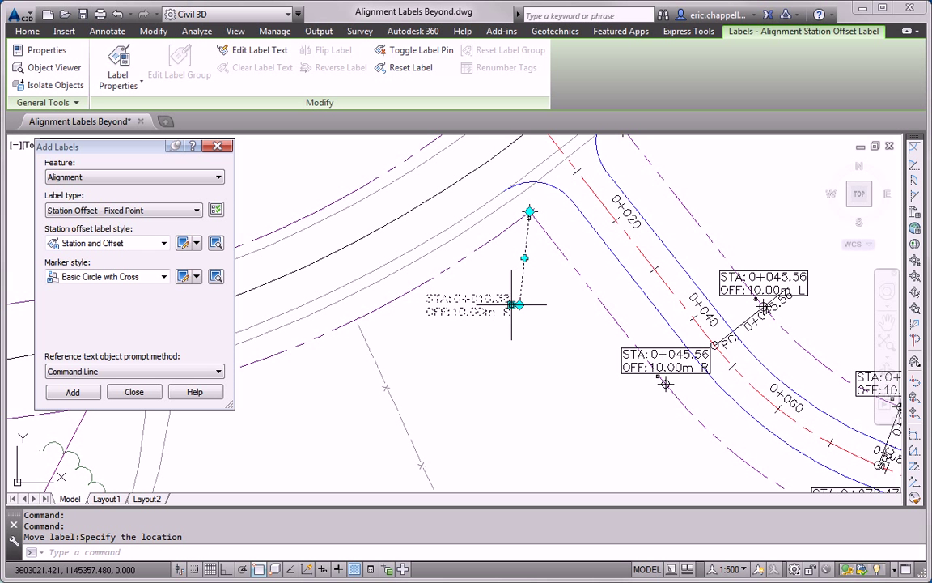
{"action": "key", "text": "Escape"}
{"action": "middle_click_drag", "start_coordinate": [599, 280], "coordinate": [502, 433]}
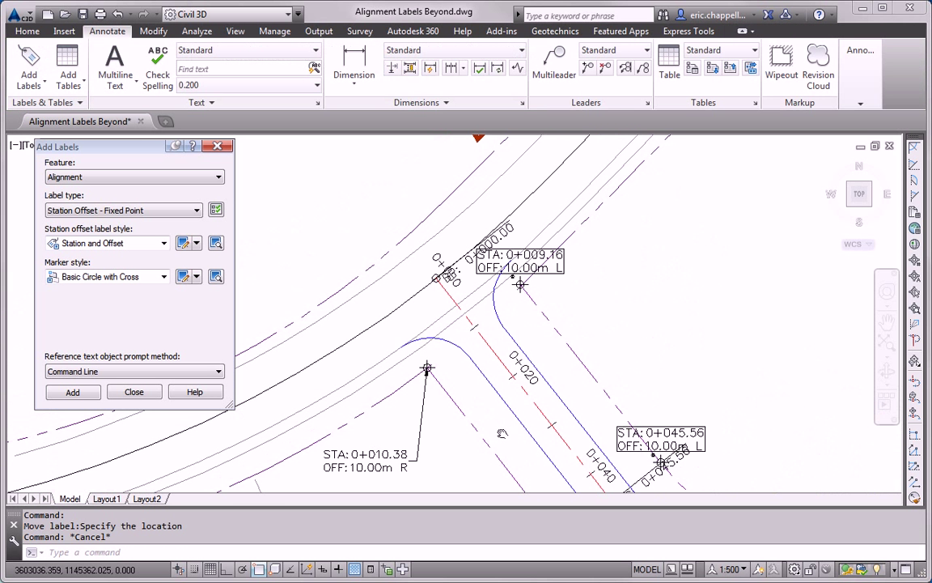
{"action": "left_click", "coordinate": [554, 272]}
{"action": "left_click", "coordinate": [520, 273]}
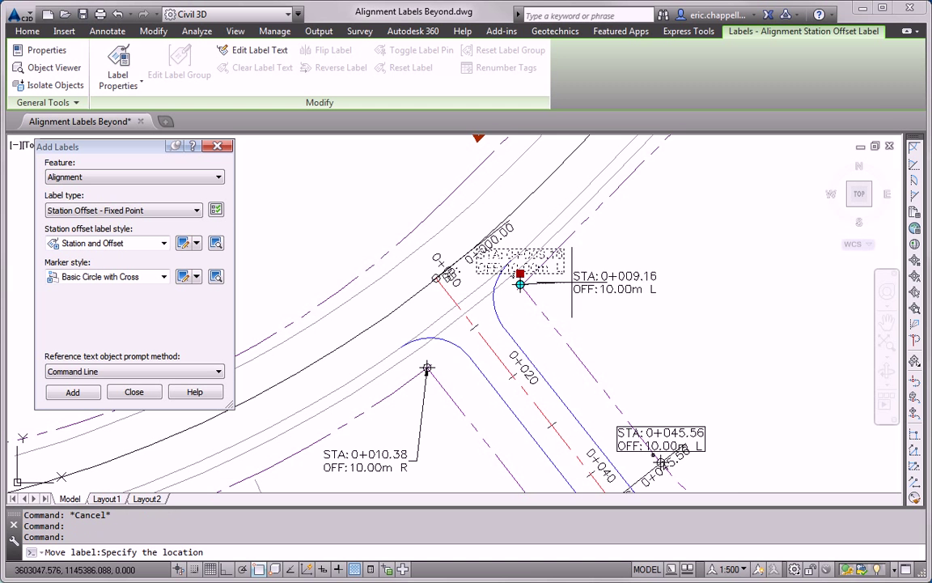
{"action": "key", "text": "Escape"}
Step: Move both 0+045.56 station offset labels on Jordan Court outward, clear of the right-of-way lines
{"action": "middle_click_drag", "start_coordinate": [521, 273], "coordinate": [517, 106]}
{"action": "left_click", "coordinate": [680, 261]}
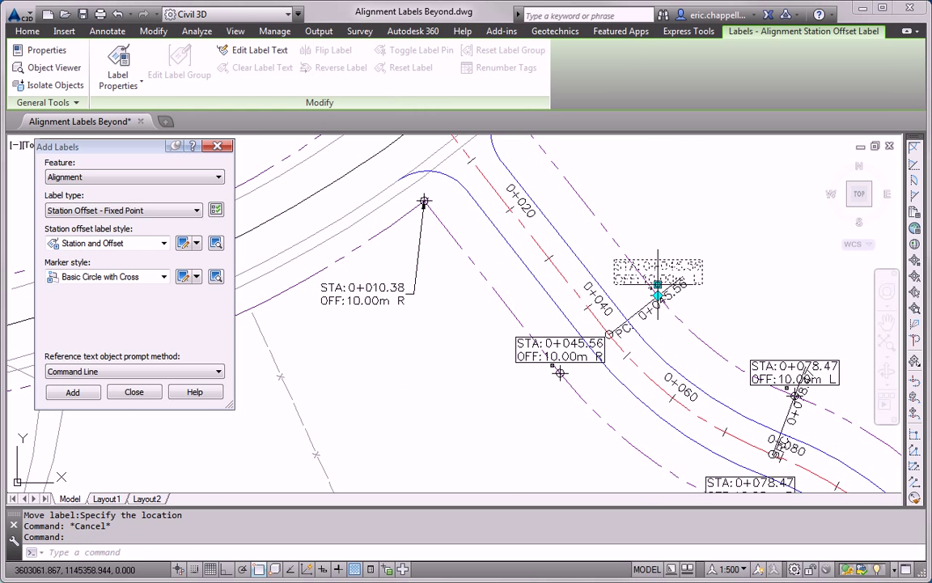
{"action": "left_click", "coordinate": [658, 288]}
{"action": "left_click", "coordinate": [683, 226]}
{"action": "key", "text": "Escape"}
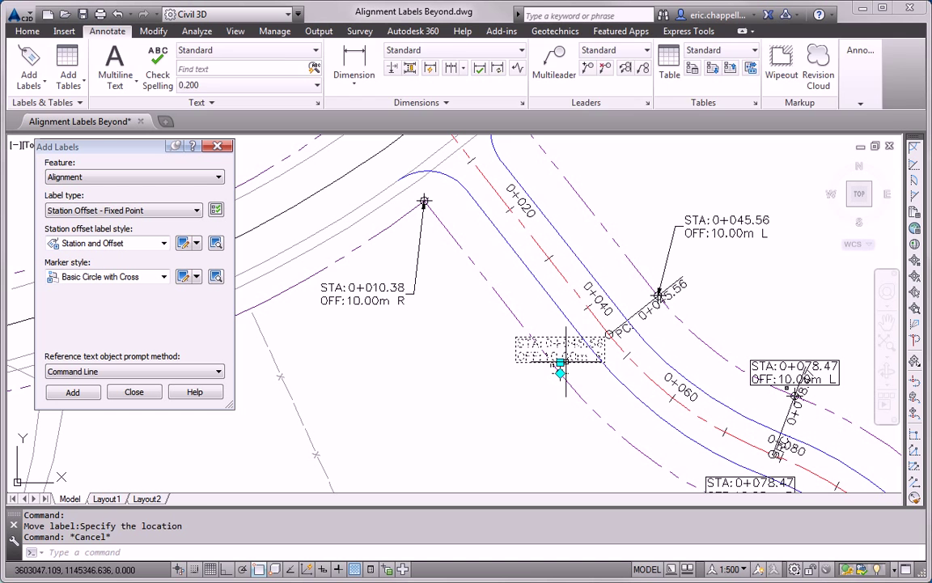
{"action": "left_click", "coordinate": [562, 354]}
{"action": "left_click", "coordinate": [560, 358]}
{"action": "left_click", "coordinate": [523, 400]}
{"action": "key", "text": "Escape"}
Step: Move both 0+078.47 station offset labels on Jordan Court outside the right-of-way lines
{"action": "middle_click_drag", "start_coordinate": [585, 440], "coordinate": [437, 353]}
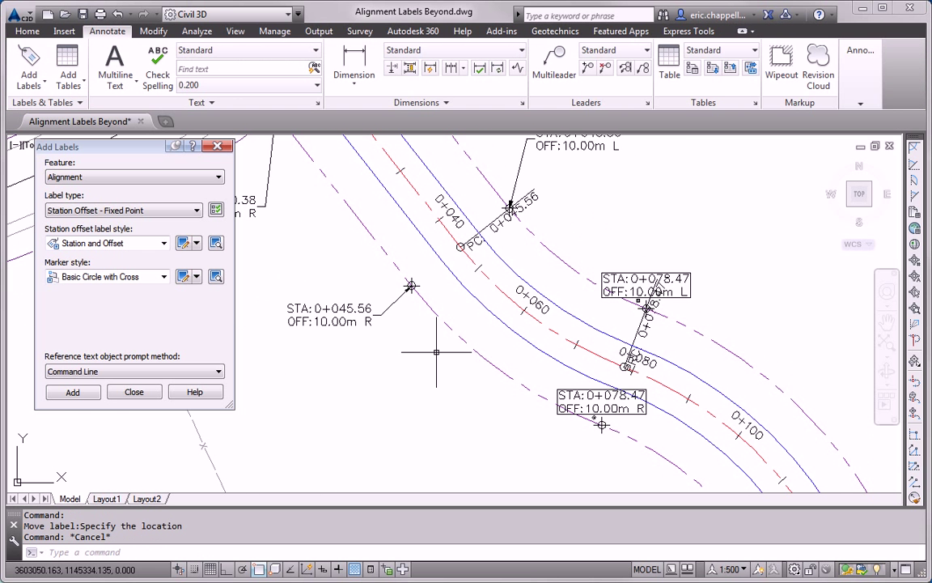
{"action": "left_click", "coordinate": [674, 274]}
{"action": "left_click", "coordinate": [646, 298]}
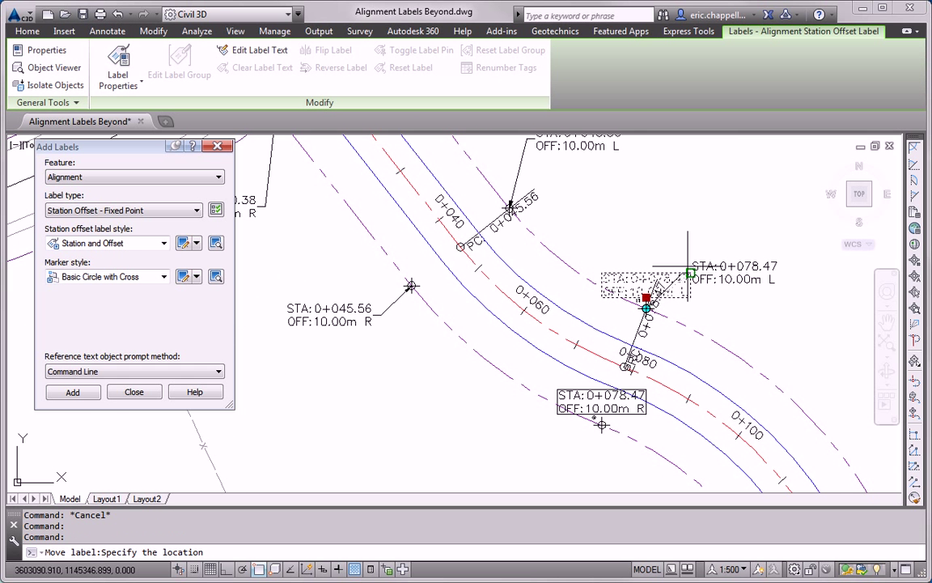
{"action": "left_click", "coordinate": [712, 290]}
{"action": "key", "text": "Escape"}
{"action": "middle_click_drag", "start_coordinate": [654, 372], "coordinate": [694, 276]}
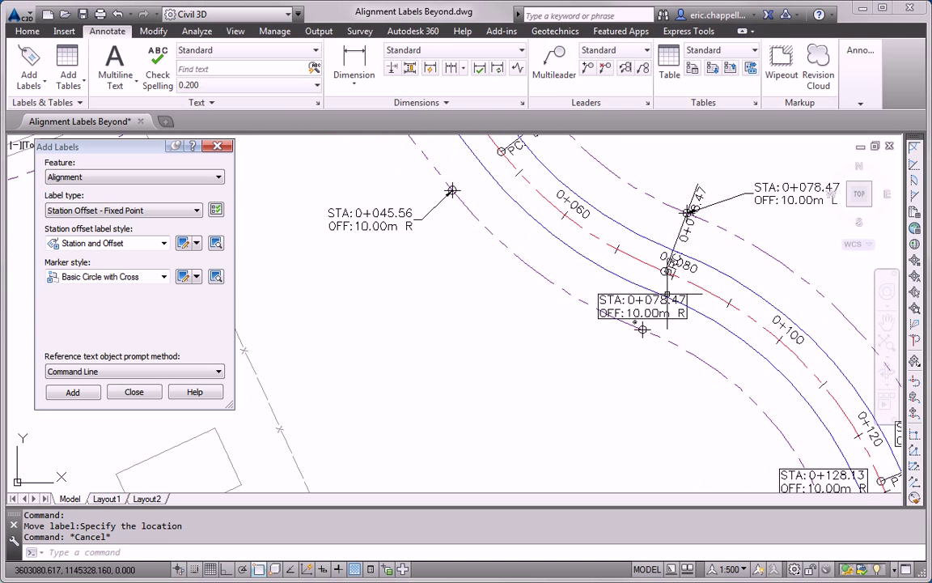
{"action": "left_click", "coordinate": [639, 318]}
{"action": "left_click", "coordinate": [642, 320]}
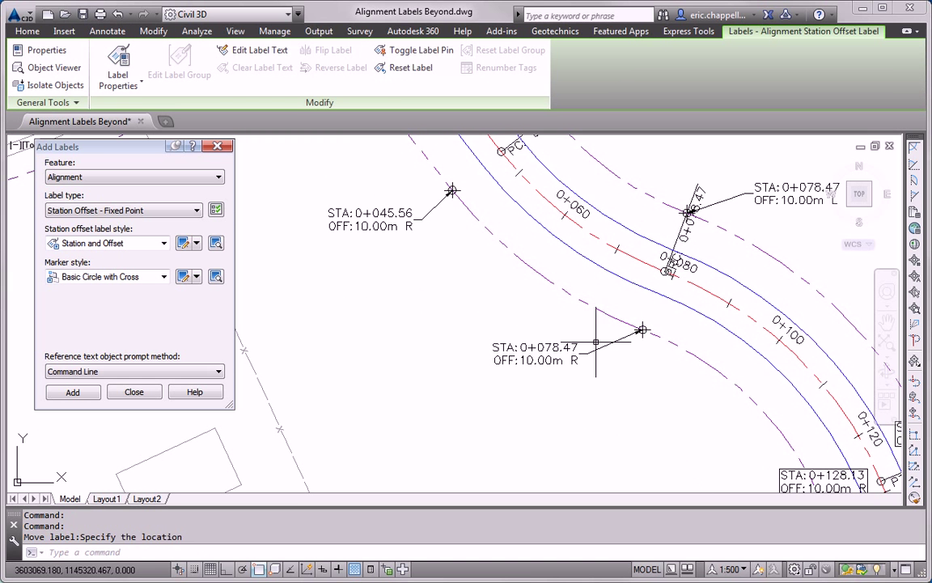
{"action": "left_click", "coordinate": [589, 343]}
{"action": "key", "text": "Escape"}
Step: Reposition the 0+078.47 left-offset label northwest of its right-of-way point, freeing the space east of it
{"action": "middle_click_drag", "start_coordinate": [768, 201], "coordinate": [709, 305]}
{"action": "left_click", "coordinate": [710, 303]}
{"action": "left_click", "coordinate": [694, 297]}
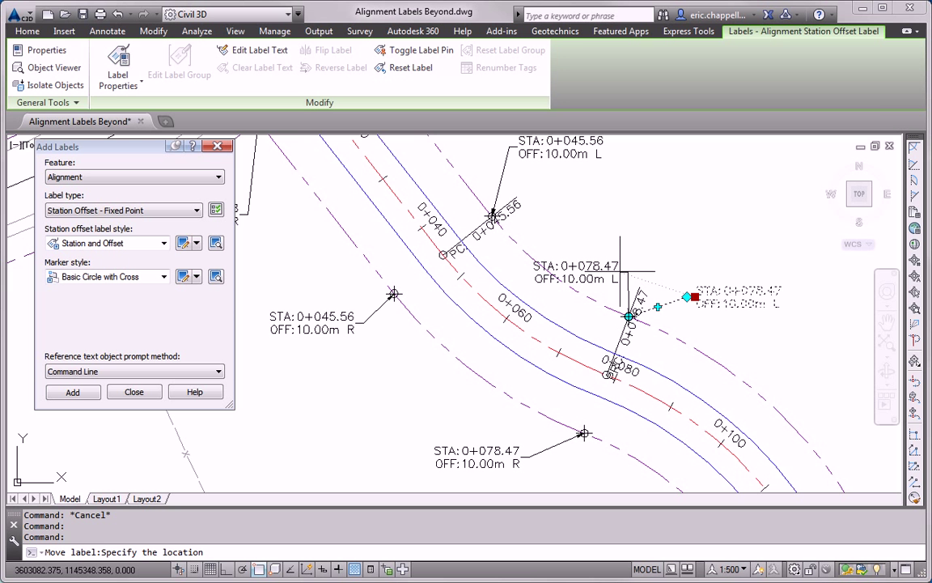
{"action": "left_click", "coordinate": [612, 270]}
{"action": "key", "text": "Escape"}
Step: Pull the PRC and PC labels of Jordan Court's reverse curve off the alignment into clear space northeast of it
{"action": "left_click", "coordinate": [637, 293]}
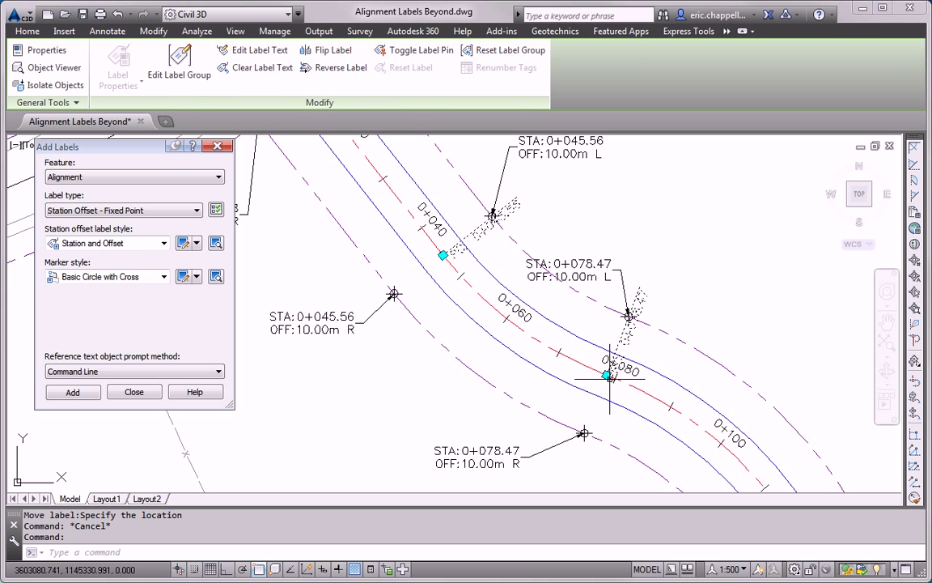
{"action": "left_click", "coordinate": [607, 374]}
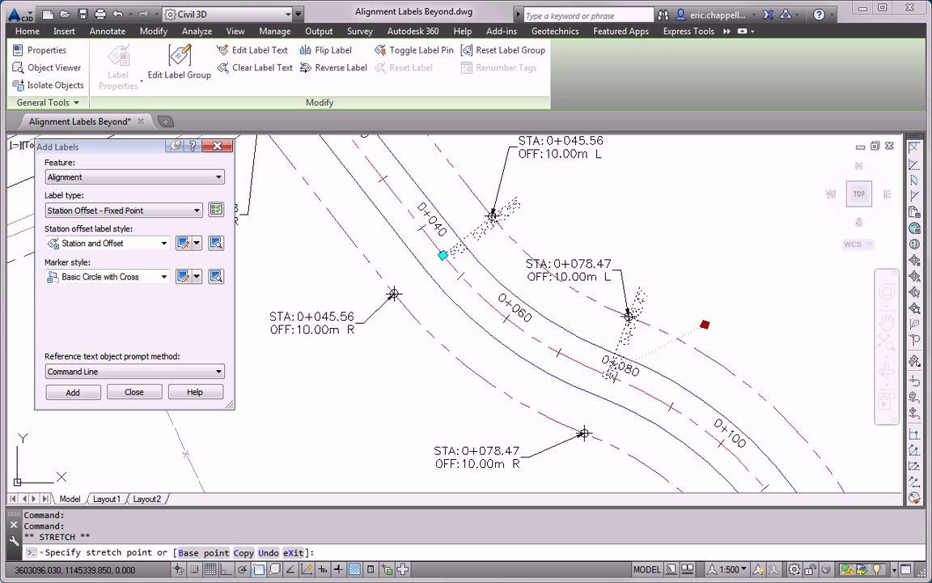
{"action": "key", "text": "Escape"}
{"action": "scroll", "coordinate": [603, 235], "scroll_direction": "down", "scroll_amount": 3}
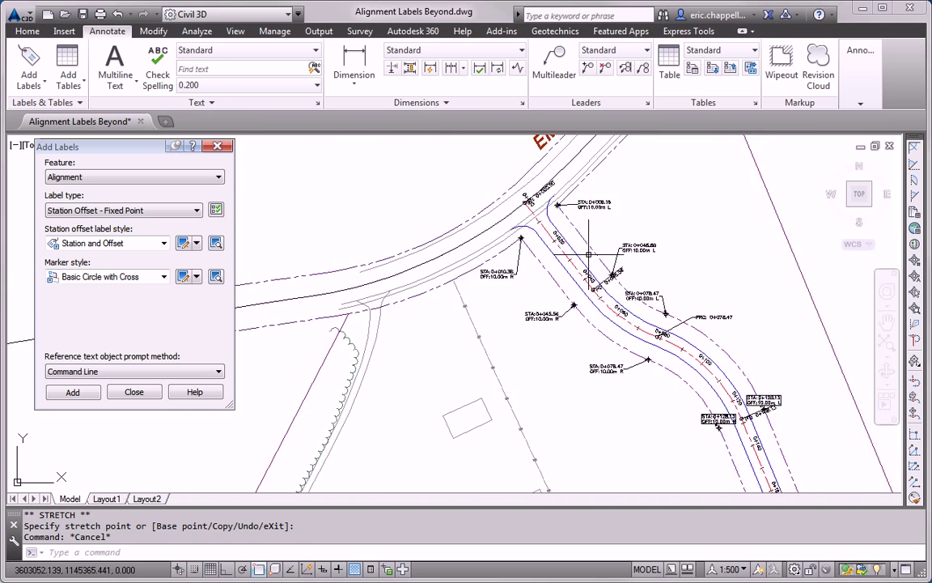
{"action": "scroll", "coordinate": [611, 276], "scroll_direction": "up", "scroll_amount": 4}
{"action": "left_click", "coordinate": [604, 290]}
{"action": "left_click", "coordinate": [564, 312]}
{"action": "left_click", "coordinate": [657, 278]}
{"action": "key", "text": "Escape"}
Step: Move both 0+128.13 station offset labels at the end of Jordan Court's reverse curve outside the right-of-way
{"action": "scroll", "coordinate": [677, 264], "scroll_direction": "down", "scroll_amount": 5}
{"action": "middle_click_drag", "start_coordinate": [698, 327], "coordinate": [643, 244]}
{"action": "scroll", "coordinate": [687, 262], "scroll_direction": "up", "scroll_amount": 4}
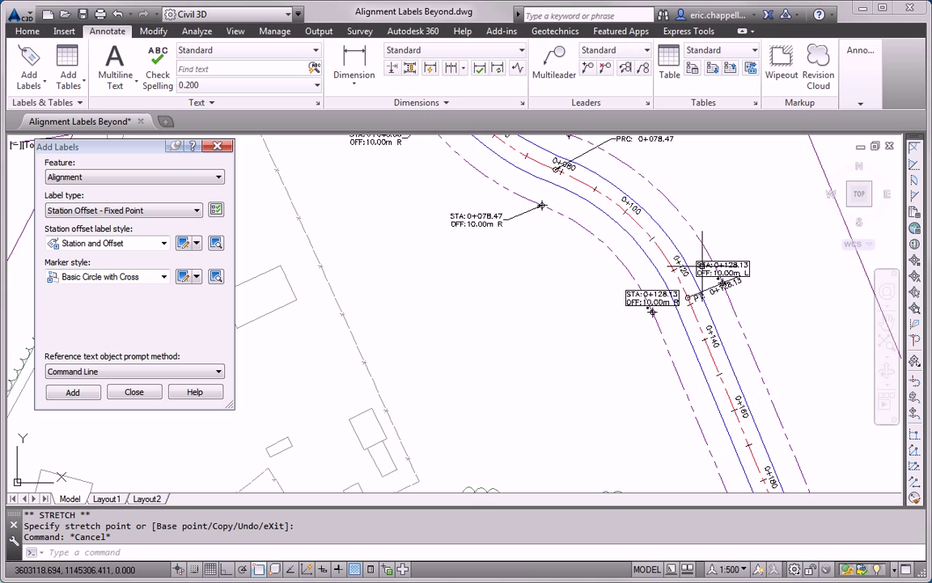
{"action": "left_click", "coordinate": [709, 276]}
{"action": "left_click", "coordinate": [723, 274]}
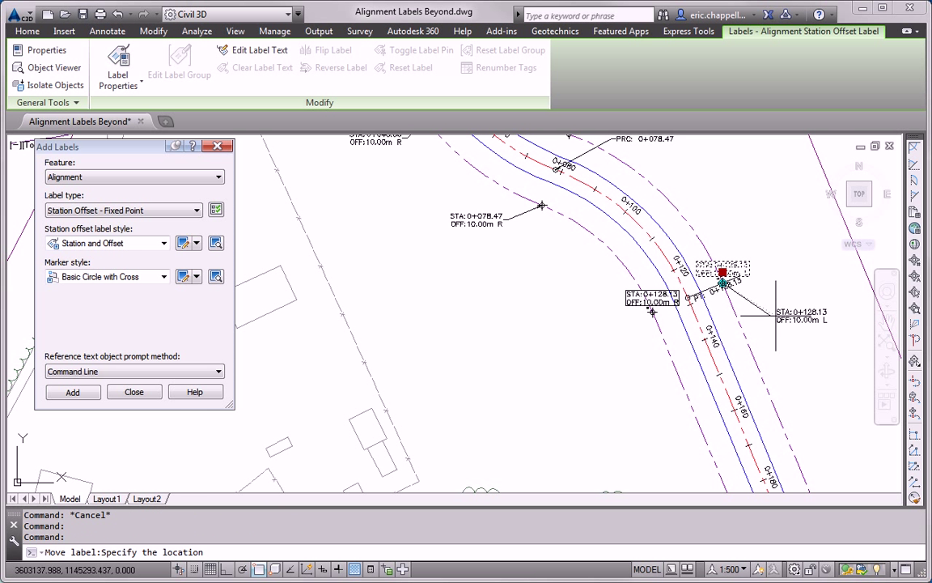
{"action": "left_click", "coordinate": [777, 315]}
{"action": "key", "text": "Escape"}
{"action": "left_click", "coordinate": [653, 301]}
{"action": "left_click", "coordinate": [595, 338]}
{"action": "key", "text": "Escape"}
Step: Pull the PT label at the end of the reverse curve northeast, clear of the right-of-way line
{"action": "scroll", "coordinate": [732, 288], "scroll_direction": "up", "scroll_amount": 4}
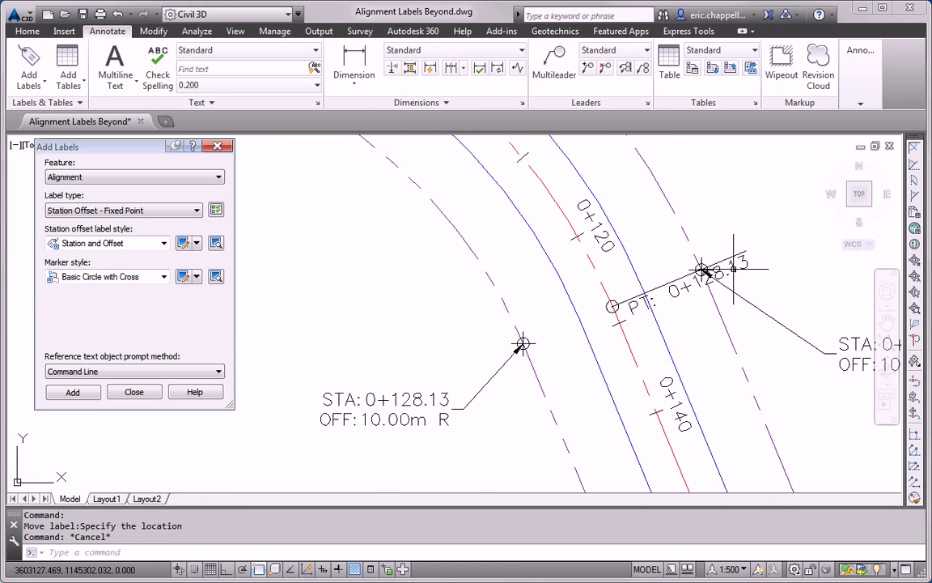
{"action": "left_click", "coordinate": [733, 269]}
{"action": "left_click", "coordinate": [613, 306]}
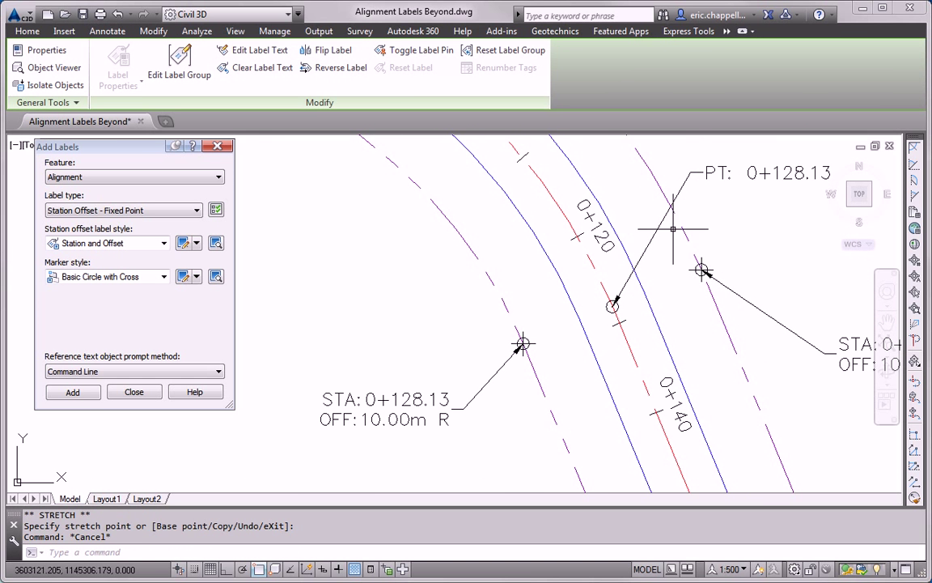
{"action": "key", "text": "Escape"}
Step: Move the two Jordan Court station offset labels at the Madison Lane corners into open space beside the intersection
{"action": "scroll", "coordinate": [619, 186], "scroll_direction": "down", "scroll_amount": 3}
{"action": "middle_click_drag", "start_coordinate": [673, 354], "coordinate": [602, 156]}
{"action": "middle_click_drag", "start_coordinate": [705, 416], "coordinate": [696, 275]}
{"action": "left_click", "coordinate": [673, 282]}
{"action": "left_click", "coordinate": [662, 287]}
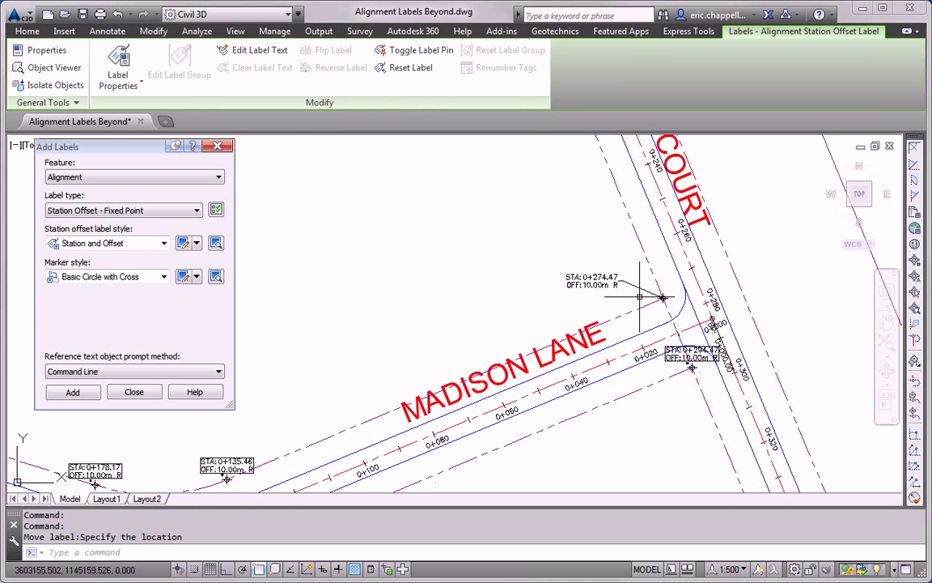
{"action": "left_click", "coordinate": [593, 281]}
{"action": "key", "text": "Escape"}
{"action": "left_click", "coordinate": [692, 364]}
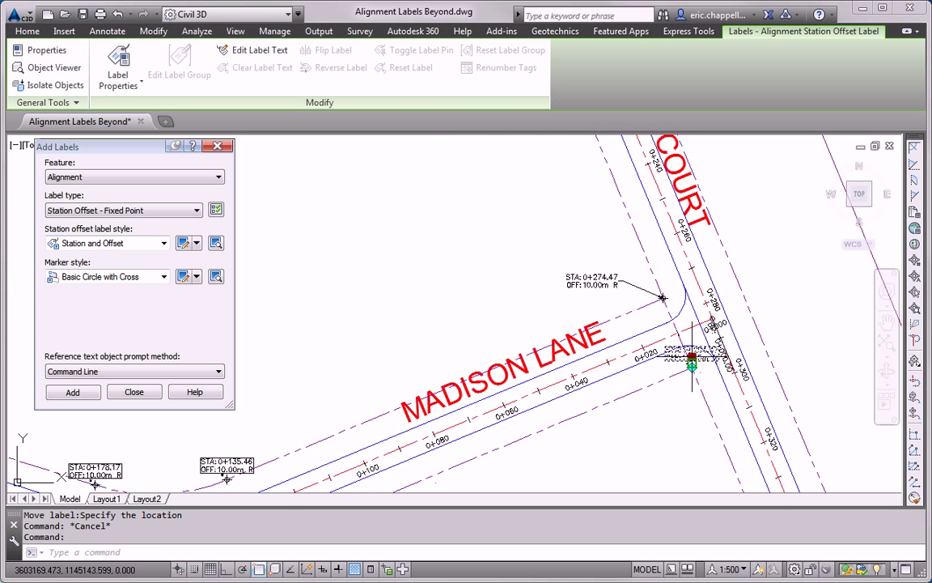
{"action": "left_click", "coordinate": [692, 357]}
{"action": "left_click", "coordinate": [668, 407]}
{"action": "key", "text": "Escape"}
Step: Move the two station offset labels on the inside of Jordan Court's sharp southeast bend west into open space
{"action": "middle_click_drag", "start_coordinate": [681, 435], "coordinate": [761, 309]}
{"action": "scroll", "coordinate": [761, 310], "scroll_direction": "down", "scroll_amount": 5}
{"action": "scroll", "coordinate": [707, 313], "scroll_direction": "up", "scroll_amount": 6}
{"action": "left_click", "coordinate": [721, 275]}
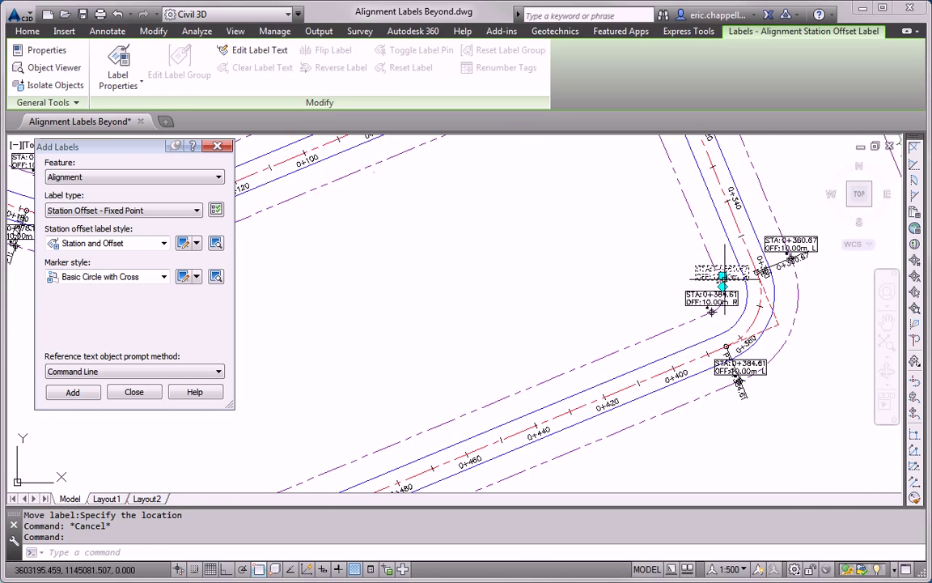
{"action": "left_click", "coordinate": [658, 250]}
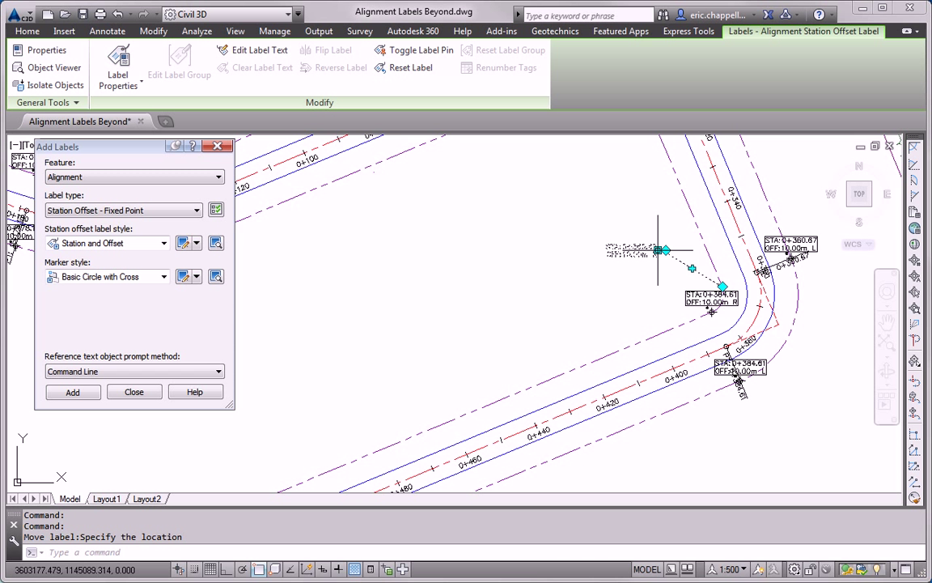
{"action": "left_click", "coordinate": [712, 301]}
{"action": "left_click", "coordinate": [654, 311]}
{"action": "key", "text": "Escape"}
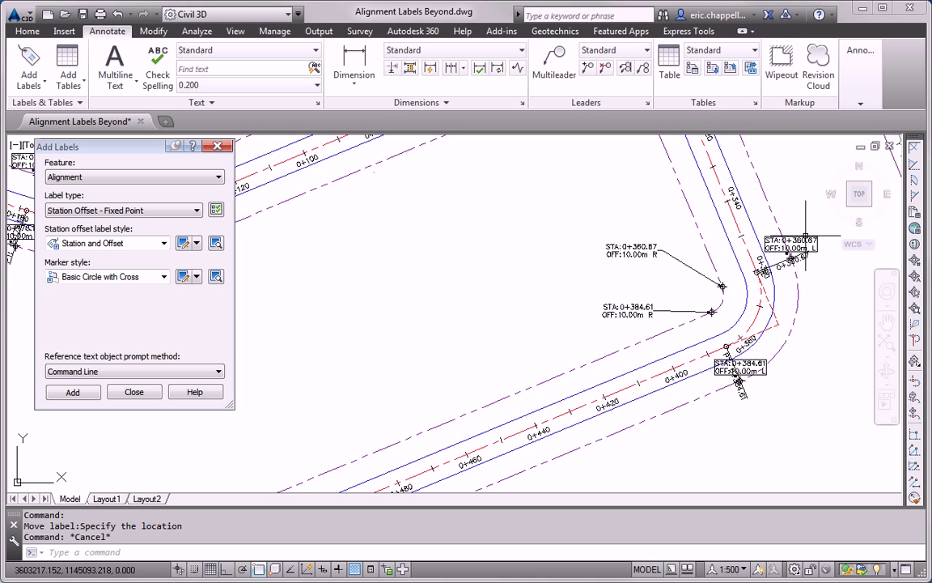
Step: Move the two station offset labels on the outside of Jordan Court's southeast bend beyond the right-of-way line
{"action": "left_click", "coordinate": [805, 237]}
{"action": "left_click", "coordinate": [791, 246]}
{"action": "left_click", "coordinate": [806, 220]}
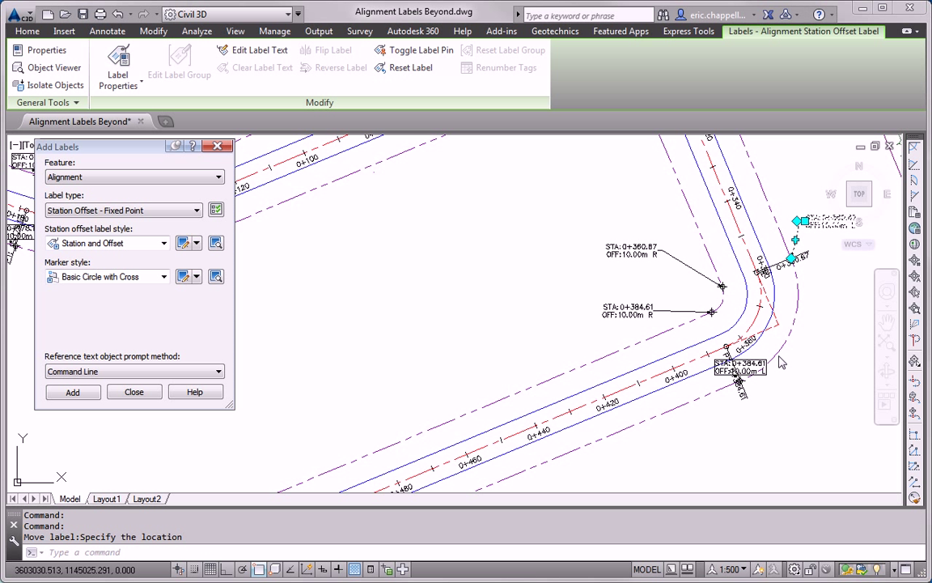
{"action": "left_click", "coordinate": [741, 373]}
{"action": "left_click", "coordinate": [777, 399]}
{"action": "scroll", "coordinate": [732, 380], "scroll_direction": "up", "scroll_amount": 2}
{"action": "key", "text": "Escape"}
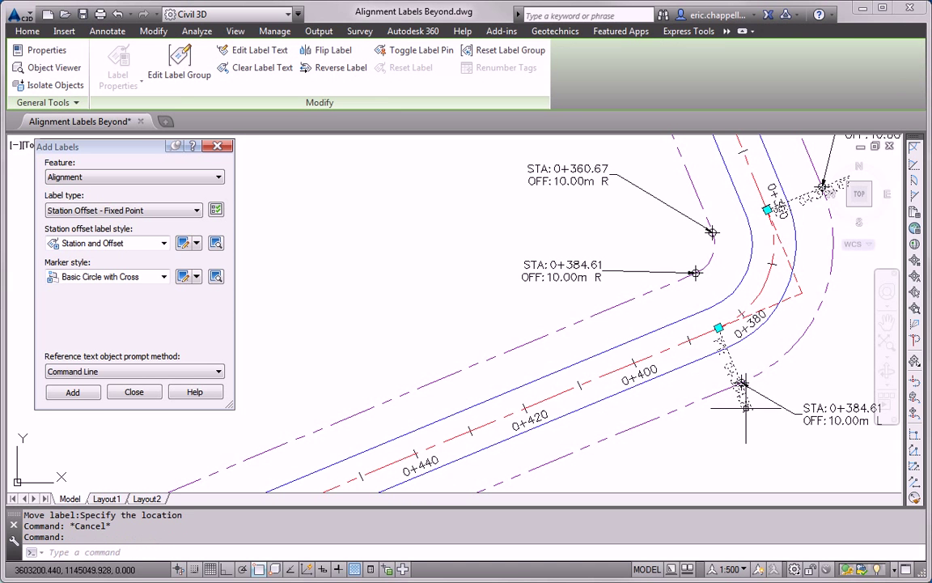
Step: Pull the PT label at the end of the southeast bend south, clear of the right-of-way line
{"action": "left_click", "coordinate": [742, 382]}
{"action": "left_click", "coordinate": [699, 444]}
{"action": "key", "text": "Escape"}
Step: Move both 0+538.24 station offset labels on Jordan Court's southern curve into open space outside the right-of-way
{"action": "scroll", "coordinate": [699, 445], "scroll_direction": "down", "scroll_amount": 4}
{"action": "middle_click_drag", "start_coordinate": [628, 462], "coordinate": [772, 316]}
{"action": "scroll", "coordinate": [543, 358], "scroll_direction": "up", "scroll_amount": 2}
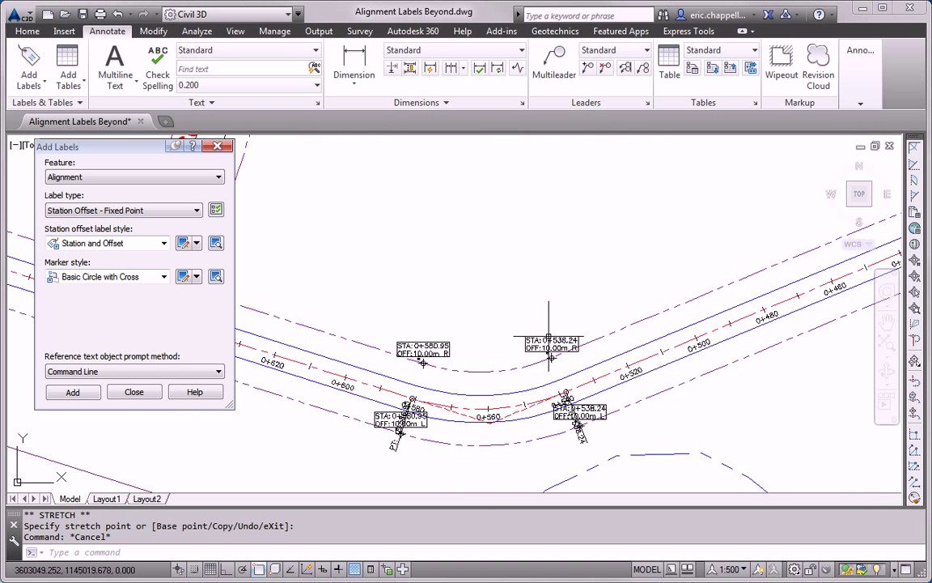
{"action": "left_click", "coordinate": [549, 339]}
{"action": "left_click", "coordinate": [550, 340]}
{"action": "left_click", "coordinate": [595, 306]}
{"action": "key", "text": "Escape"}
{"action": "left_click", "coordinate": [595, 408]}
{"action": "left_click", "coordinate": [575, 422]}
{"action": "left_click", "coordinate": [670, 426]}
{"action": "key", "text": "Escape"}
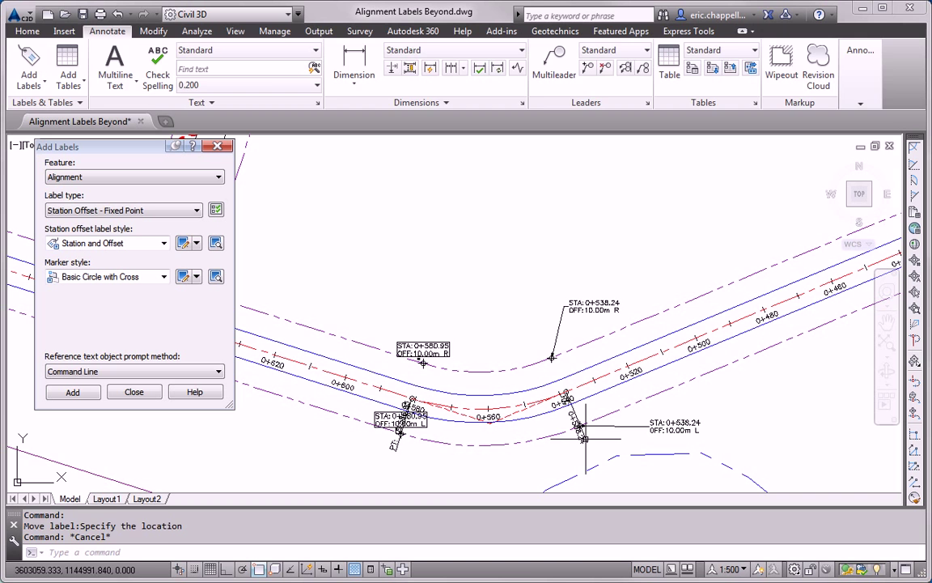
Step: Pull the PC label of Jordan Court's southern curve below the right-of-way line
{"action": "left_click", "coordinate": [565, 391]}
{"action": "left_click", "coordinate": [545, 461]}
{"action": "key", "text": "Escape"}
Step: Move both 0+580.95 station offset labels at the west end of the southern curve outside the right-of-way lines
{"action": "middle_click_drag", "start_coordinate": [513, 450], "coordinate": [629, 390]}
{"action": "left_click", "coordinate": [546, 293]}
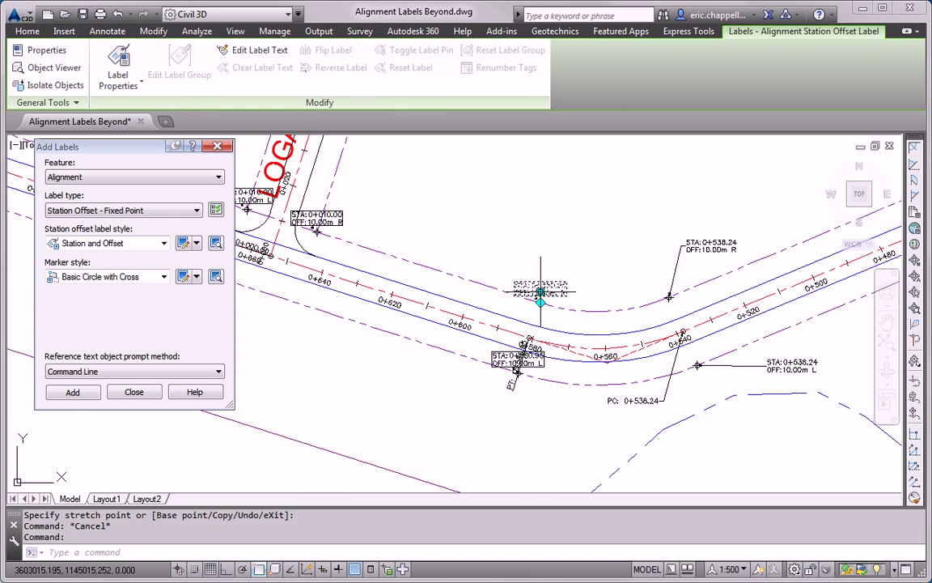
{"action": "left_click", "coordinate": [566, 269]}
{"action": "key", "text": "Escape"}
{"action": "left_click", "coordinate": [516, 366]}
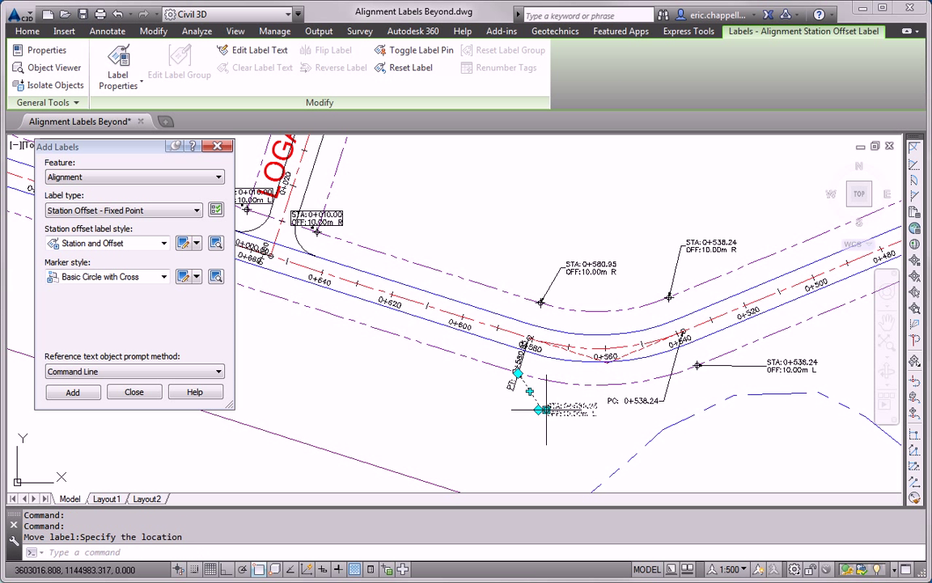
{"action": "key", "text": "Escape"}
Step: Pull the PT label of Jordan Court's southern curve southwest, below the right-of-way line
{"action": "left_click", "coordinate": [493, 384]}
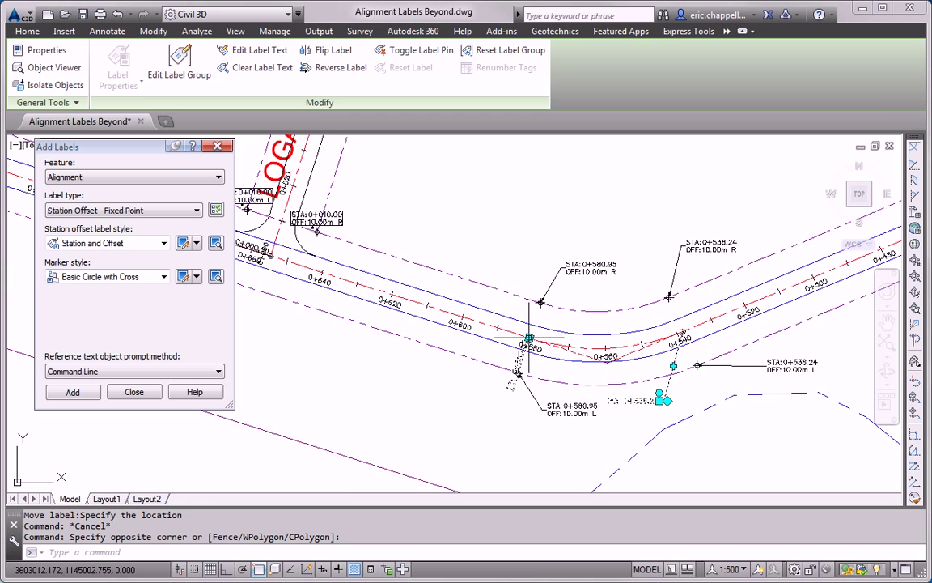
{"action": "left_click", "coordinate": [528, 338]}
{"action": "key", "text": "Escape"}
Step: Move the two Logan Court station offset labels at its Jordan Court corners into open space on either side
{"action": "middle_click_drag", "start_coordinate": [537, 304], "coordinate": [892, 368]}
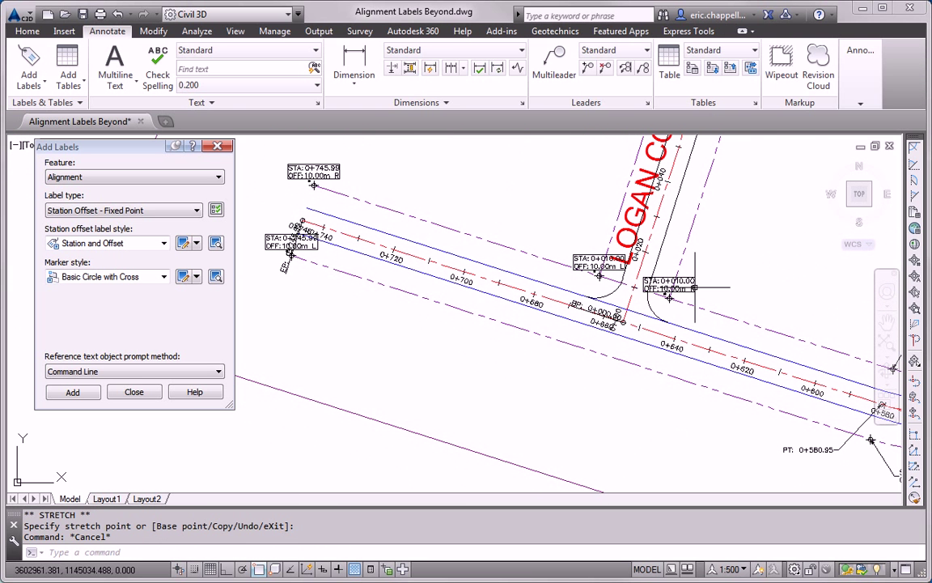
{"action": "left_click", "coordinate": [696, 287]}
{"action": "left_click", "coordinate": [696, 287]}
{"action": "left_click", "coordinate": [717, 279]}
{"action": "key", "text": "Escape"}
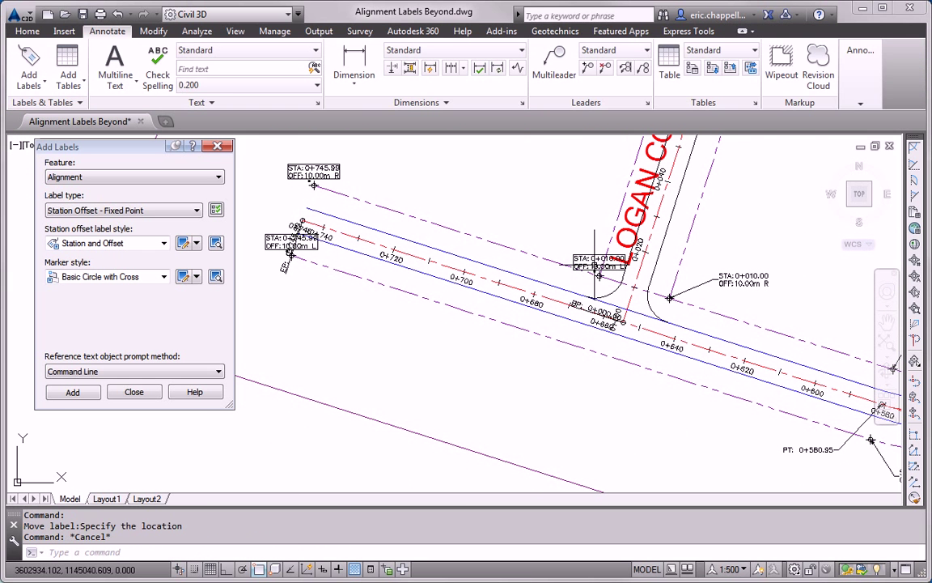
{"action": "left_click", "coordinate": [599, 264]}
{"action": "left_click", "coordinate": [571, 235]}
{"action": "key", "text": "Escape"}
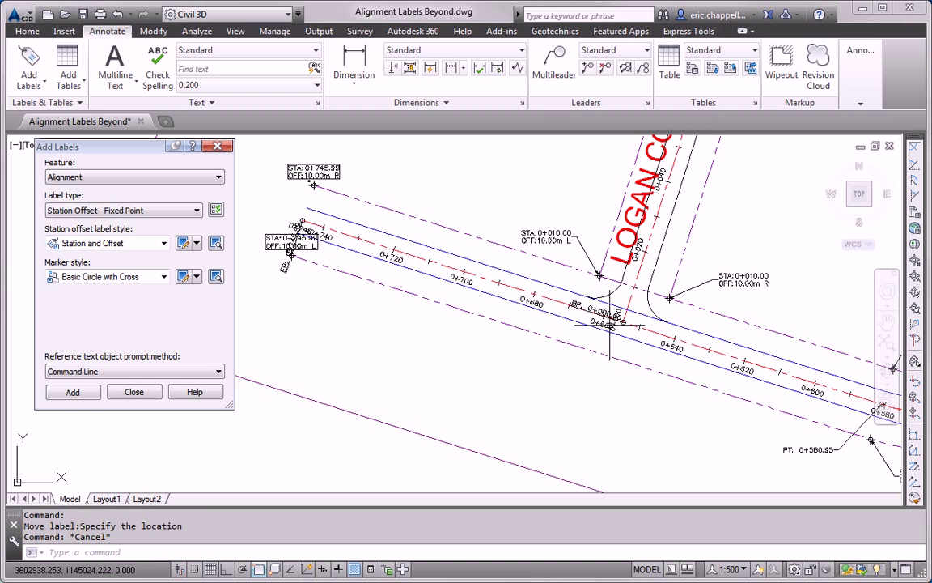
Step: Pull Logan Court's BP label south of Jordan Court, clear of the road linework
{"action": "left_click", "coordinate": [611, 316]}
{"action": "scroll", "coordinate": [610, 315], "scroll_direction": "up", "scroll_amount": 2}
{"action": "left_click", "coordinate": [630, 325]}
{"action": "left_click", "coordinate": [647, 435]}
{"action": "key", "text": "Escape"}
{"action": "scroll", "coordinate": [529, 288], "scroll_direction": "down", "scroll_amount": 3}
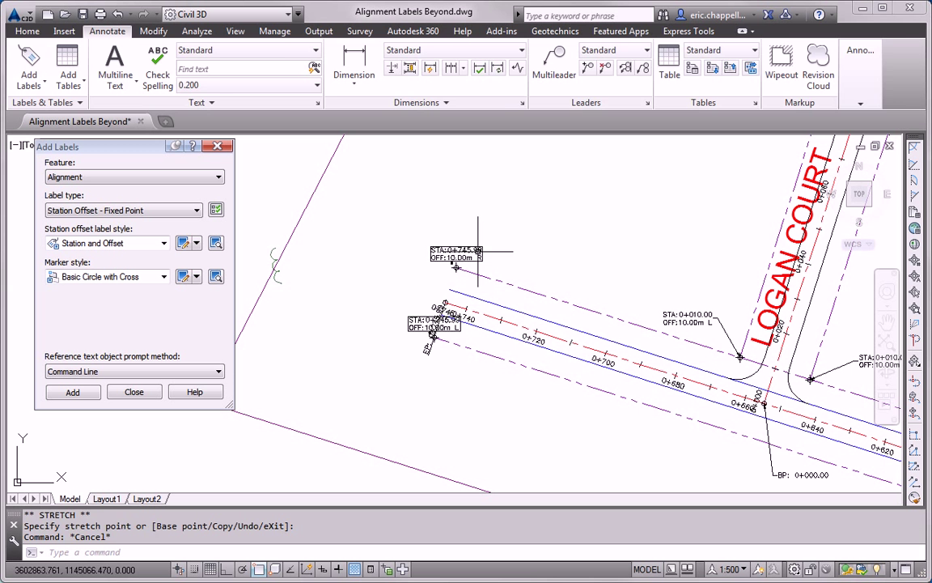
Step: Move both 0+745.99 station offset labels at Jordan Court's west end outside the right-of-way lines
{"action": "left_click", "coordinate": [456, 255]}
{"action": "left_click", "coordinate": [457, 255]}
{"action": "left_click", "coordinate": [415, 228]}
{"action": "key", "text": "Escape"}
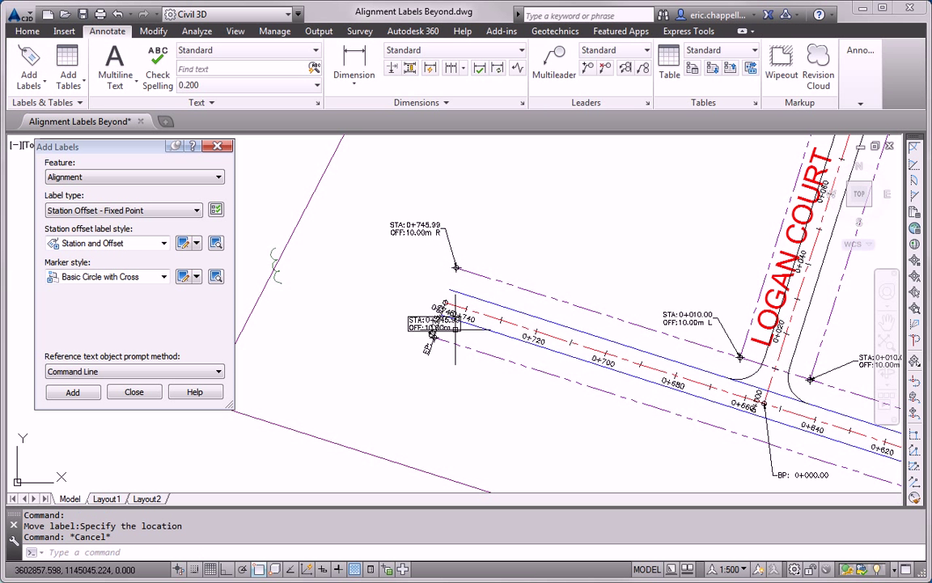
{"action": "left_click", "coordinate": [438, 332]}
{"action": "left_click", "coordinate": [435, 327]}
{"action": "left_click", "coordinate": [402, 345]}
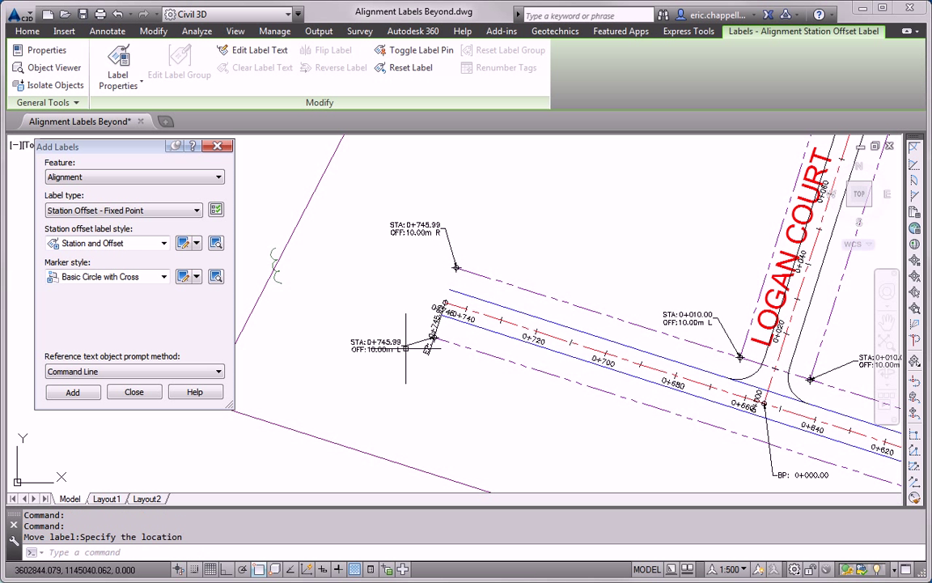
{"action": "key", "text": "Escape"}
Step: Pull Jordan Court's EP label northwest of the alignment's end, between its two station offset labels
{"action": "left_click", "coordinate": [427, 353]}
{"action": "left_click", "coordinate": [446, 300]}
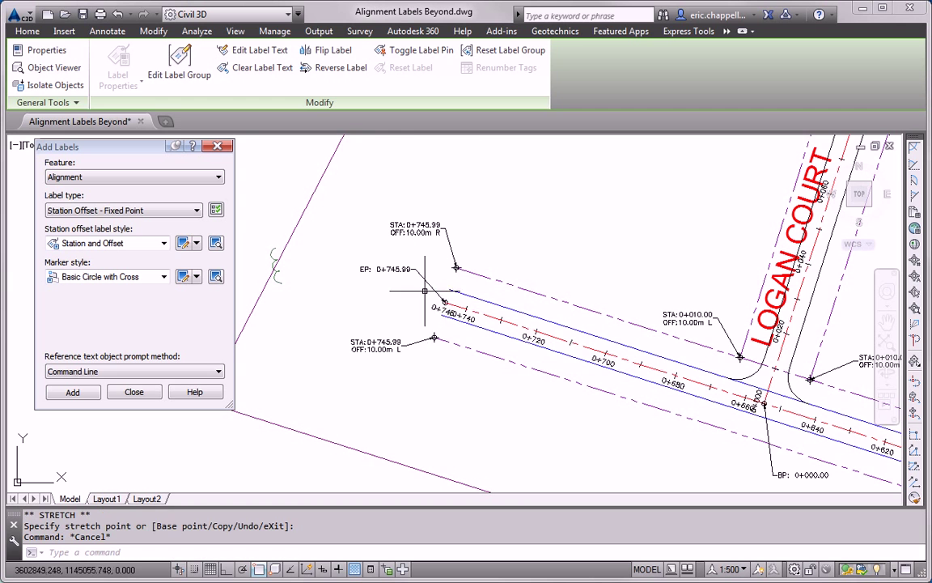
{"action": "key", "text": "Escape"}
Step: Move both 0+293.82 station offset labels at Madison Lane's west end outside the right-of-way lines
{"action": "scroll", "coordinate": [389, 267], "scroll_direction": "down", "scroll_amount": 5}
{"action": "scroll", "coordinate": [567, 185], "scroll_direction": "up", "scroll_amount": 4}
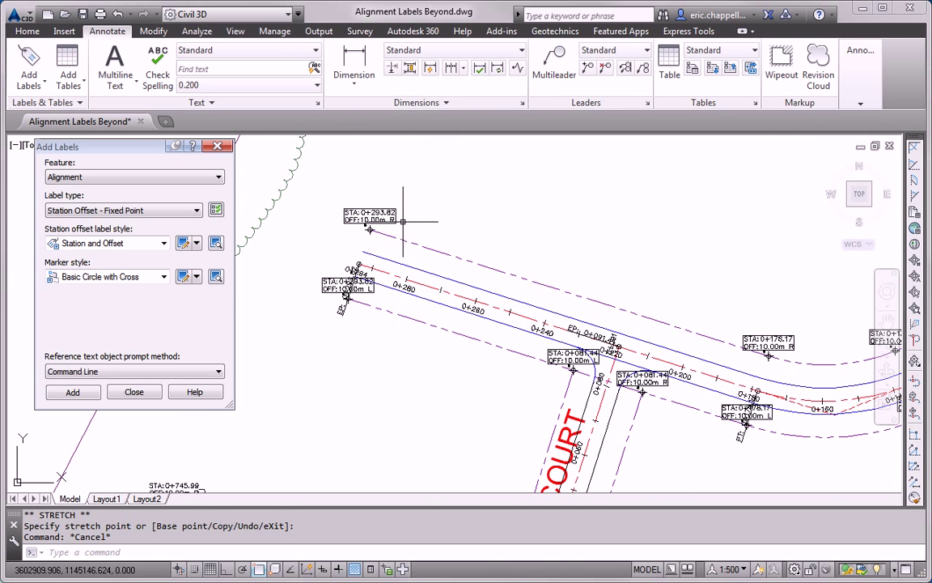
{"action": "left_click", "coordinate": [370, 218]}
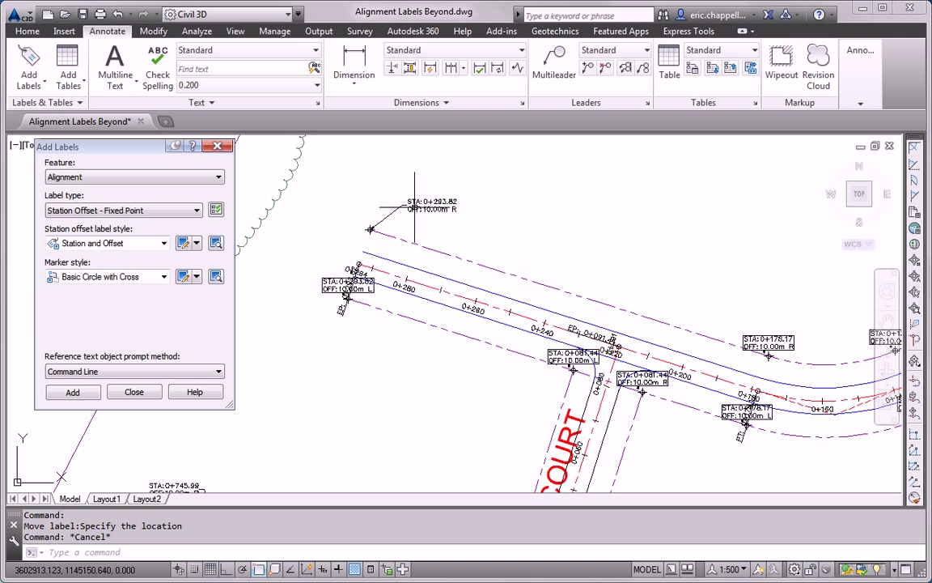
{"action": "left_click", "coordinate": [361, 290]}
{"action": "left_click", "coordinate": [348, 287]}
{"action": "left_click", "coordinate": [363, 352]}
{"action": "key", "text": "Escape"}
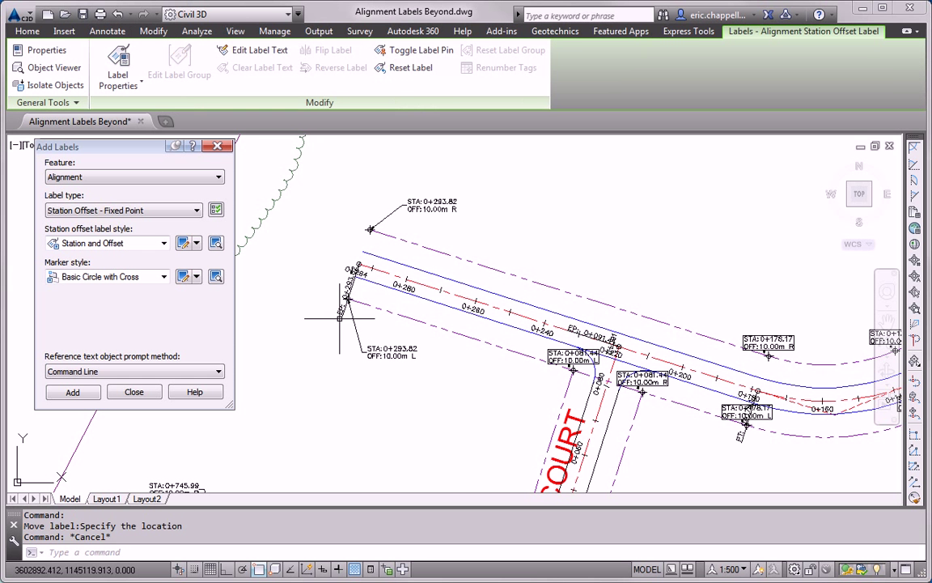
Step: Pull Madison Lane's EP label northwest, clear of the road linework
{"action": "left_click", "coordinate": [343, 307]}
{"action": "left_click", "coordinate": [358, 264]}
{"action": "left_click", "coordinate": [331, 247]}
{"action": "key", "text": "Escape"}
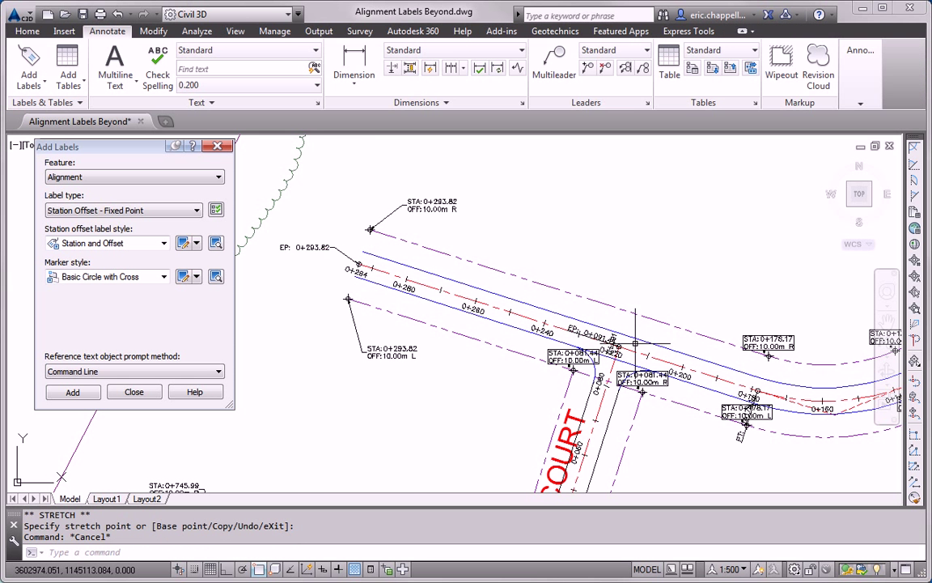
Step: Move the two 0+081.44 station offset labels at Logan Court's Madison Lane corners into open space on either side
{"action": "middle_click_drag", "start_coordinate": [623, 340], "coordinate": [437, 302]}
{"action": "left_click", "coordinate": [393, 317]}
{"action": "left_click", "coordinate": [387, 322]}
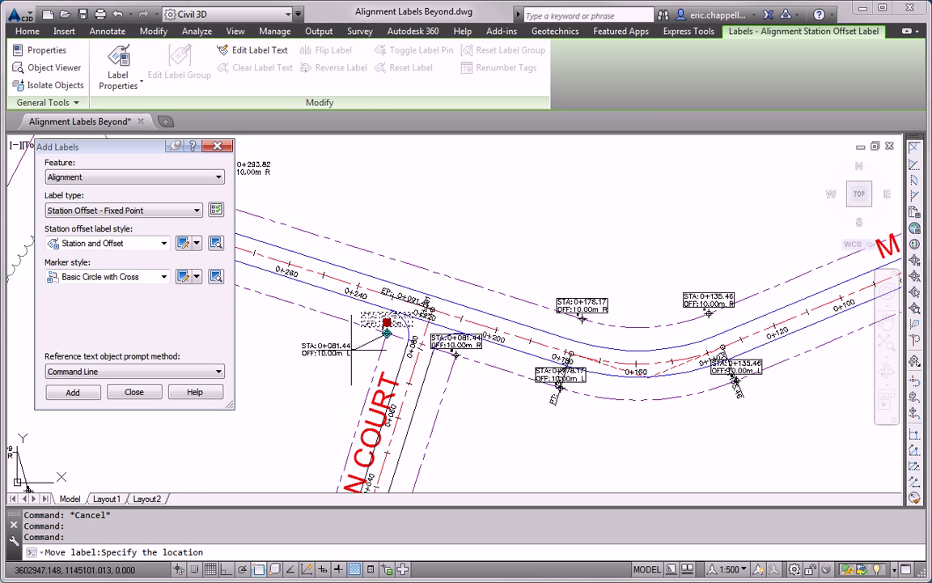
{"action": "left_click", "coordinate": [353, 345]}
{"action": "key", "text": "Escape"}
{"action": "left_click", "coordinate": [454, 338]}
{"action": "left_click", "coordinate": [455, 346]}
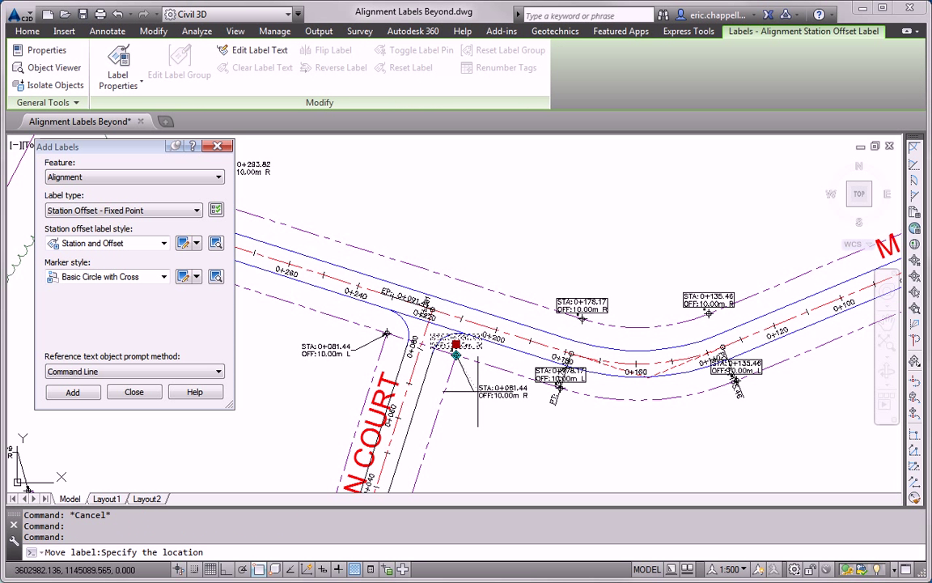
{"action": "left_click", "coordinate": [478, 390]}
{"action": "key", "text": "Escape"}
Step: Move both 0+178.17 station offset labels at the west end of Madison Lane's curve outside the right-of-way lines
{"action": "left_click", "coordinate": [582, 305]}
{"action": "left_click", "coordinate": [582, 308]}
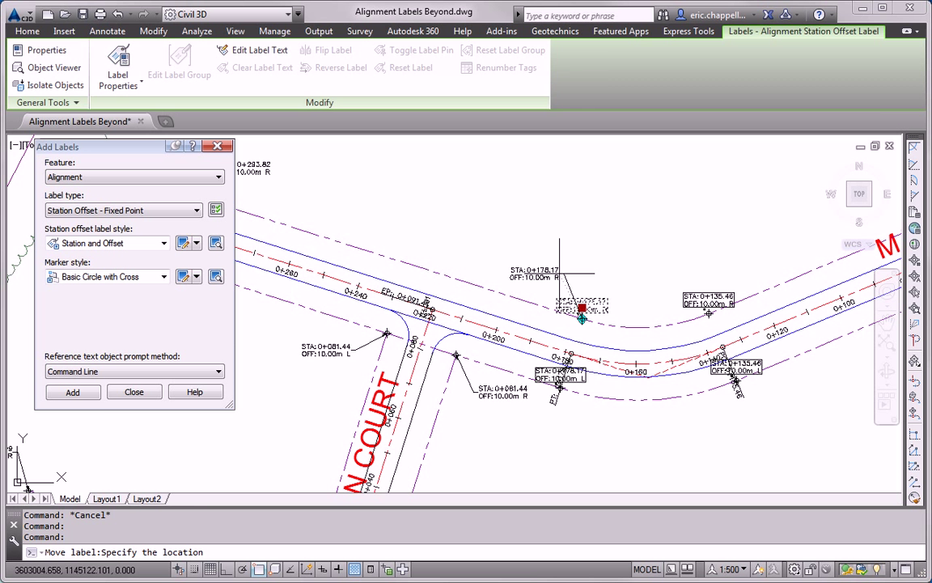
{"action": "left_click", "coordinate": [561, 273]}
{"action": "key", "text": "Escape"}
{"action": "left_click", "coordinate": [558, 376]}
{"action": "left_click", "coordinate": [560, 377]}
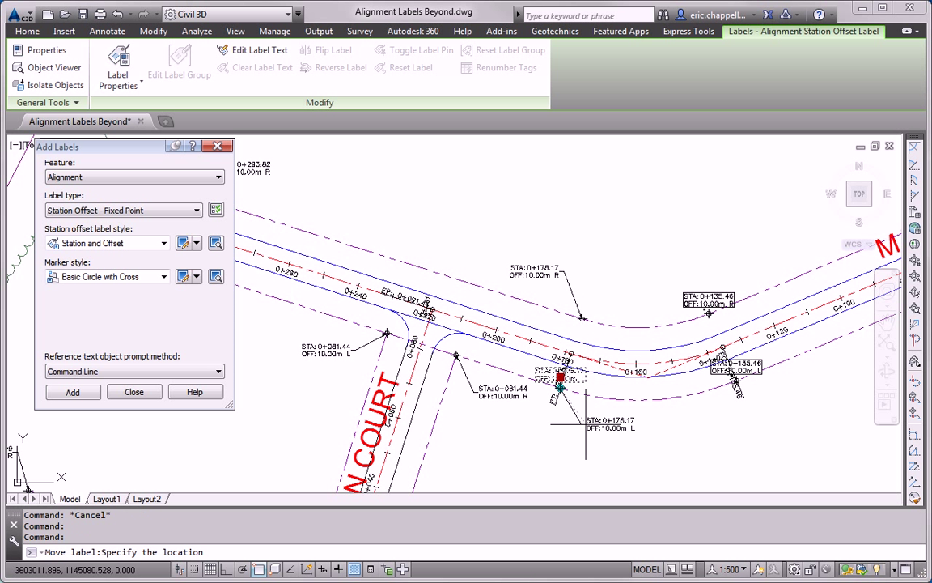
{"action": "left_click", "coordinate": [587, 421]}
{"action": "key", "text": "Escape"}
Step: Pull the PT label of Madison Lane's curve northwest with object snap turned off, below the 0+178.17 R label
{"action": "left_click", "coordinate": [570, 354]}
{"action": "left_click", "coordinate": [570, 354]}
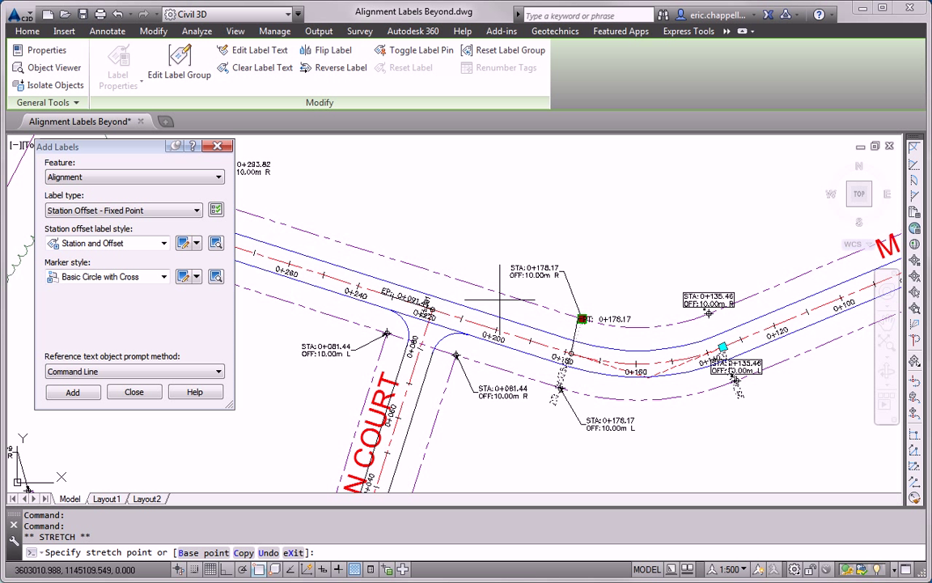
{"action": "key", "text": "F3"}
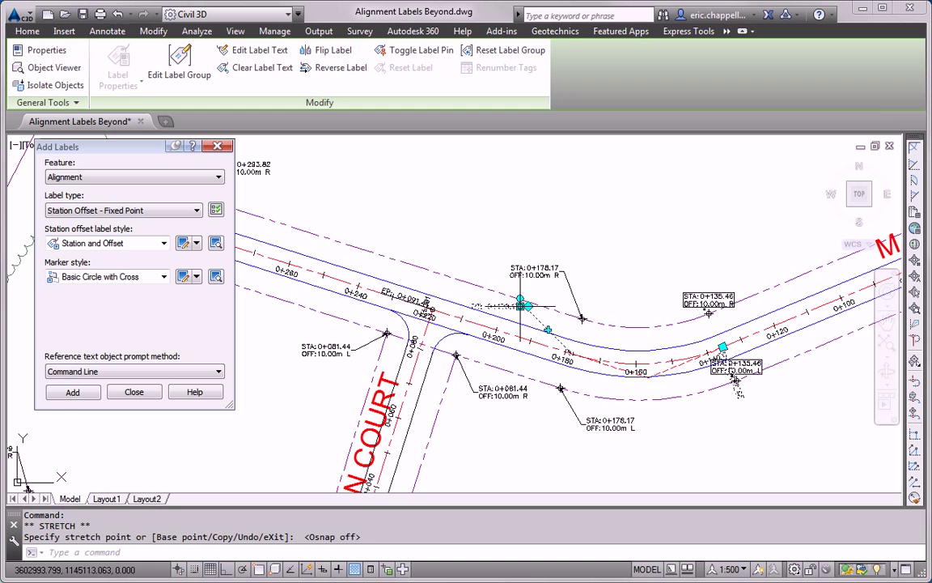
{"action": "key", "text": "Escape"}
Step: Move both 0+135.46 station offset labels at the east end of Madison Lane's curve outside the right-of-way lines
{"action": "middle_click_drag", "start_coordinate": [629, 409], "coordinate": [501, 385]}
{"action": "left_click", "coordinate": [579, 278]}
{"action": "left_click", "coordinate": [577, 277]}
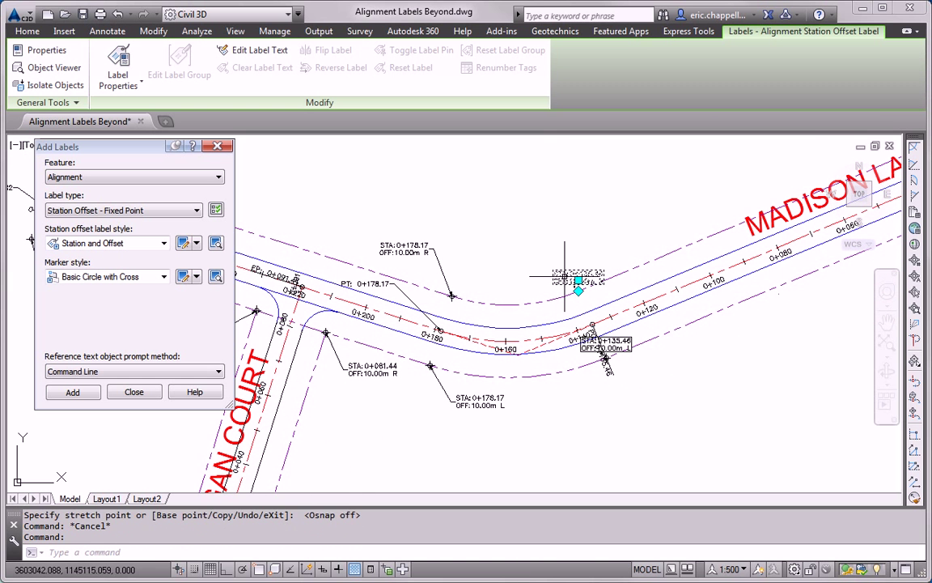
{"action": "key", "text": "Escape"}
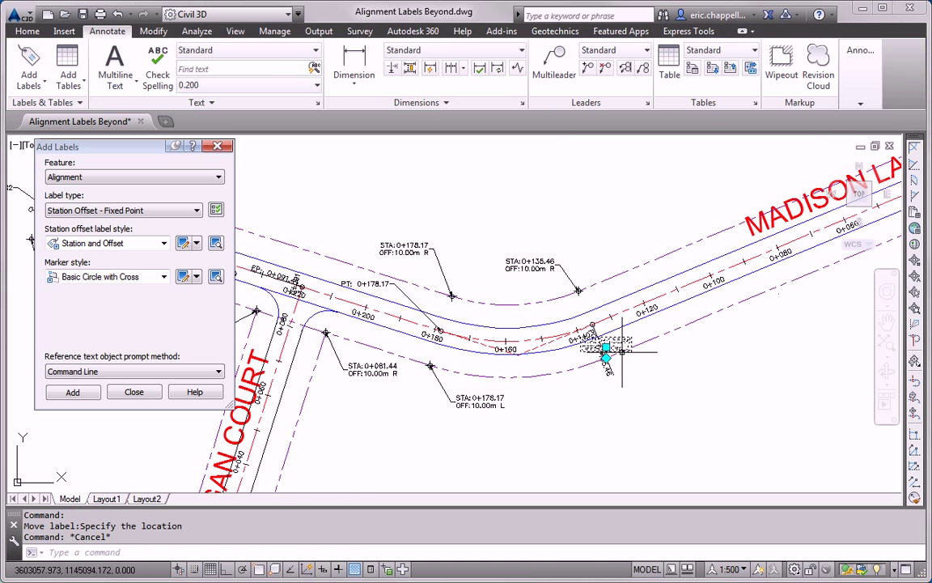
{"action": "left_click", "coordinate": [605, 345]}
{"action": "left_click", "coordinate": [606, 348]}
{"action": "key", "text": "Escape"}
Step: Pull the PC label of Madison Lane's curve south, below the right-of-way line
{"action": "left_click", "coordinate": [592, 322]}
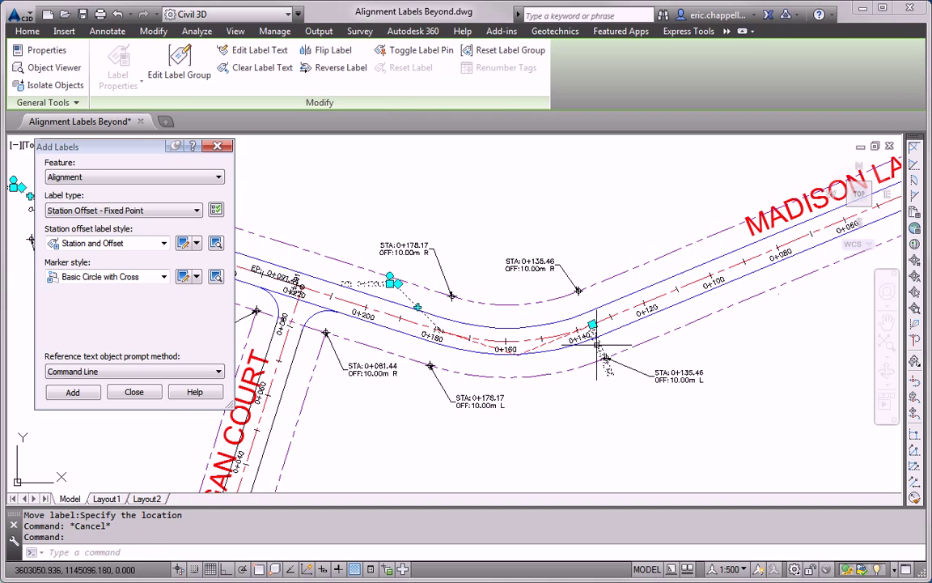
{"action": "left_click", "coordinate": [592, 324]}
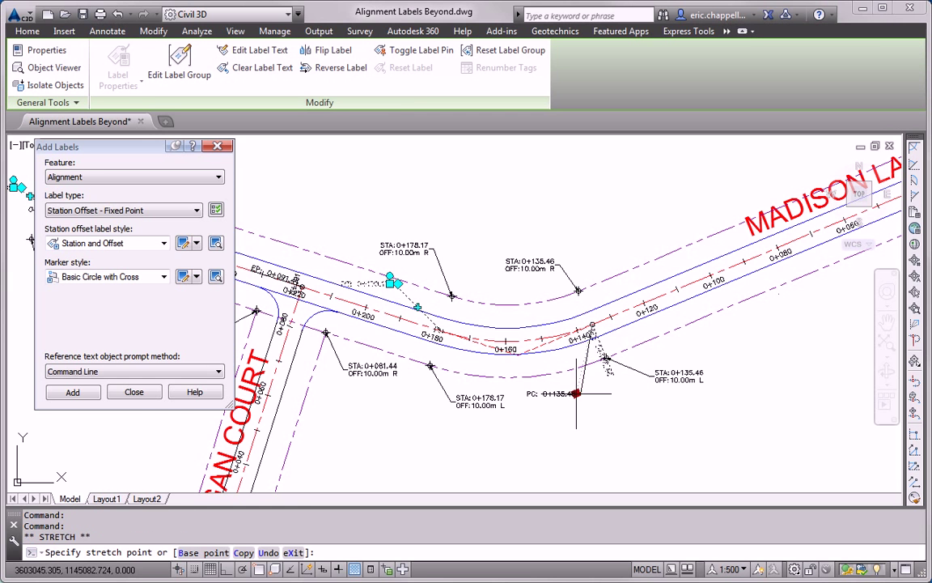
{"action": "key", "text": "Escape"}
Step: Add Multiple Segment labels to the Jordan Court alignment, using the Circle Tag style for lines and curves
{"action": "middle_click_drag", "start_coordinate": [712, 338], "coordinate": [448, 422]}
{"action": "scroll", "coordinate": [749, 308], "scroll_direction": "down", "scroll_amount": 5}
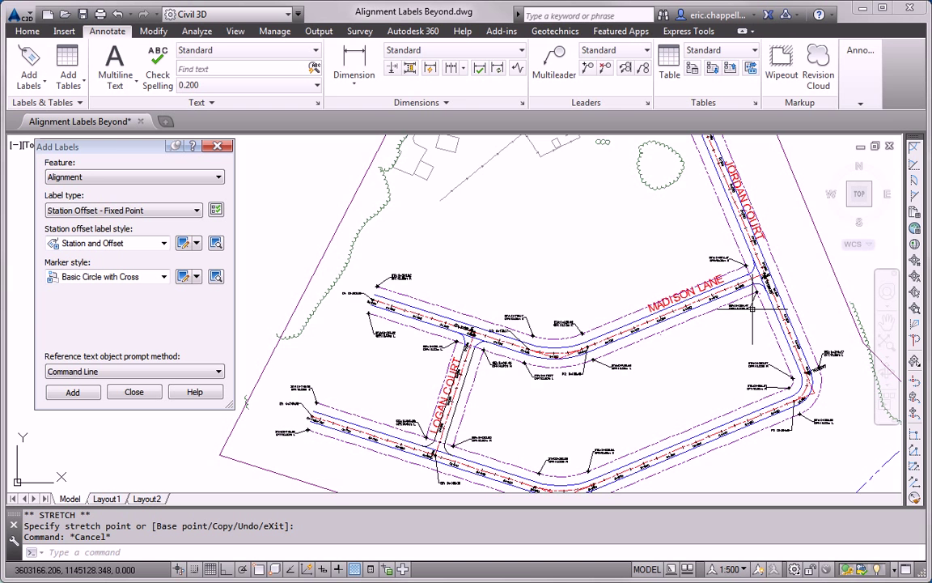
{"action": "middle_click_drag", "start_coordinate": [749, 308], "coordinate": [624, 324]}
{"action": "scroll", "coordinate": [660, 323], "scroll_direction": "down", "scroll_amount": 2}
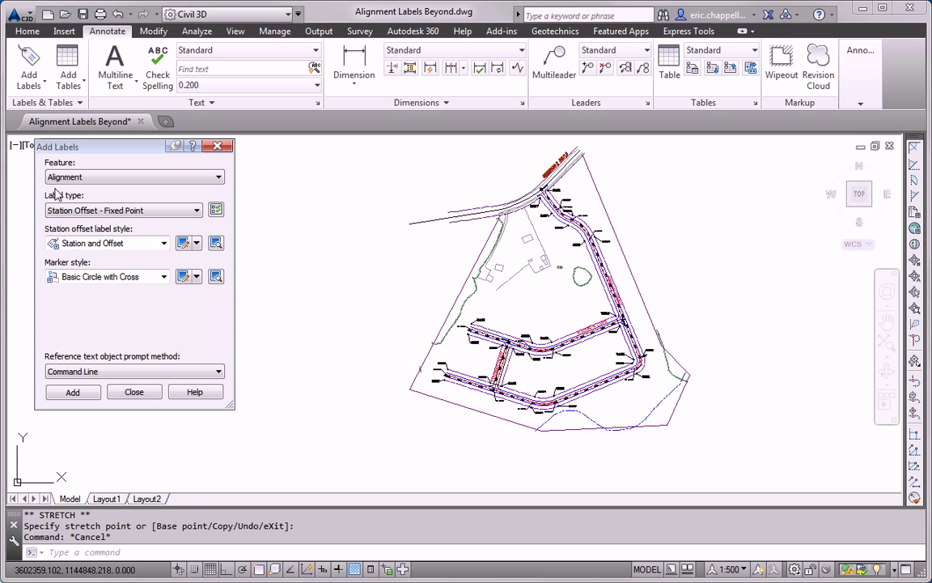
{"action": "left_click_drag", "start_coordinate": [77, 140], "coordinate": [65, 145]}
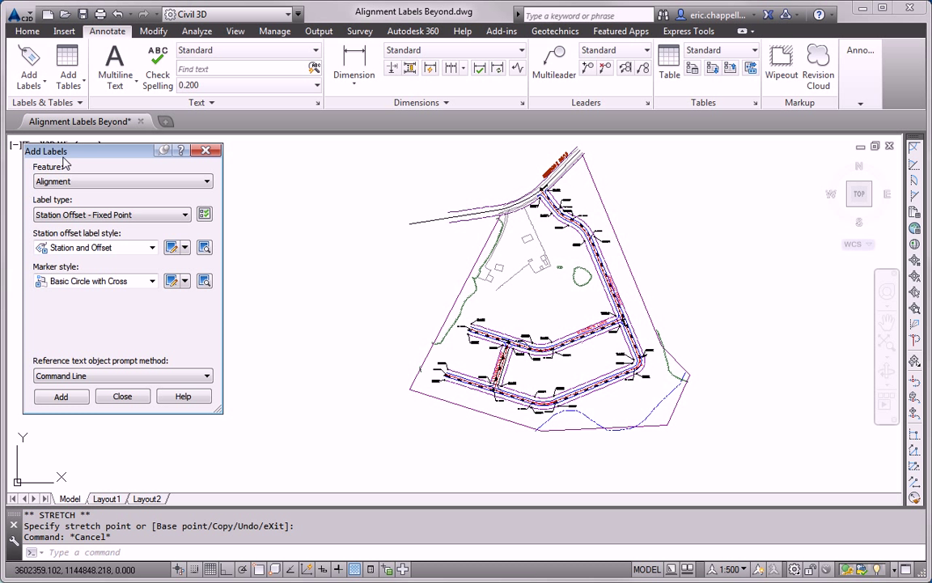
{"action": "left_click", "coordinate": [74, 215]}
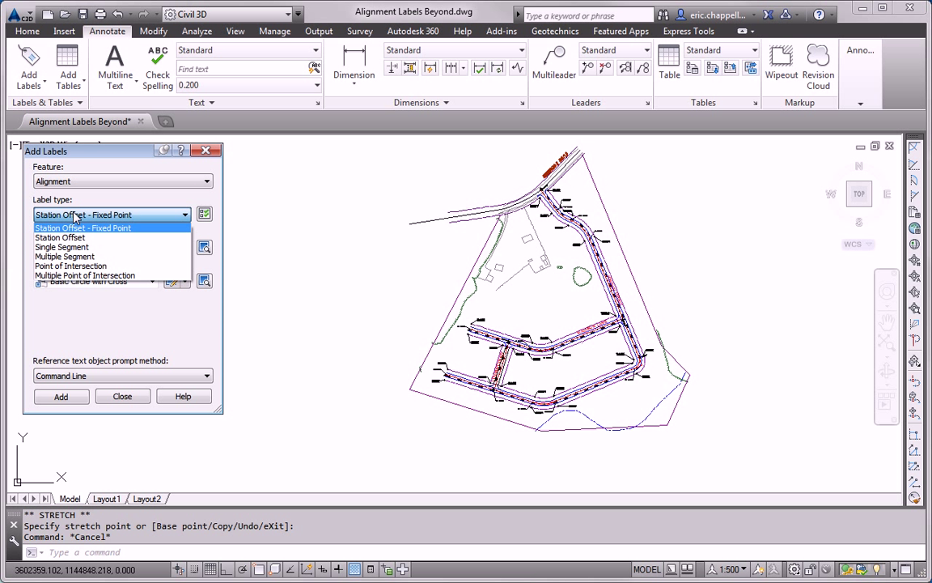
{"action": "left_click", "coordinate": [80, 258]}
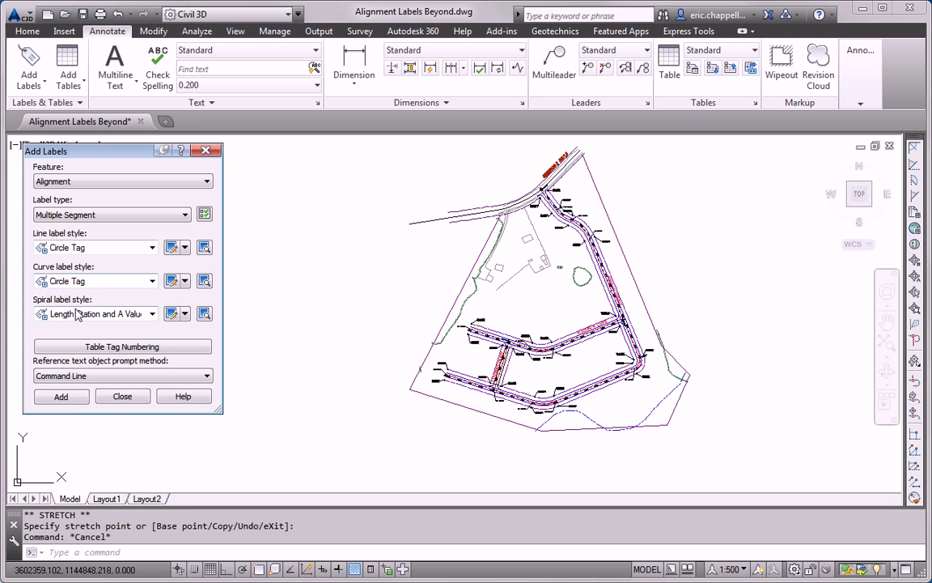
{"action": "left_click", "coordinate": [61, 397]}
{"action": "scroll", "coordinate": [556, 203], "scroll_direction": "up", "scroll_amount": 10}
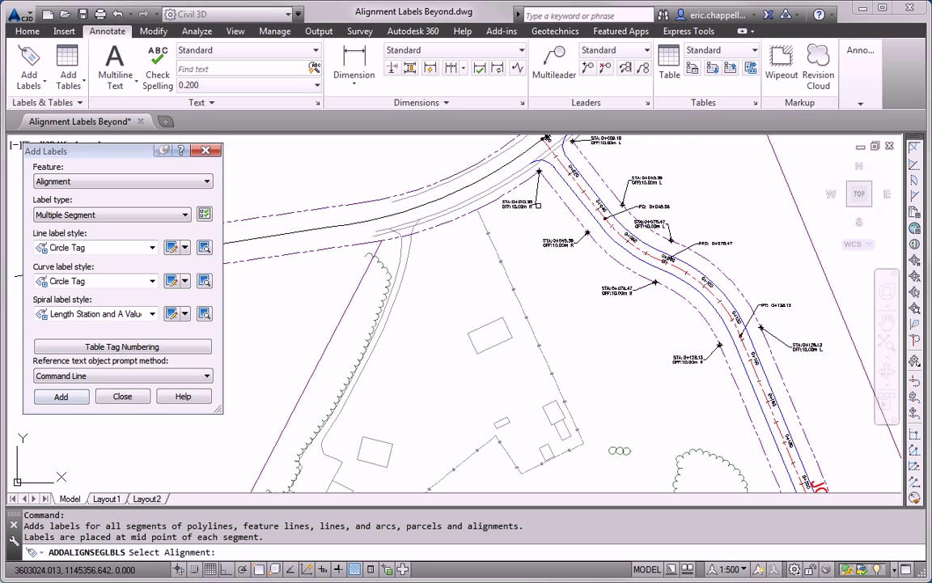
{"action": "scroll", "coordinate": [584, 178], "scroll_direction": "down", "scroll_amount": 8}
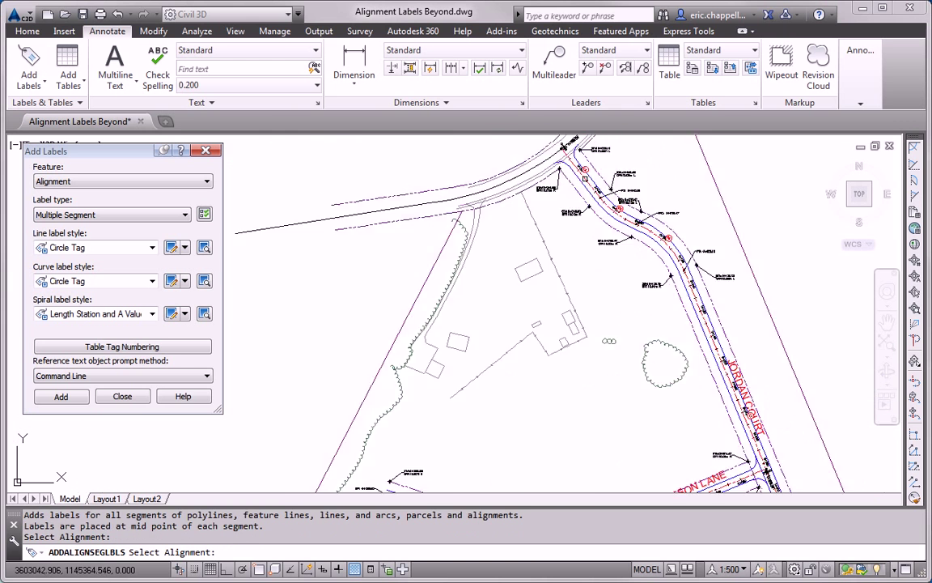
Step: Add the same Circle Tag segment labels to the Madison Lane and Logan Court alignments and end the labeling
{"action": "scroll", "coordinate": [642, 388], "scroll_direction": "up", "scroll_amount": 4}
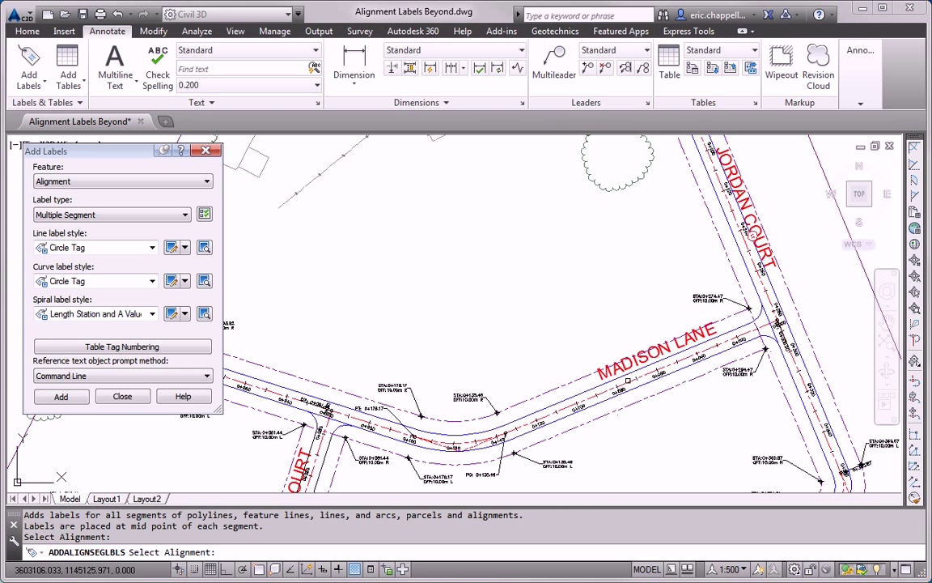
{"action": "left_click", "coordinate": [627, 383]}
{"action": "middle_click_drag", "start_coordinate": [361, 482], "coordinate": [422, 373]}
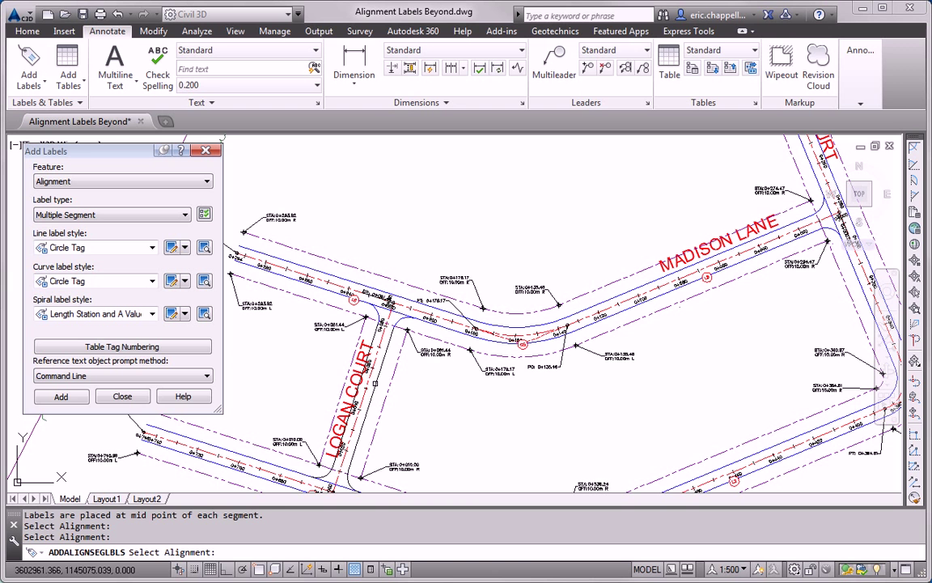
{"action": "left_click", "coordinate": [368, 379]}
{"action": "key", "text": "Escape"}
Step: Start renumbering tags on Jordan Court and, in the tag numbering settings, set the line and curve creation starting numbers to 1
{"action": "scroll", "coordinate": [478, 344], "scroll_direction": "down", "scroll_amount": 5}
{"action": "scroll", "coordinate": [481, 324], "scroll_direction": "up", "scroll_amount": 6}
{"action": "scroll", "coordinate": [479, 288], "scroll_direction": "up", "scroll_amount": 3}
{"action": "scroll", "coordinate": [445, 275], "scroll_direction": "down", "scroll_amount": 1}
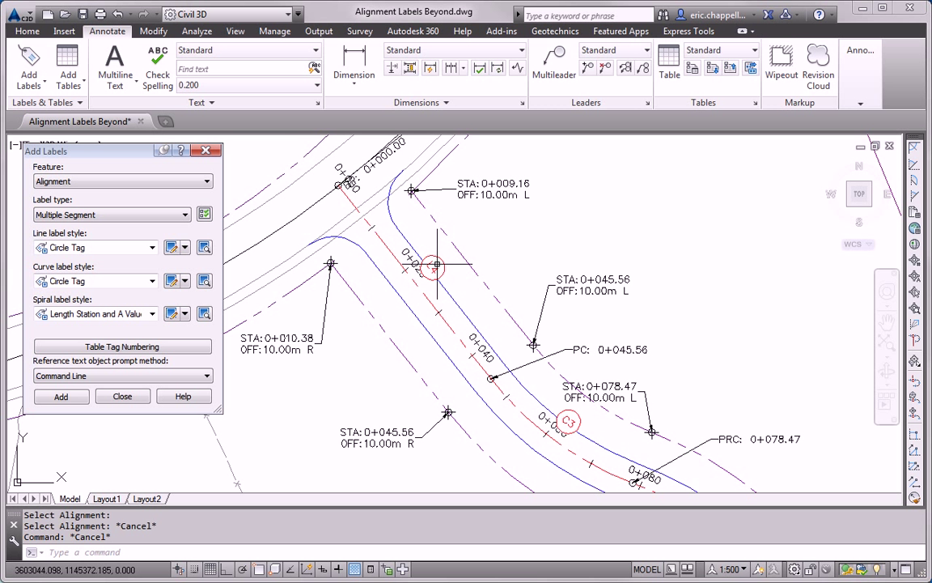
{"action": "middle_click_drag", "start_coordinate": [544, 380], "coordinate": [527, 351]}
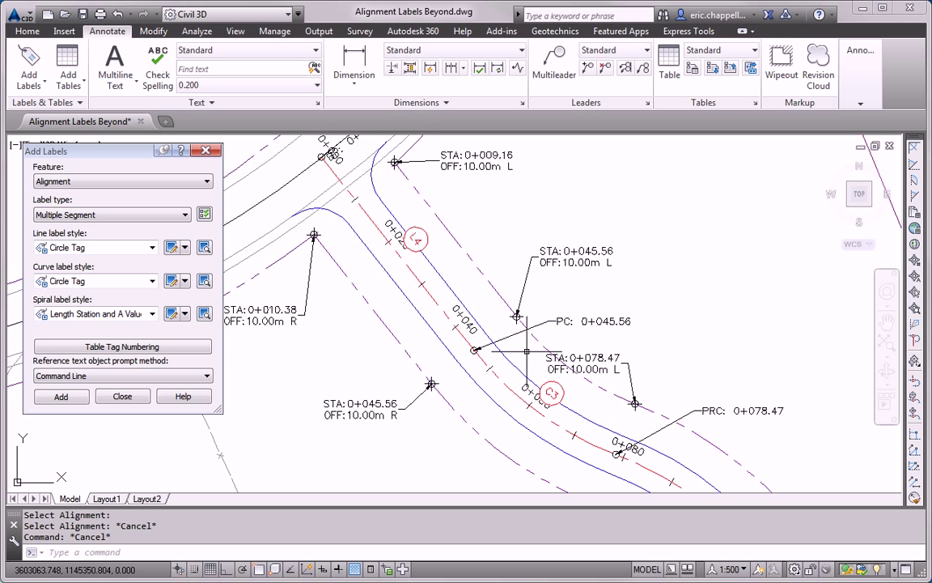
{"action": "left_click", "coordinate": [416, 277]}
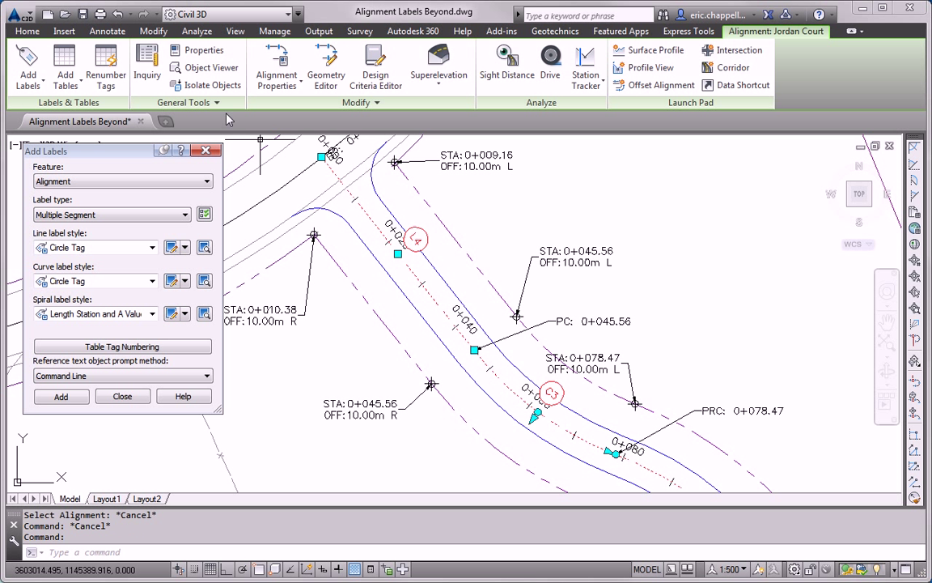
{"action": "left_click", "coordinate": [110, 84]}
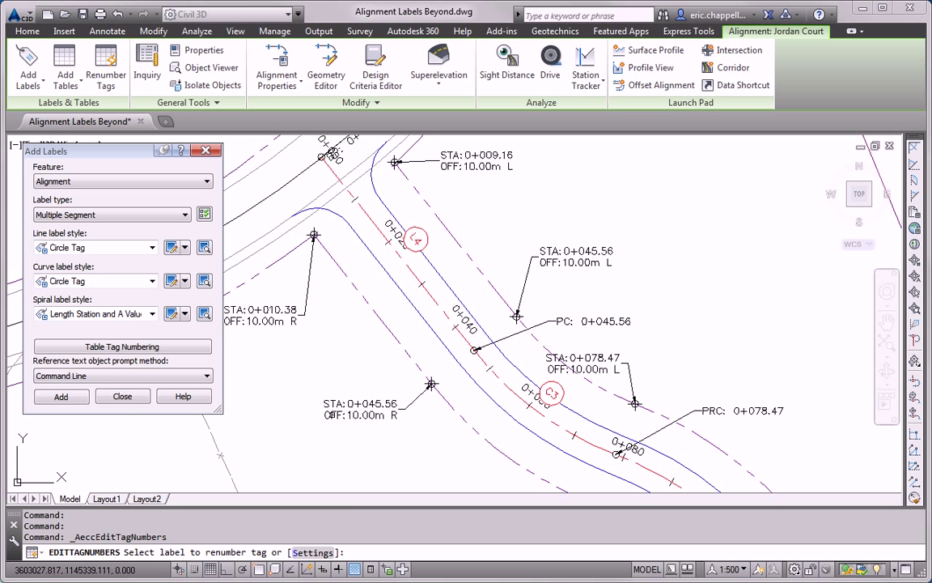
{"action": "left_click", "coordinate": [313, 554]}
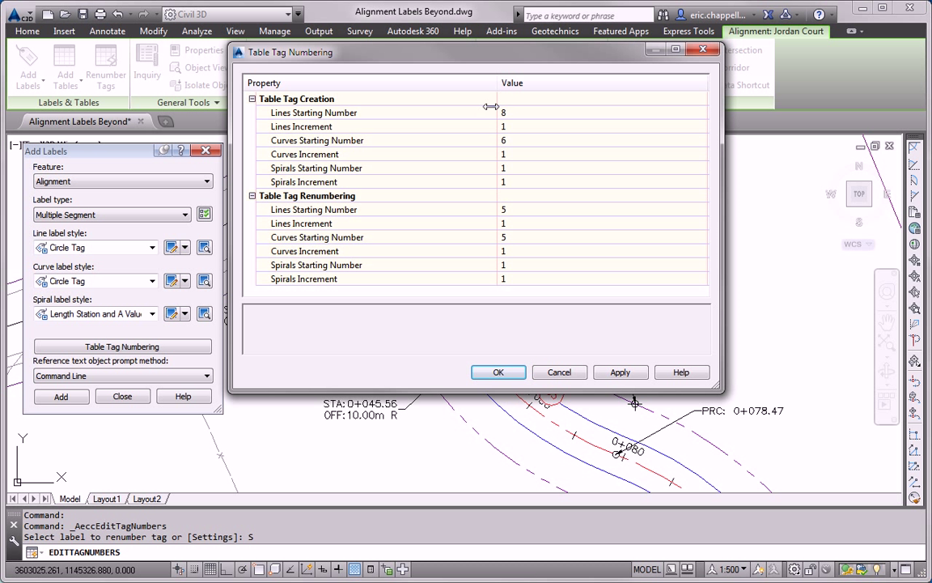
{"action": "left_click", "coordinate": [514, 111]}
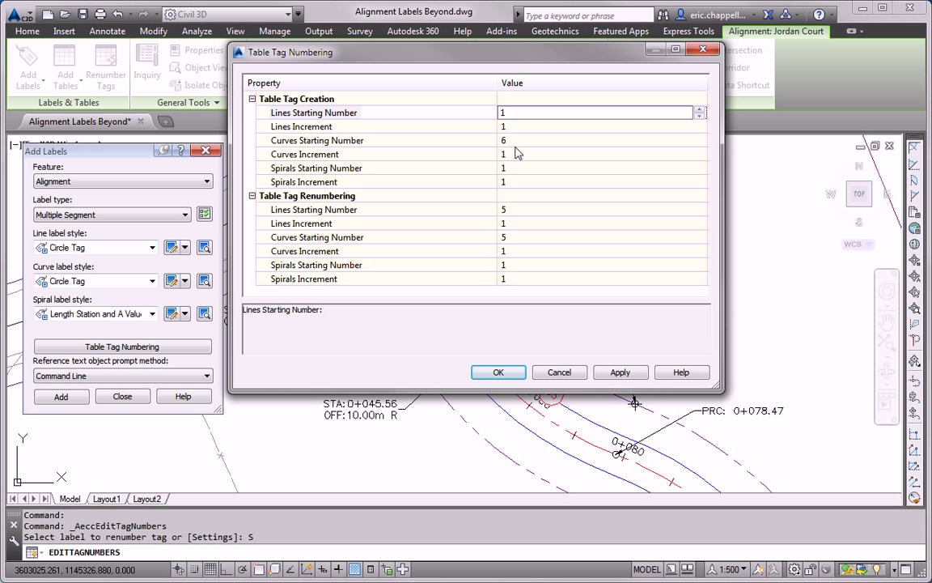
{"action": "left_click", "coordinate": [518, 140]}
{"action": "type", "text": "1"}
Step: Set the line and curve starting numbers for table tag renumbering to 1 and accept the settings
{"action": "left_click", "coordinate": [520, 210]}
{"action": "type", "text": "1"}
{"action": "left_click", "coordinate": [523, 237]}
{"action": "left_click", "coordinate": [531, 226]}
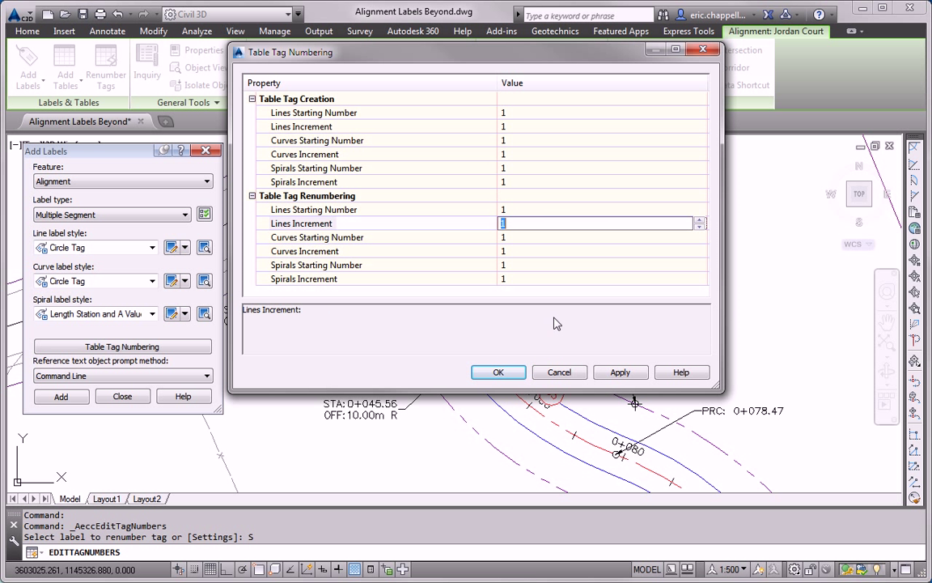
{"action": "left_click", "coordinate": [496, 372]}
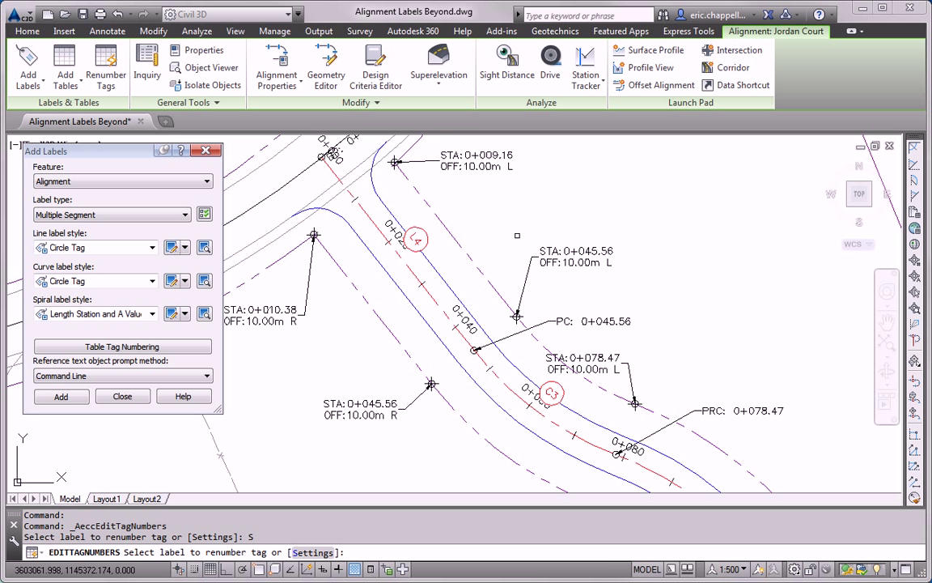
Step: Renumber the first line tag and first two curve tags on Jordan Court as L1, C1 and C2, creating duplicates where numbers are in use
{"action": "left_click", "coordinate": [423, 229]}
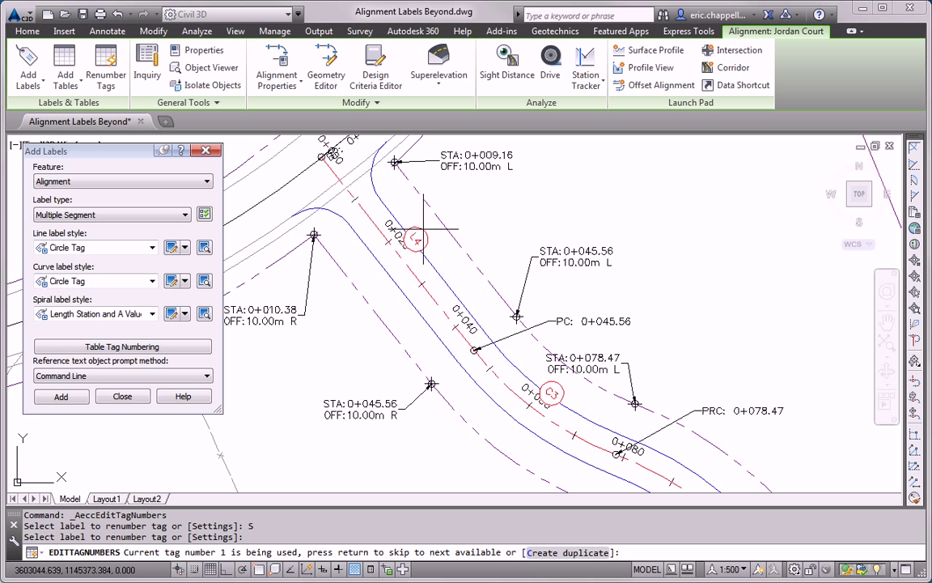
{"action": "left_click", "coordinate": [564, 553]}
{"action": "left_click", "coordinate": [561, 387]}
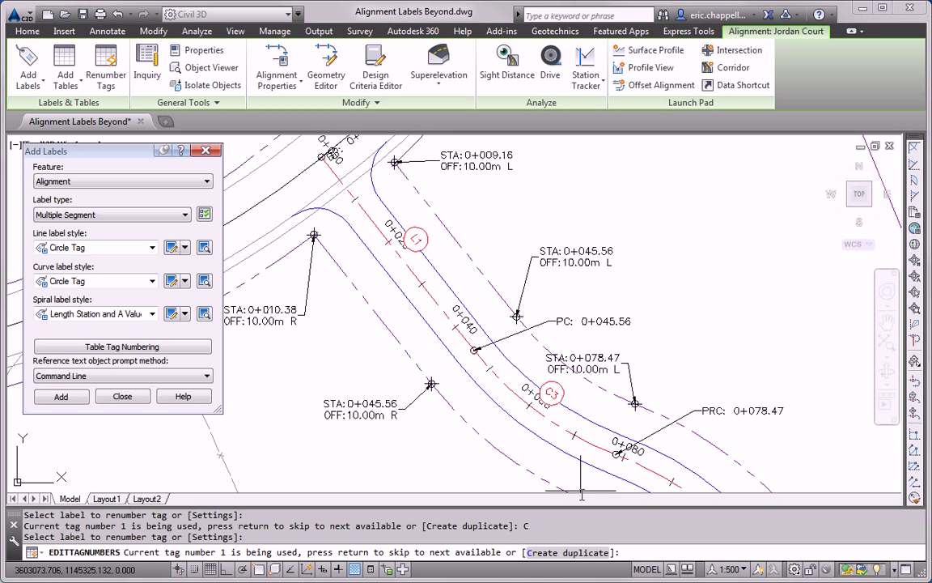
{"action": "left_click", "coordinate": [564, 553]}
{"action": "middle_click_drag", "start_coordinate": [669, 410], "coordinate": [472, 196]}
{"action": "left_click", "coordinate": [555, 288]}
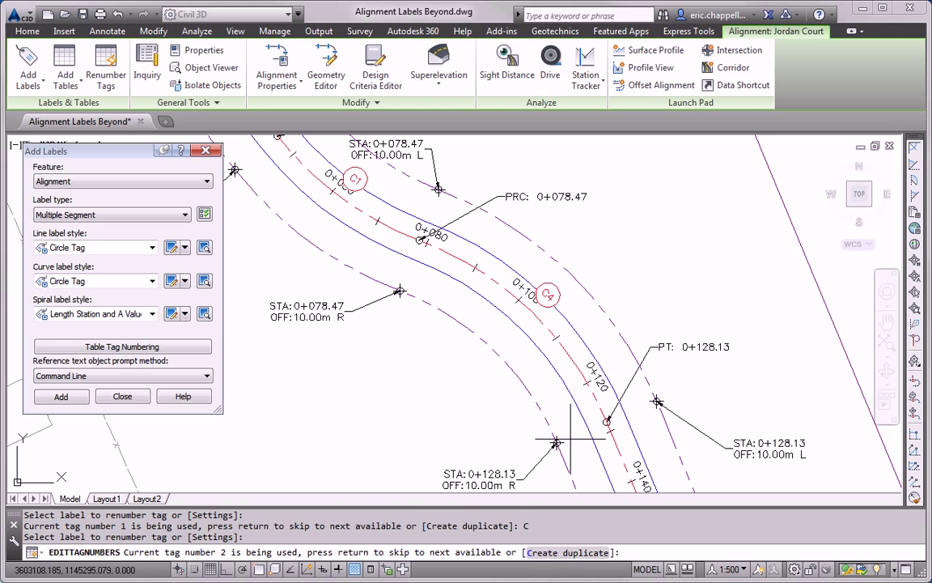
{"action": "left_click", "coordinate": [564, 553]}
Step: Renumber the curve tag at Jordan Court's sharp bend, between stations 0+360.67 and 0+384.61, as C3
{"action": "mouse_move", "coordinate": [706, 424]}
{"action": "middle_mouse_down"}
{"action": "mouse_move", "coordinate": [626, 240]}
{"action": "mouse_move", "coordinate": [621, 199]}
{"action": "middle_mouse_up"}
{"action": "middle_click_drag", "start_coordinate": [696, 378], "coordinate": [594, 184]}
{"action": "middle_click_drag", "start_coordinate": [697, 414], "coordinate": [587, 156]}
{"action": "middle_click_drag", "start_coordinate": [671, 431], "coordinate": [533, 132]}
{"action": "middle_click_drag", "start_coordinate": [597, 334], "coordinate": [527, 166]}
{"action": "middle_click_drag", "start_coordinate": [618, 360], "coordinate": [573, 171]}
{"action": "left_click", "coordinate": [559, 320]}
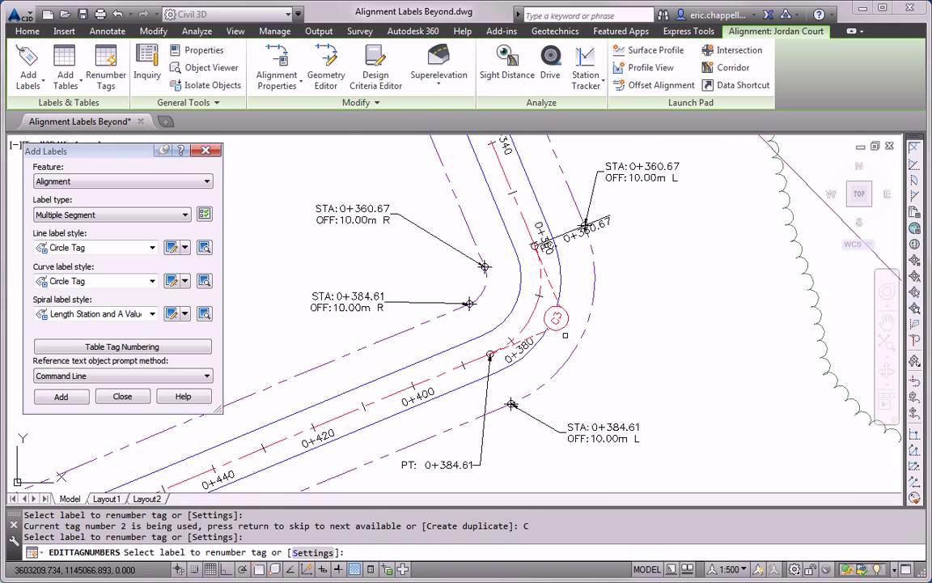
Step: Renumber Jordan Court's line tag near station 0+460 as duplicate L2 and the curve tag near station 0+560 as C4
{"action": "mouse_move", "coordinate": [401, 391]}
{"action": "middle_mouse_down"}
{"action": "mouse_move", "coordinate": [668, 233]}
{"action": "mouse_move", "coordinate": [522, 324]}
{"action": "middle_mouse_up"}
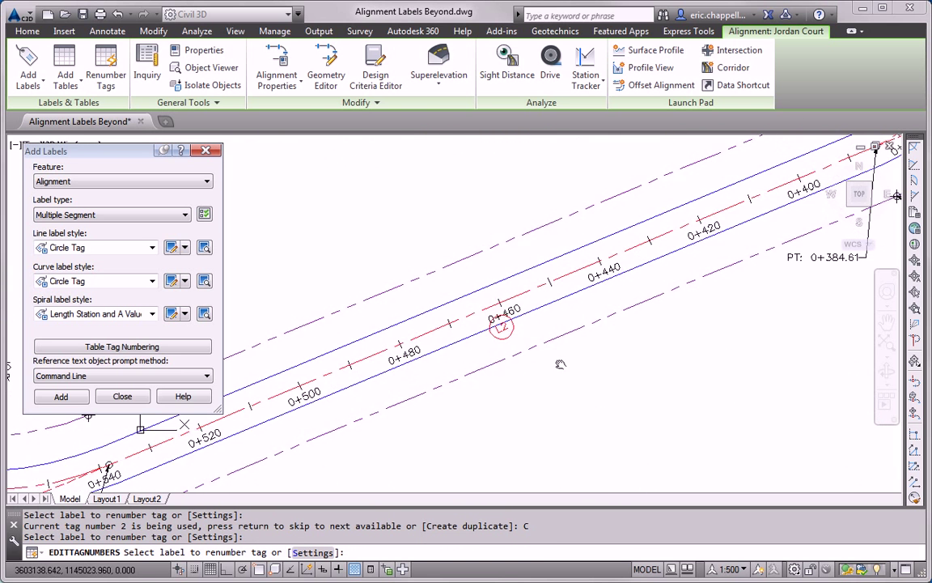
{"action": "left_click", "coordinate": [508, 333]}
{"action": "type", "text": "Curren"}
{"action": "key", "text": "Return"}
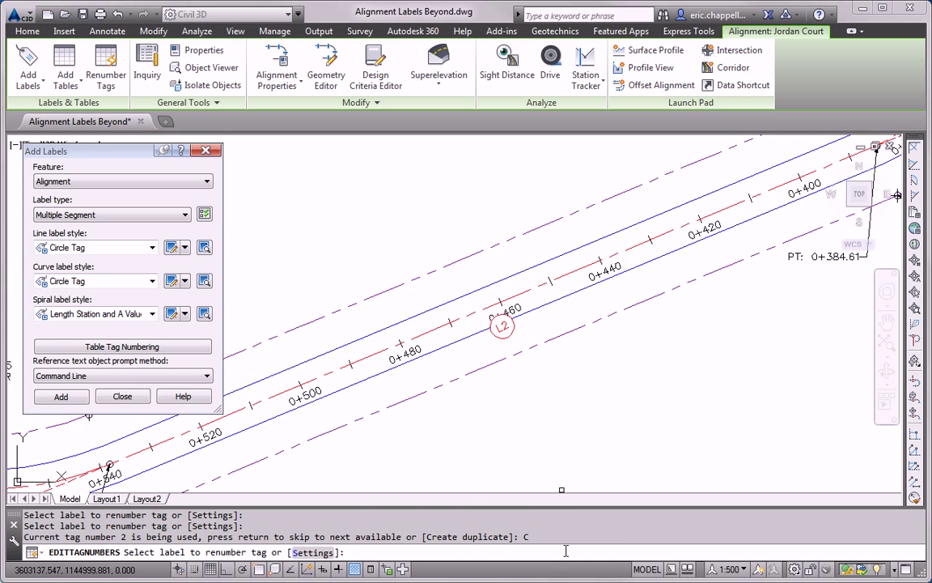
{"action": "middle_click_drag", "start_coordinate": [427, 432], "coordinate": [735, 291]}
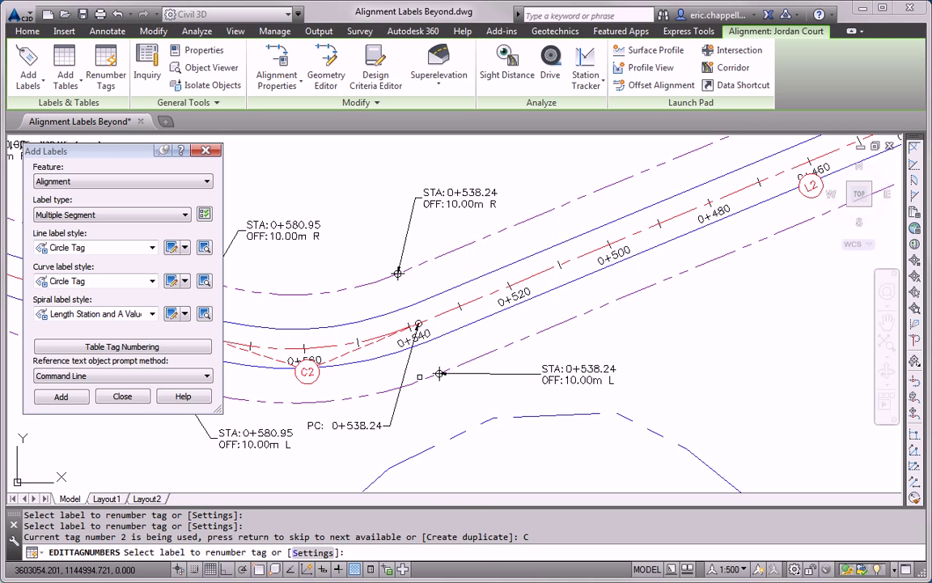
{"action": "left_click", "coordinate": [314, 380]}
Step: Renumber the last Jordan Court line tag, by the Logan Court junction, as L3, creating a duplicate number
{"action": "scroll", "coordinate": [384, 419], "scroll_direction": "down", "scroll_amount": 2}
{"action": "middle_click_drag", "start_coordinate": [353, 416], "coordinate": [682, 433]}
{"action": "middle_click_drag", "start_coordinate": [320, 350], "coordinate": [500, 403]}
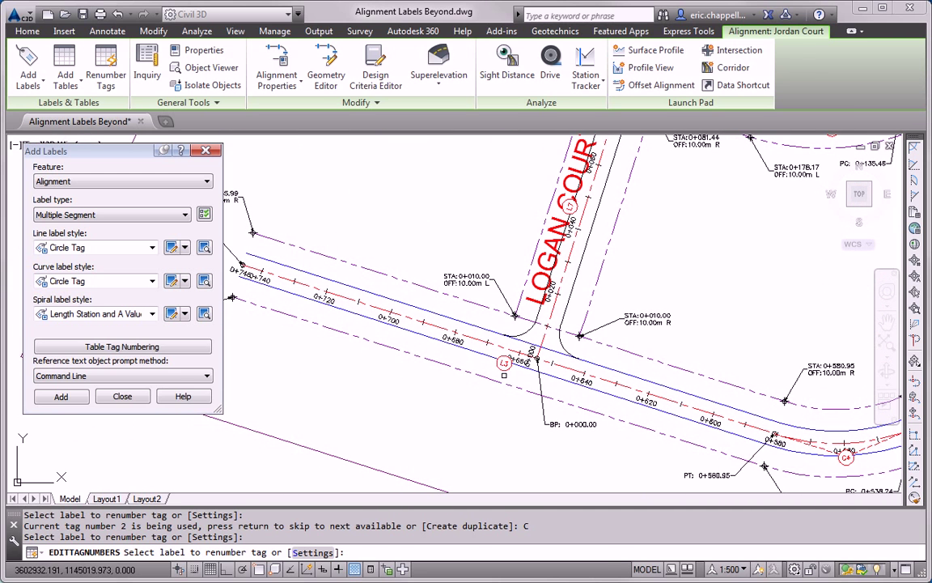
{"action": "left_click", "coordinate": [504, 370]}
{"action": "left_click", "coordinate": [557, 552]}
Step: Renumber the first Madison Lane line tag, between stations 0+060 and 0+080, as L4
{"action": "middle_click_drag", "start_coordinate": [422, 367], "coordinate": [664, 449]}
{"action": "scroll", "coordinate": [561, 415], "scroll_direction": "down", "scroll_amount": 2}
{"action": "middle_click_drag", "start_coordinate": [684, 373], "coordinate": [331, 408]}
{"action": "middle_click_drag", "start_coordinate": [710, 295], "coordinate": [596, 361]}
{"action": "scroll", "coordinate": [593, 327], "scroll_direction": "up", "scroll_amount": 4}
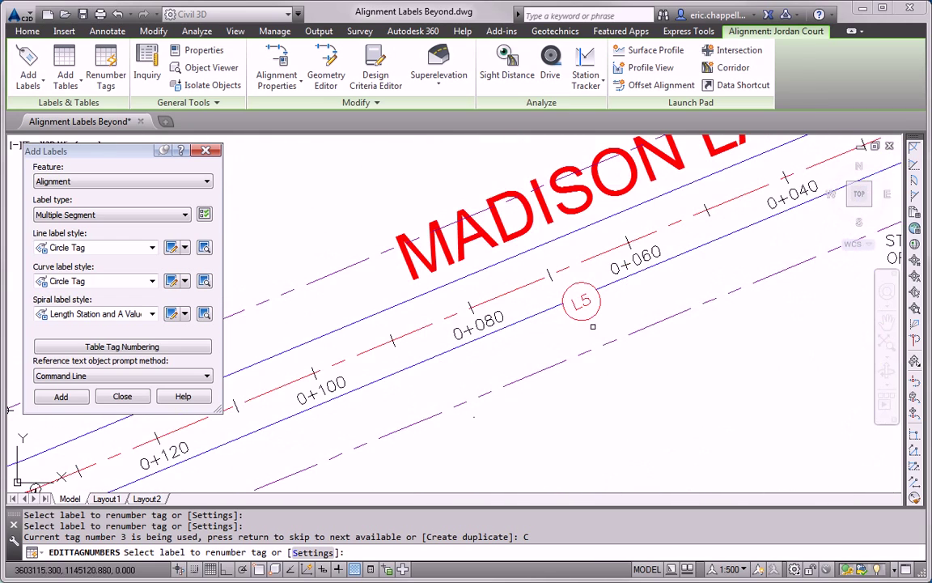
{"action": "left_click", "coordinate": [590, 317]}
Step: Number the Madison Lane curve tag near station 0+160 as C5, creating a duplicate
{"action": "middle_click_drag", "start_coordinate": [486, 386], "coordinate": [735, 290]}
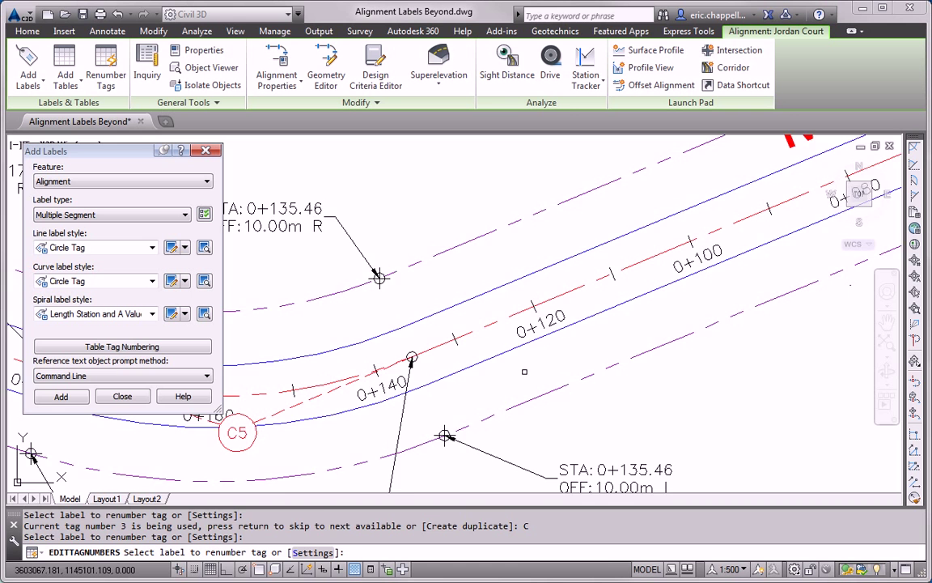
{"action": "middle_click_drag", "start_coordinate": [269, 451], "coordinate": [547, 392]}
{"action": "left_click", "coordinate": [529, 388]}
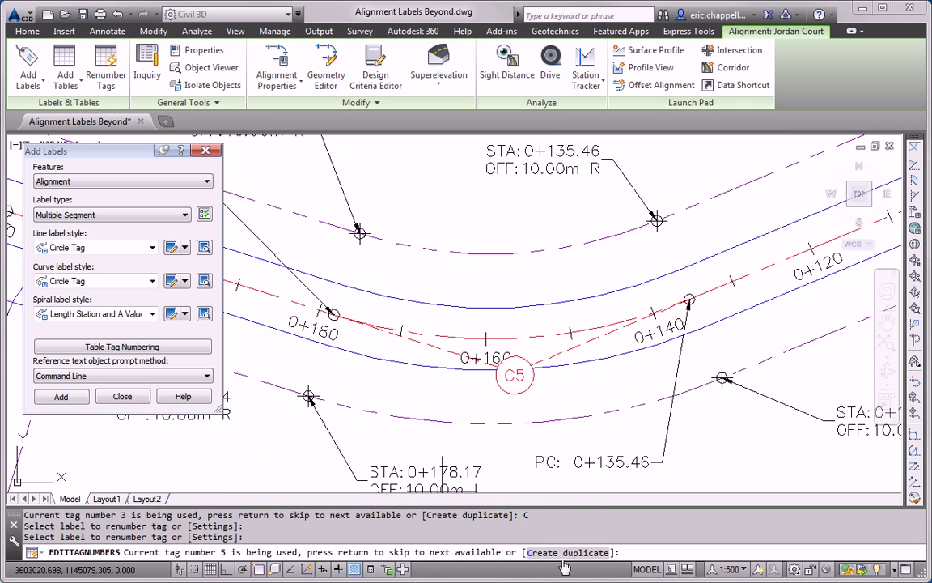
{"action": "type", "text": "C"}
{"action": "key", "text": "Return"}
Step: Renumber the last Madison Lane line tag as L5 and the Logan Court line tag as L6, and end the renumbering
{"action": "scroll", "coordinate": [573, 428], "scroll_direction": "down", "scroll_amount": 2}
{"action": "scroll", "coordinate": [573, 428], "scroll_direction": "down", "scroll_amount": 2}
{"action": "middle_click_drag", "start_coordinate": [423, 394], "coordinate": [618, 436]}
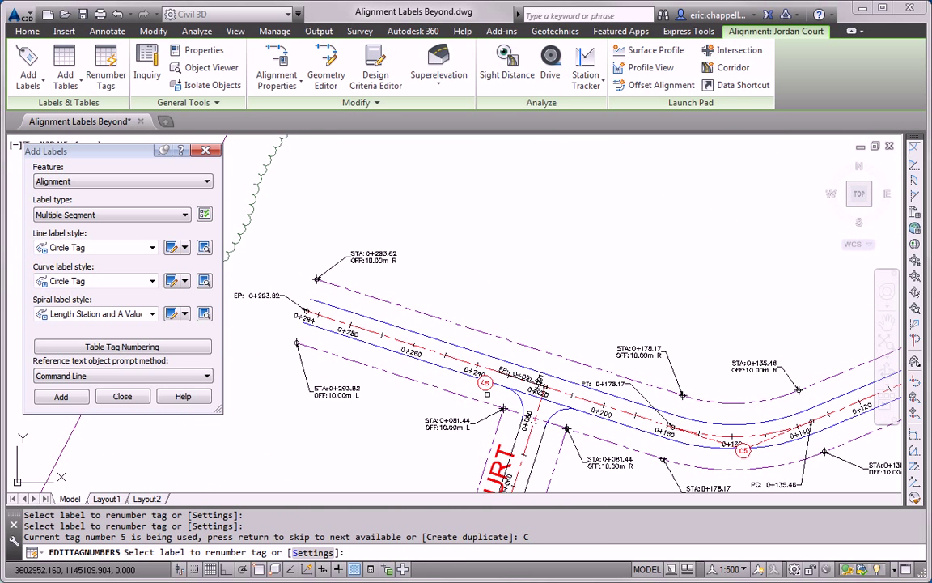
{"action": "left_click", "coordinate": [484, 389]}
{"action": "scroll", "coordinate": [494, 374], "scroll_direction": "up", "scroll_amount": 5}
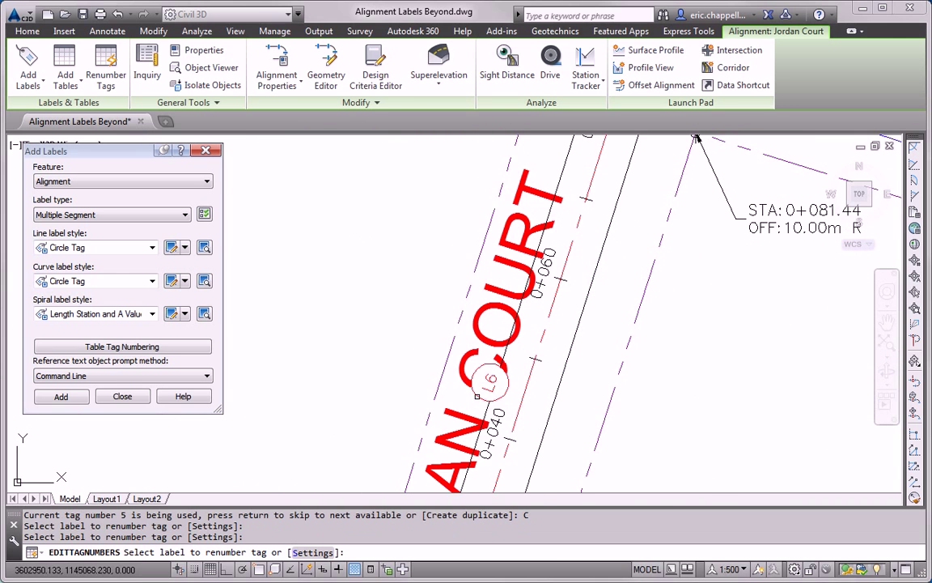
{"action": "scroll", "coordinate": [477, 396], "scroll_direction": "down", "scroll_amount": 6}
{"action": "scroll", "coordinate": [475, 413], "scroll_direction": "up", "scroll_amount": 1}
{"action": "scroll", "coordinate": [475, 416], "scroll_direction": "down", "scroll_amount": 4}
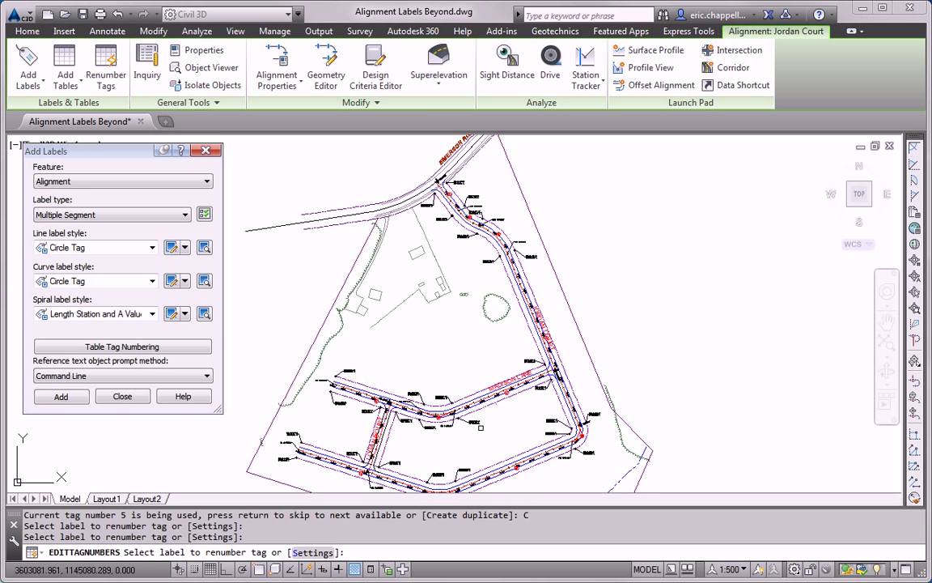
{"action": "scroll", "coordinate": [546, 412], "scroll_direction": "up", "scroll_amount": 2}
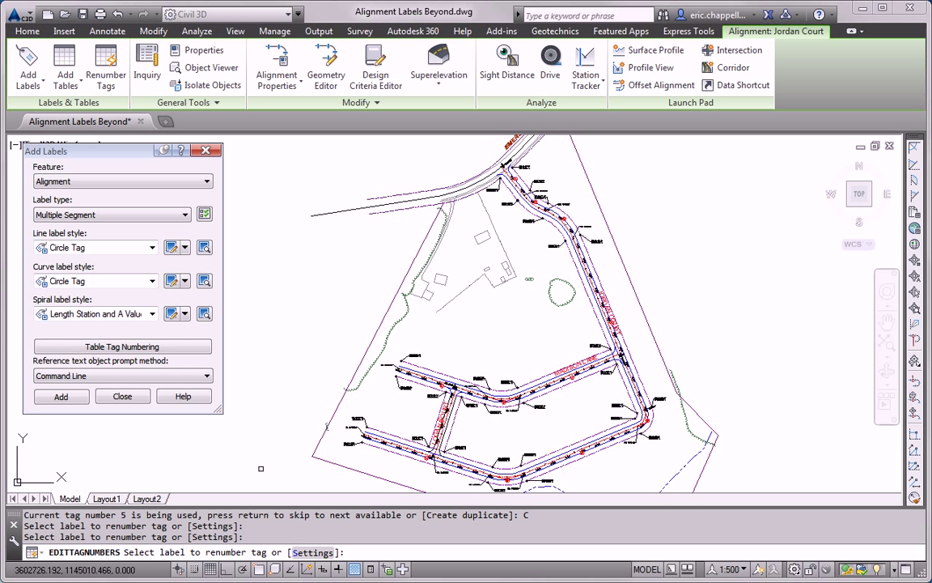
{"action": "key", "text": "Escape"}
{"action": "key", "text": "Escape"}
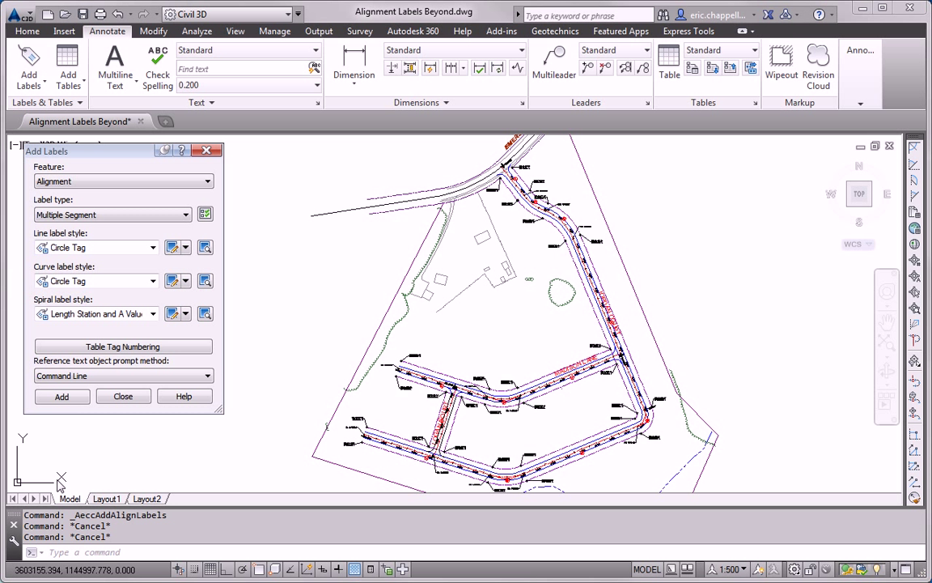
Step: Close the label settings and start adding an alignment segment table
{"action": "left_click", "coordinate": [123, 397]}
{"action": "left_click", "coordinate": [71, 88]}
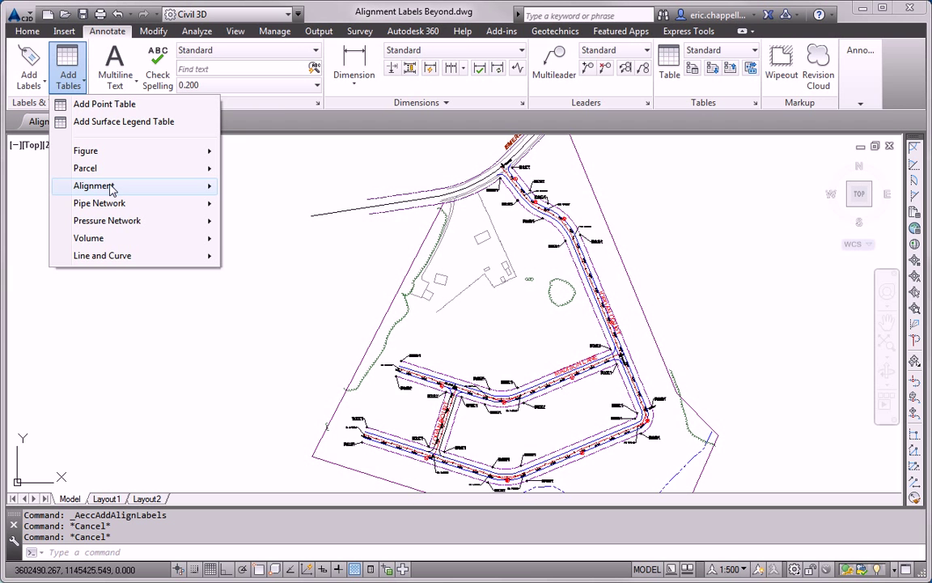
{"action": "mouse_move", "coordinate": [104, 186]}
{"action": "left_click", "coordinate": [277, 241]}
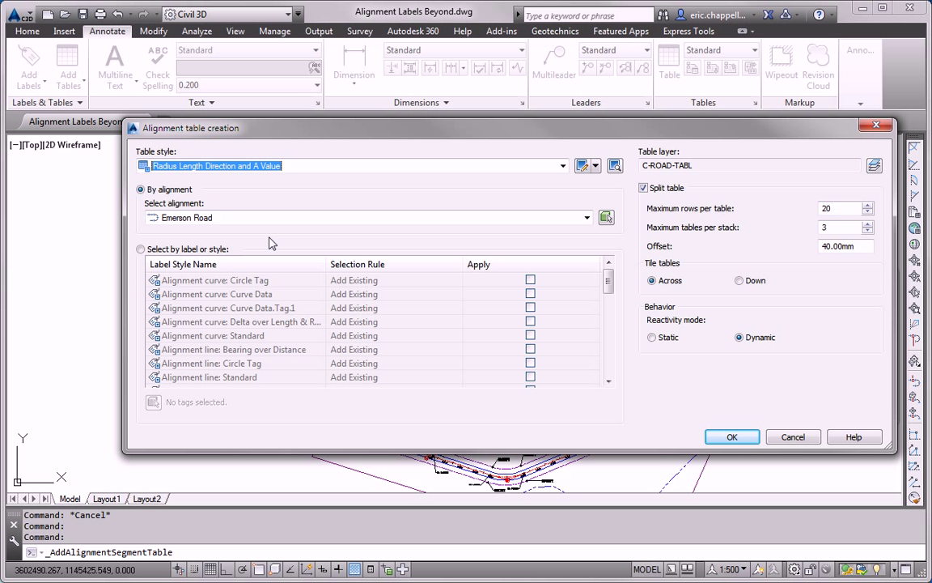
Step: Create the table by label style from the alignment curve and line Circle Tag labels, placing it in the empty area east of Jordan Court
{"action": "left_click", "coordinate": [140, 250]}
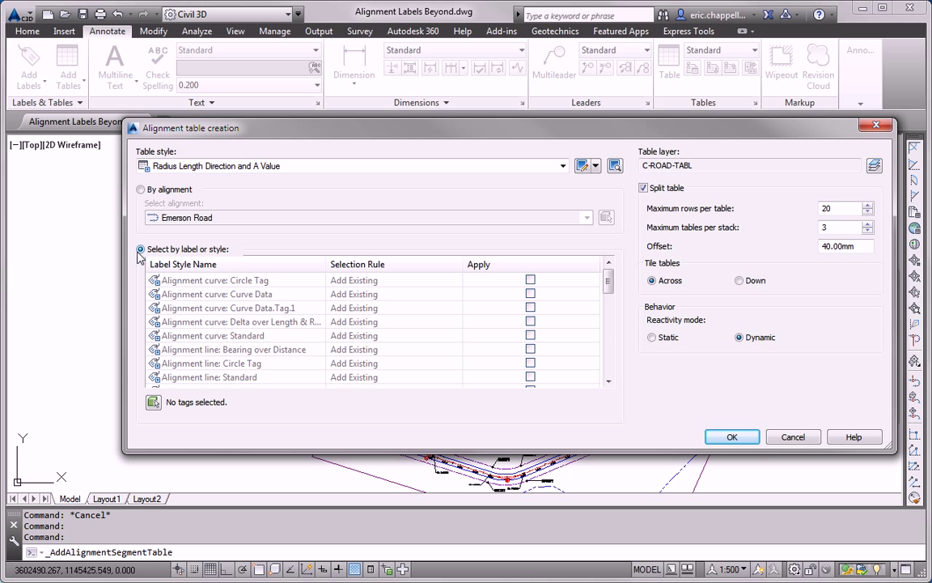
{"action": "left_click", "coordinate": [530, 280]}
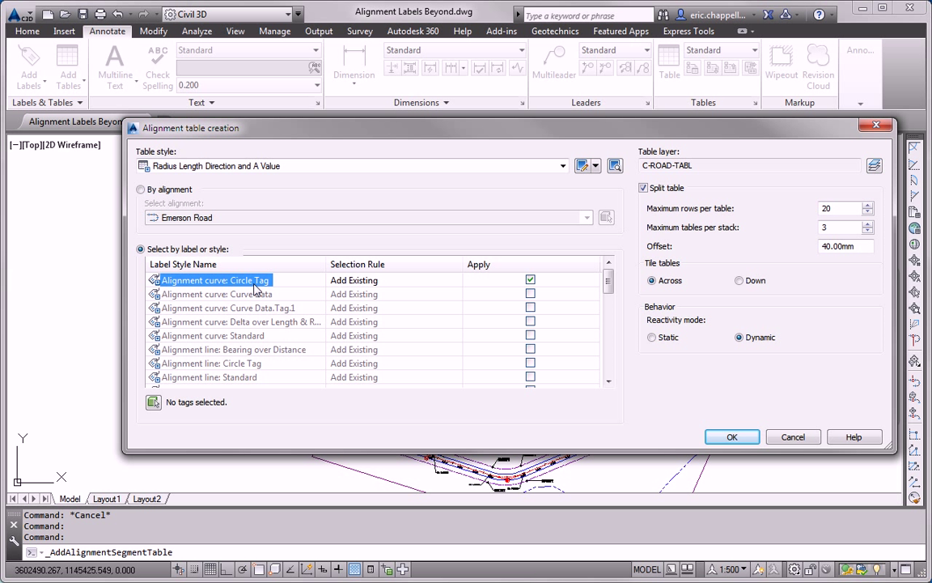
{"action": "left_click_drag", "start_coordinate": [608, 283], "coordinate": [608, 292]}
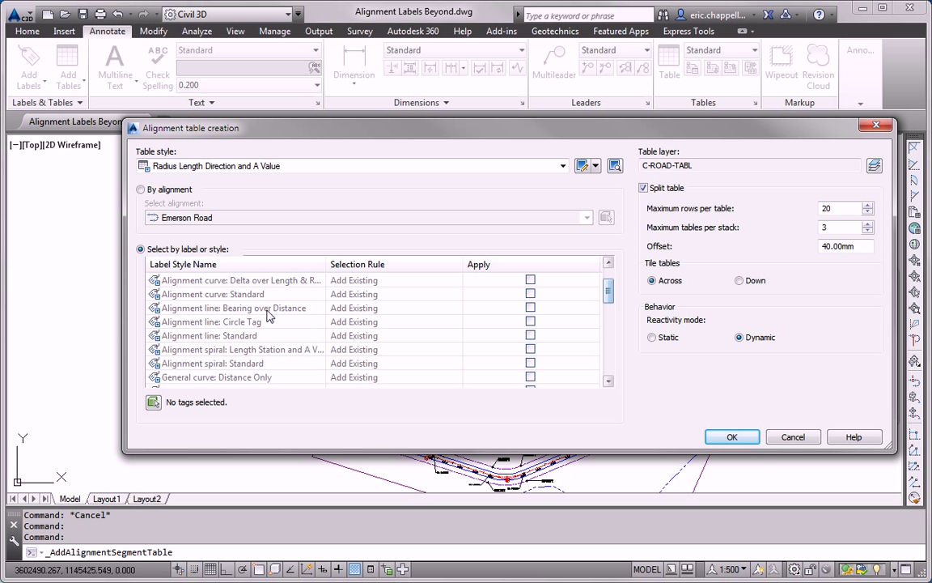
{"action": "left_click", "coordinate": [530, 321]}
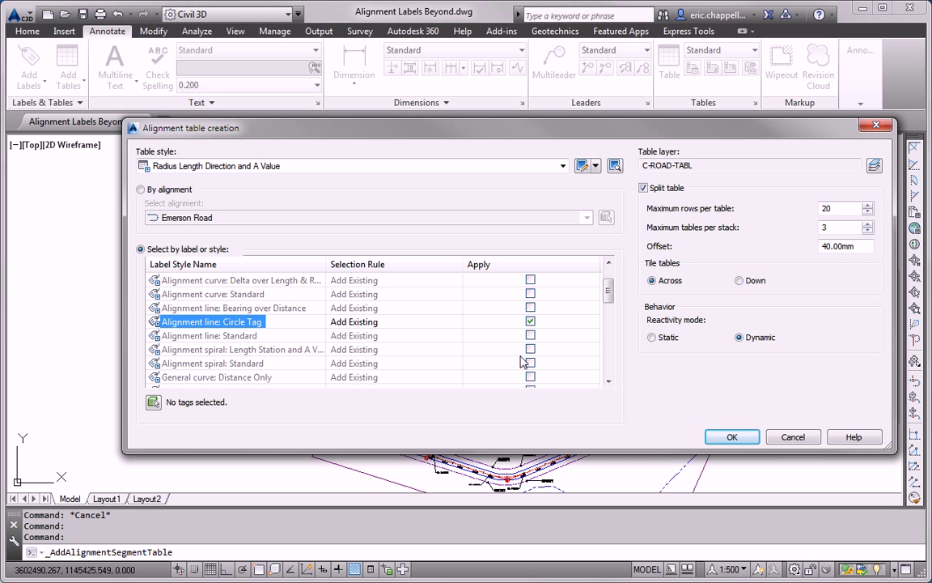
{"action": "left_click", "coordinate": [730, 437]}
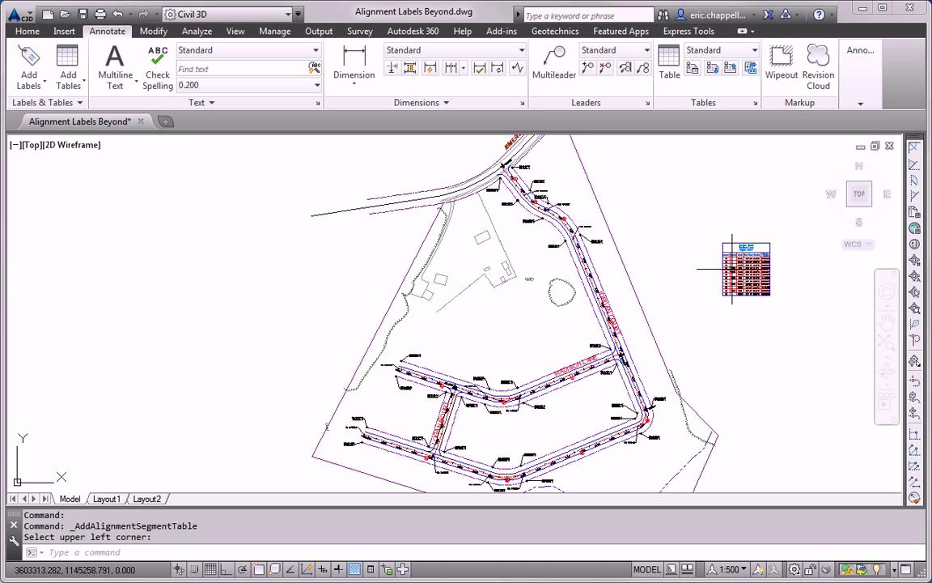
{"action": "scroll", "coordinate": [567, 267], "scroll_direction": "up", "scroll_amount": 5}
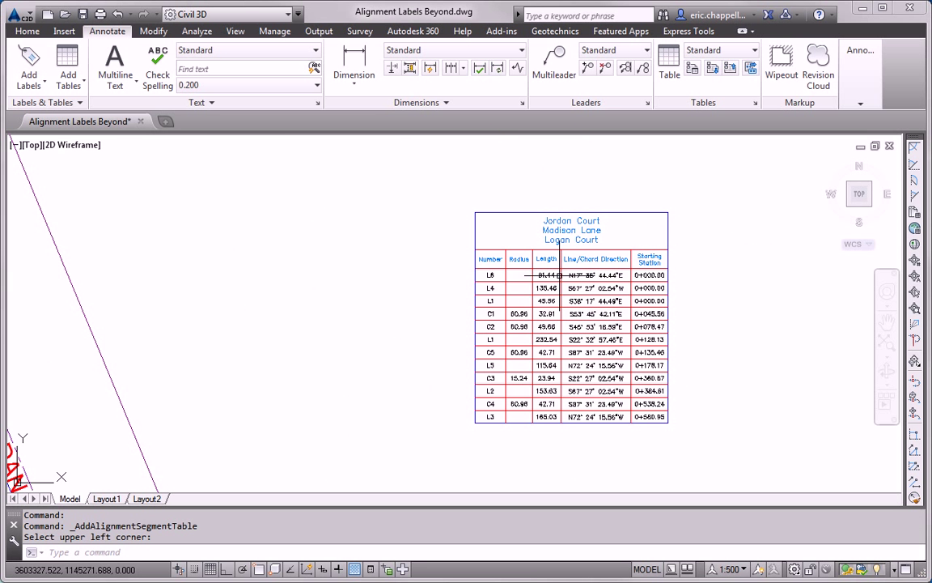
{"action": "scroll", "coordinate": [533, 311], "scroll_direction": "up", "scroll_amount": 2}
{"action": "scroll", "coordinate": [618, 358], "scroll_direction": "down", "scroll_amount": 4}
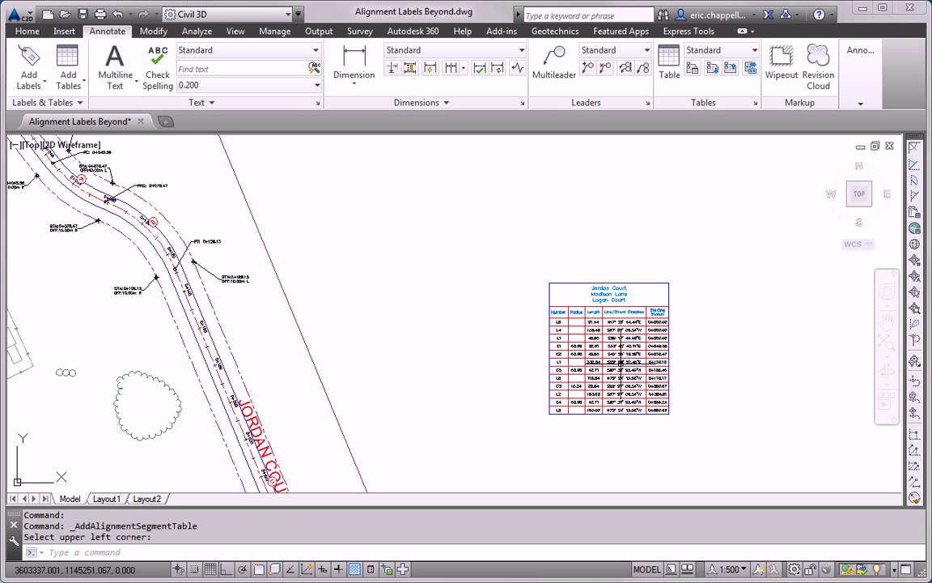
{"action": "scroll", "coordinate": [618, 358], "scroll_direction": "down", "scroll_amount": 5}
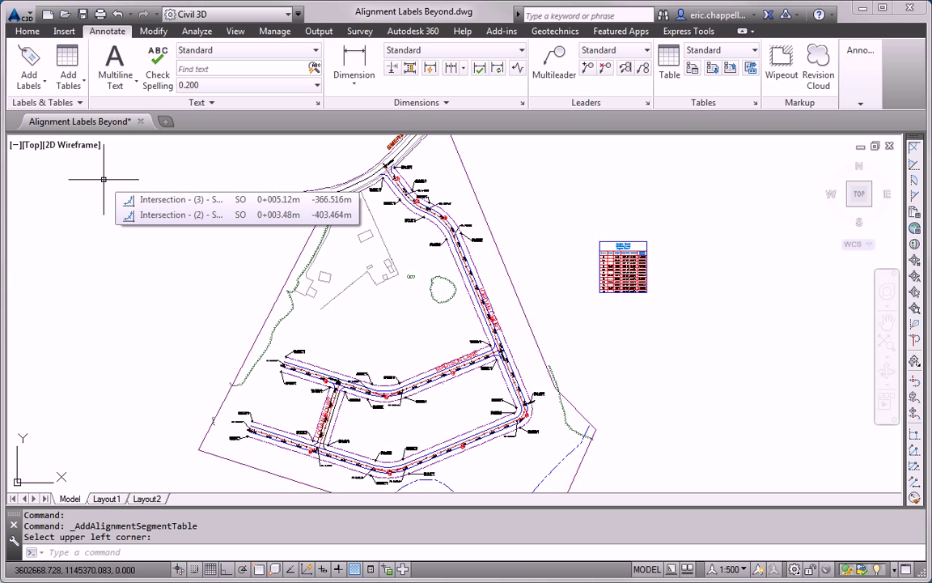
Step: Start a second alignment segment table and choose to pick its labels individually in the drawing
{"action": "left_click", "coordinate": [75, 71]}
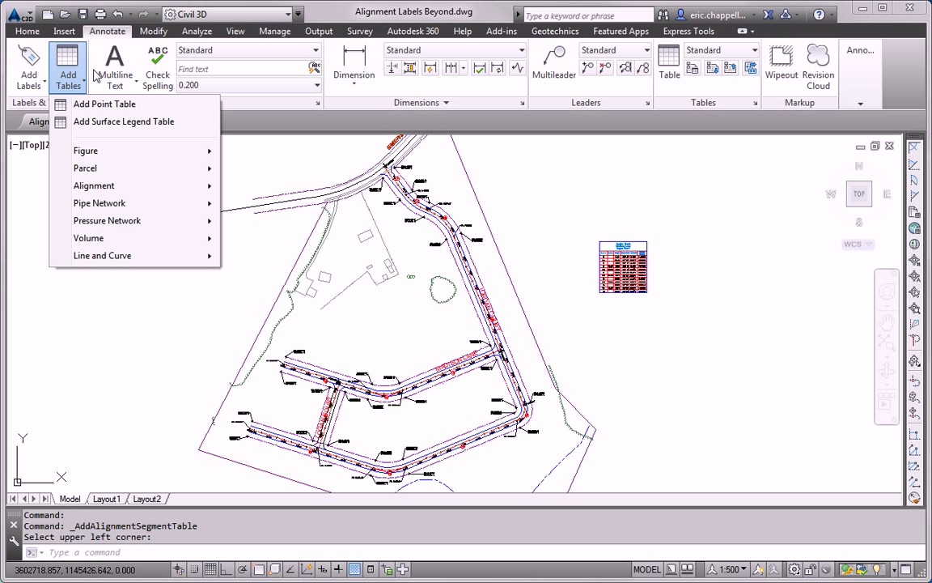
{"action": "mouse_move", "coordinate": [120, 191]}
{"action": "left_click", "coordinate": [245, 239]}
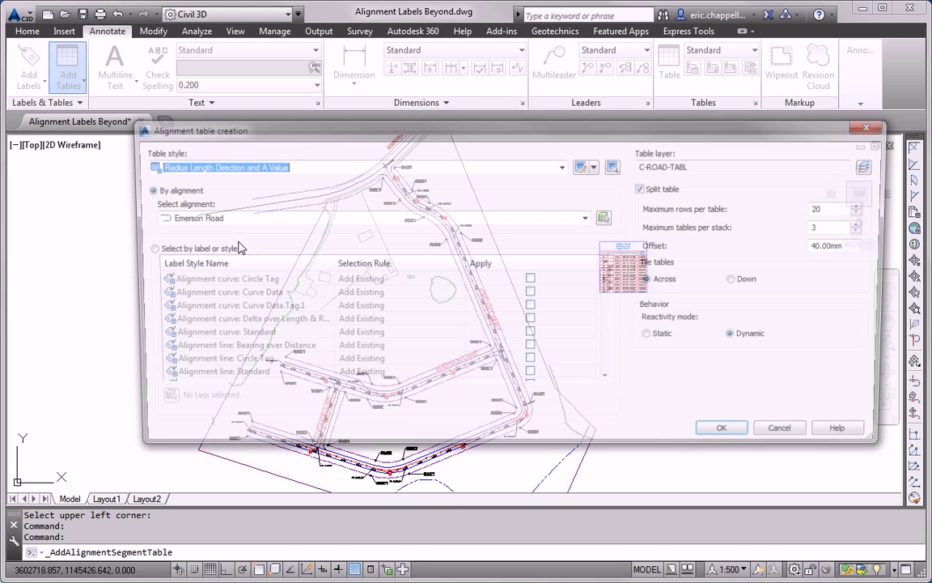
{"action": "left_click", "coordinate": [141, 250]}
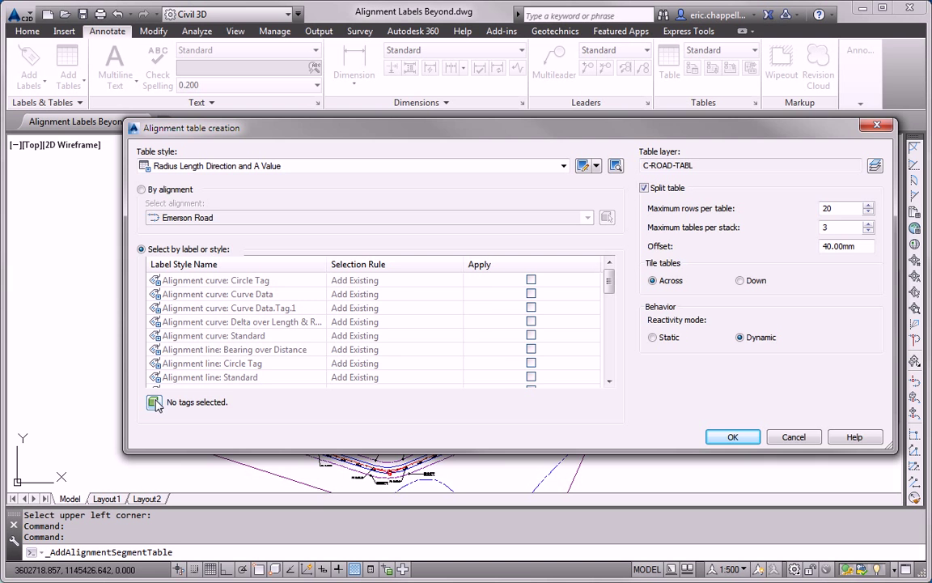
{"action": "left_click", "coordinate": [154, 403]}
Step: Select the Jordan Court tags L1, C1 and C2 and the tag near station 0+240 for the segment table
{"action": "scroll", "coordinate": [416, 185], "scroll_direction": "up", "scroll_amount": 5}
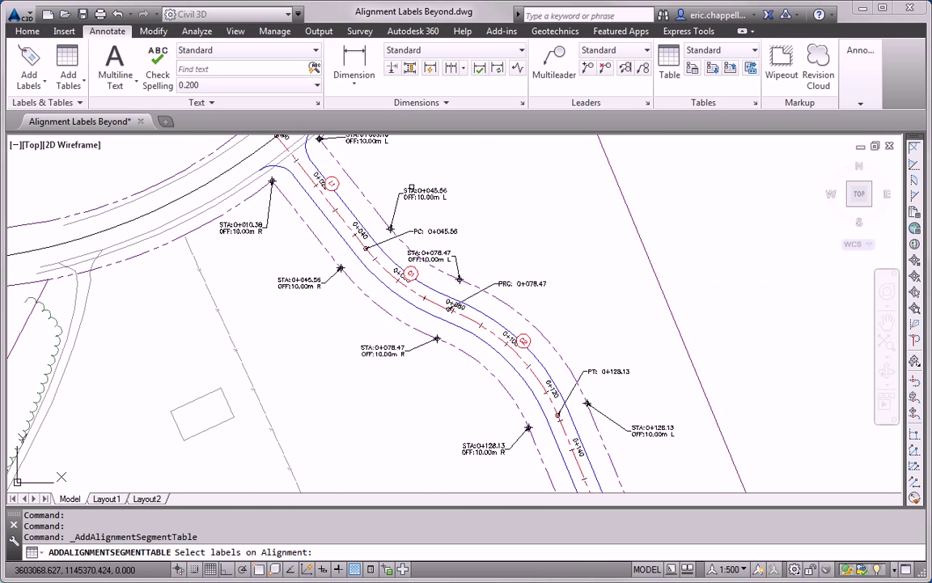
{"action": "left_click", "coordinate": [338, 185]}
{"action": "left_click", "coordinate": [416, 271]}
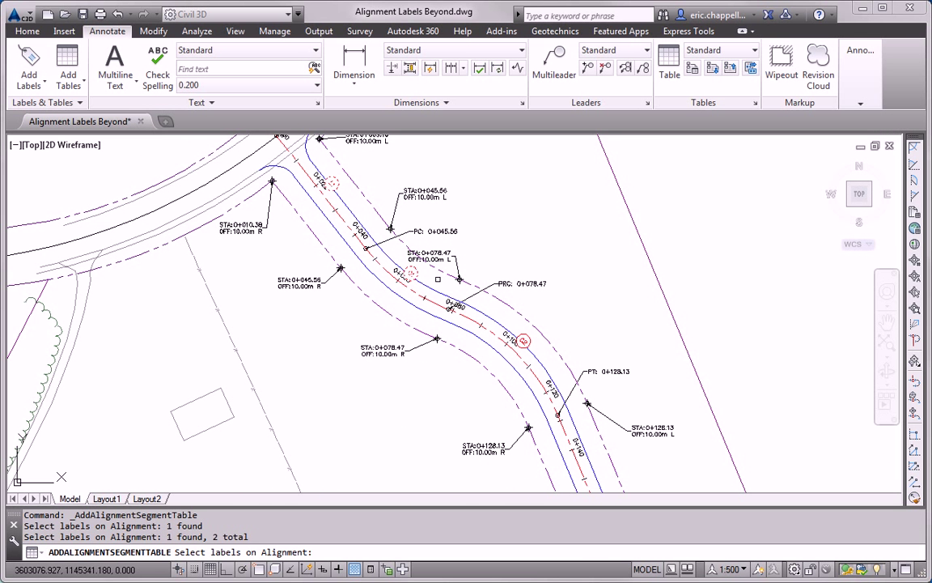
{"action": "left_click", "coordinate": [525, 337]}
{"action": "middle_click_drag", "start_coordinate": [531, 400], "coordinate": [414, 133]}
{"action": "mouse_move", "coordinate": [569, 382]}
{"action": "middle_mouse_down"}
{"action": "mouse_move", "coordinate": [483, 149]}
{"action": "mouse_move", "coordinate": [502, 405]}
{"action": "middle_mouse_up"}
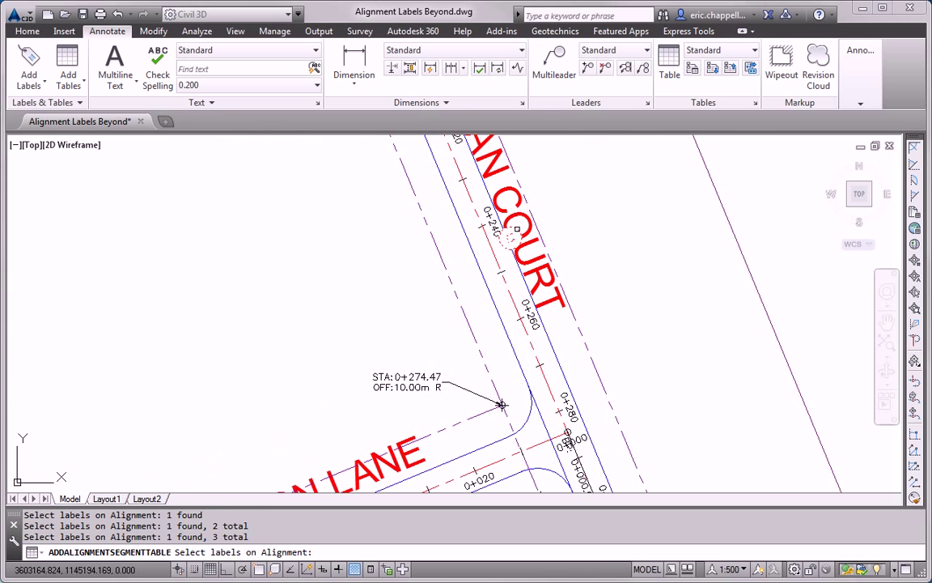
{"action": "scroll", "coordinate": [502, 405], "scroll_direction": "down", "scroll_amount": 3}
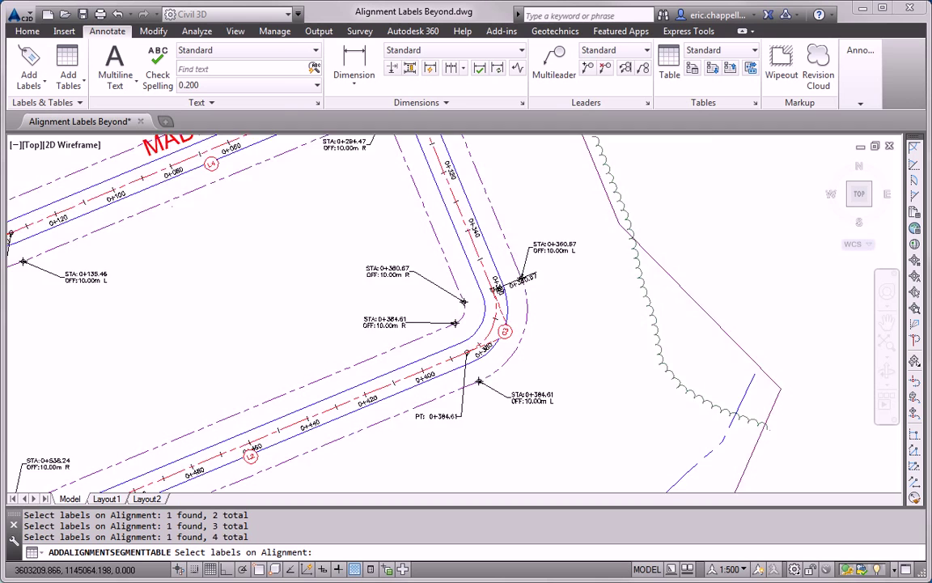
Step: Add the remaining Jordan Court tags C3, L2, C4 and L3 to the table's label selection
{"action": "scroll", "coordinate": [507, 346], "scroll_direction": "up", "scroll_amount": 4}
{"action": "middle_click_drag", "start_coordinate": [134, 467], "coordinate": [438, 312]}
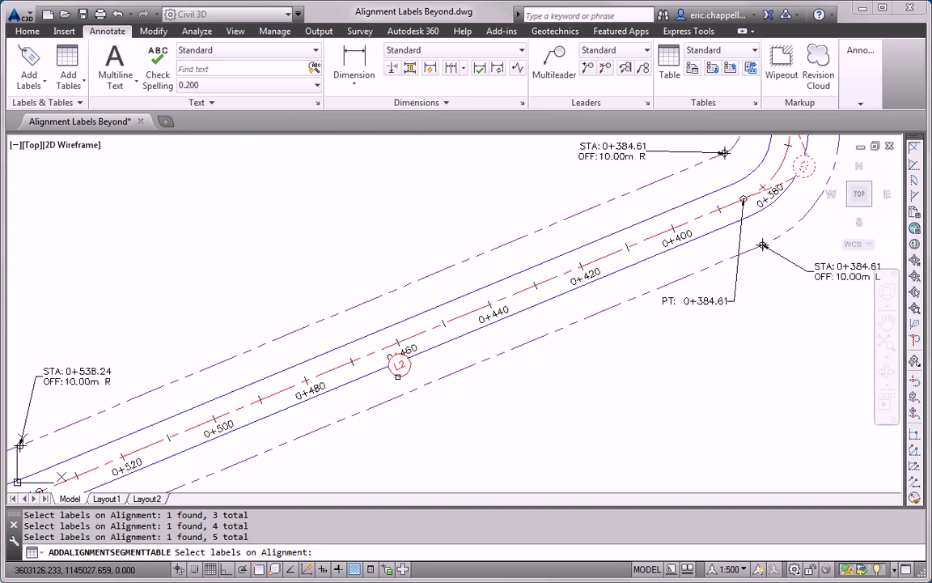
{"action": "scroll", "coordinate": [433, 361], "scroll_direction": "down", "scroll_amount": 3}
{"action": "scroll", "coordinate": [421, 370], "scroll_direction": "up", "scroll_amount": 4}
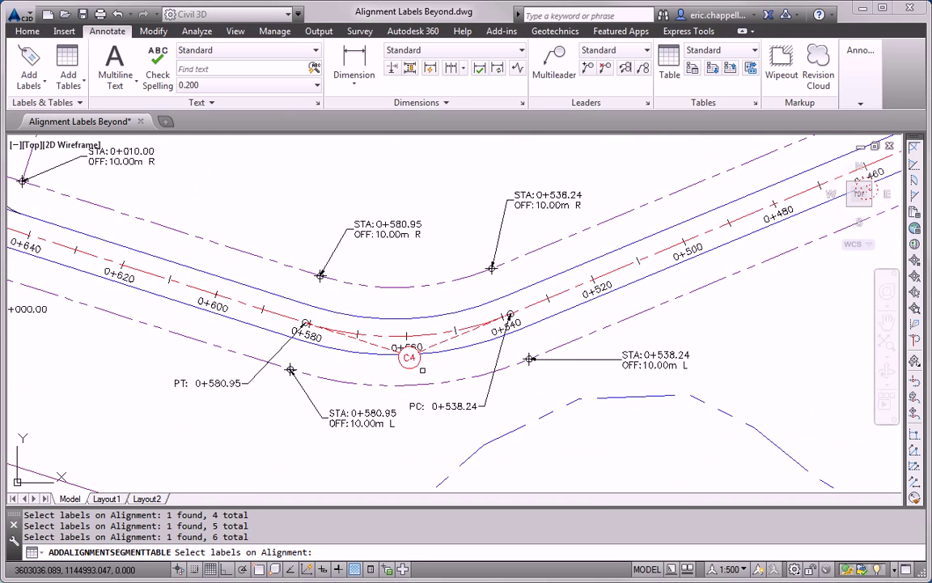
{"action": "middle_click_drag", "start_coordinate": [237, 296], "coordinate": [709, 403]}
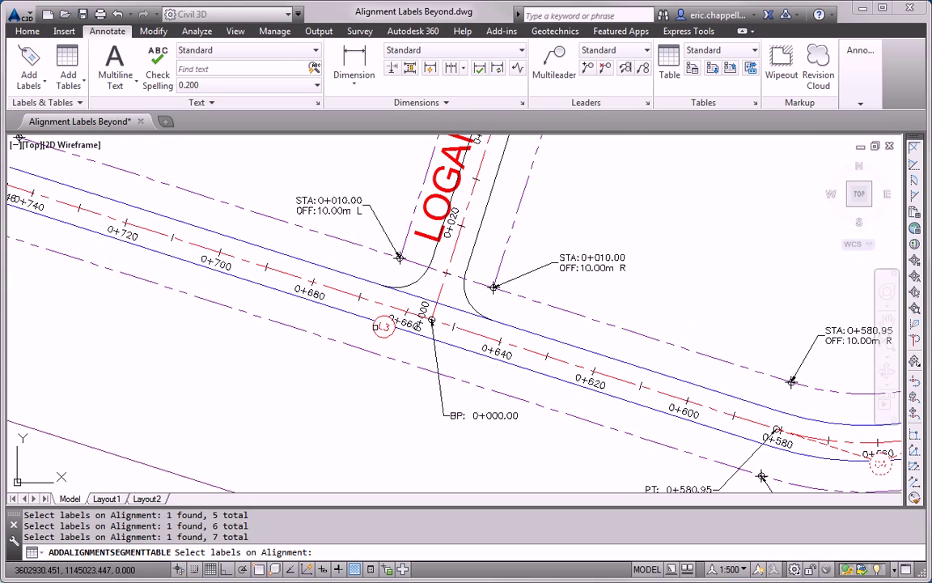
{"action": "scroll", "coordinate": [372, 328], "scroll_direction": "down", "scroll_amount": 3}
{"action": "scroll", "coordinate": [311, 299], "scroll_direction": "down", "scroll_amount": 4}
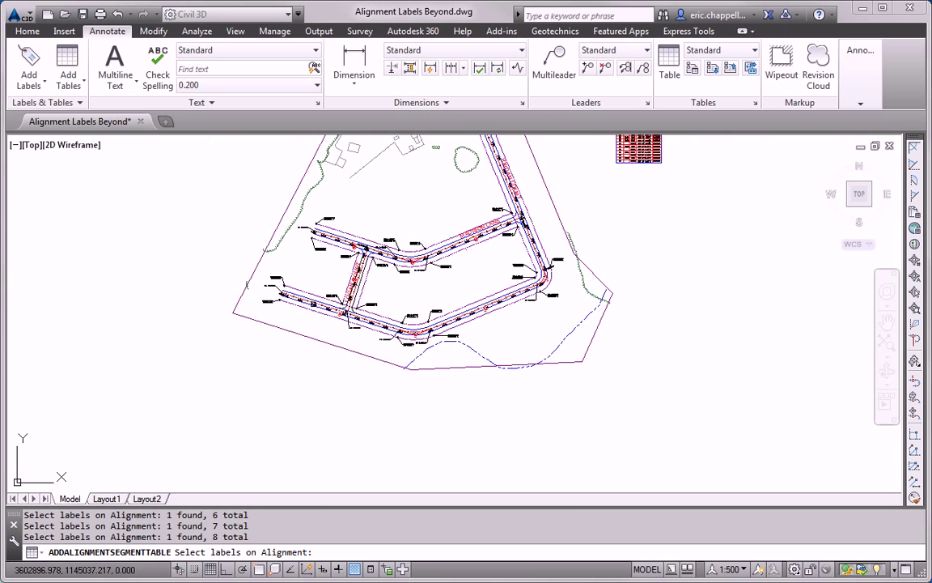
Step: Finish the label selection and place the Jordan Court segment table directly below the first table
{"action": "key", "text": "Return"}
{"action": "left_click", "coordinate": [730, 436]}
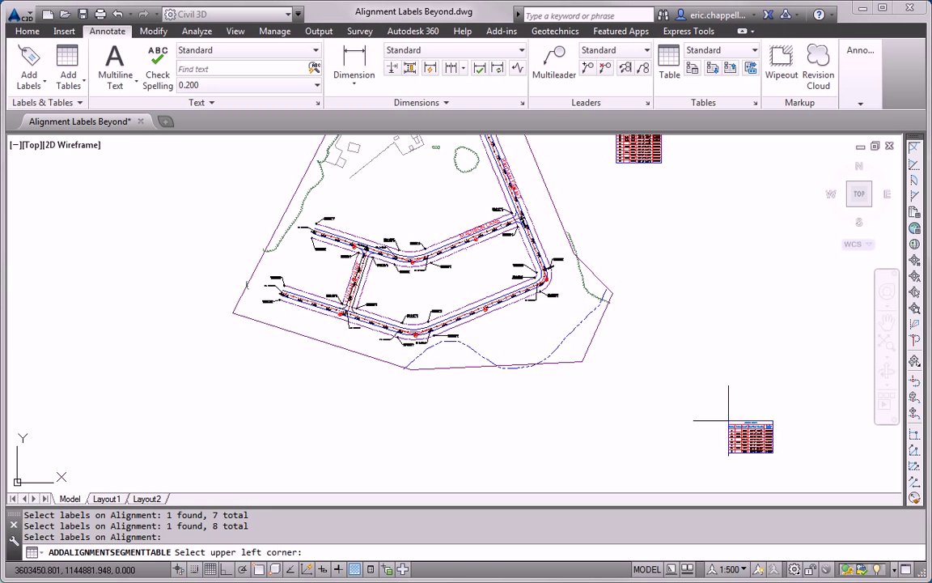
{"action": "left_click", "coordinate": [616, 178]}
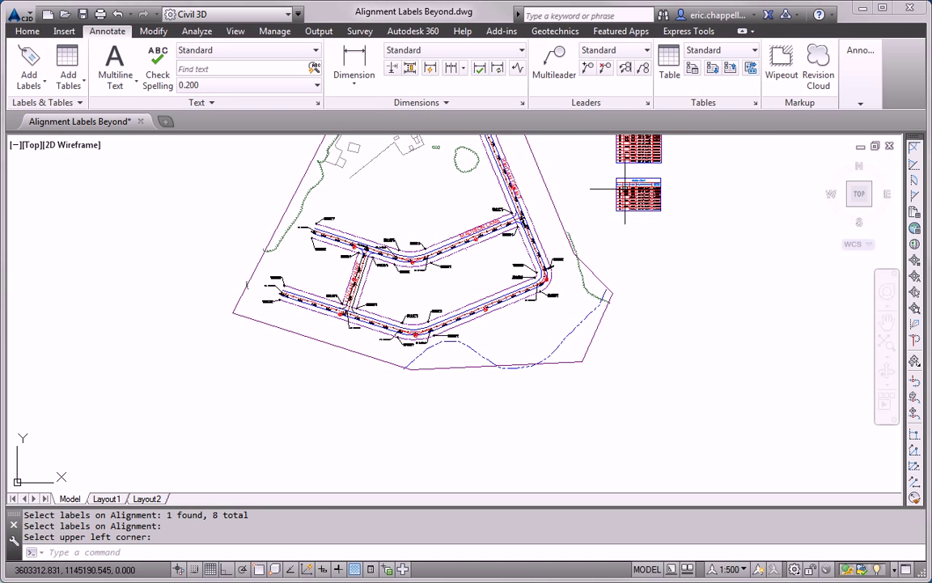
{"action": "scroll", "coordinate": [640, 231], "scroll_direction": "up", "scroll_amount": 5}
{"action": "scroll", "coordinate": [632, 237], "scroll_direction": "down", "scroll_amount": 5}
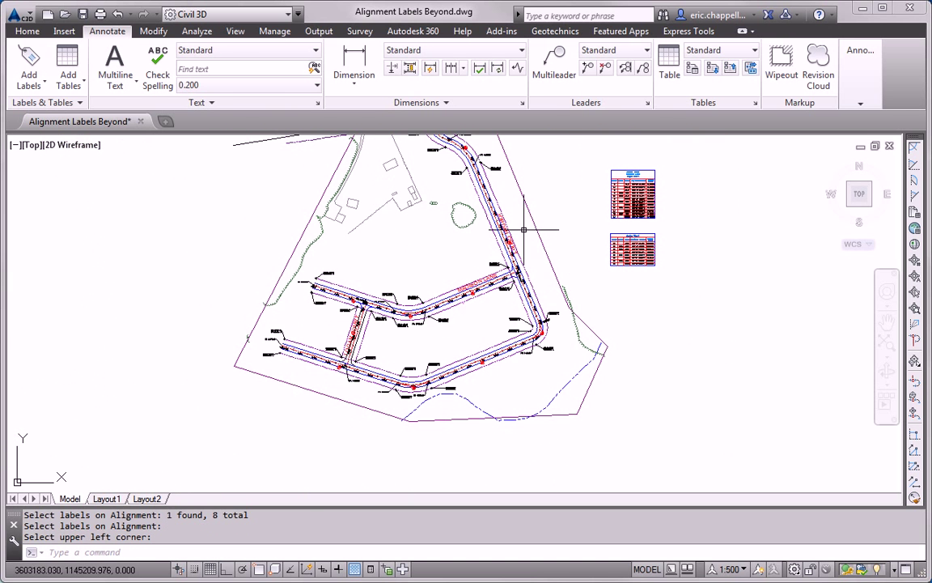
{"action": "key", "text": "Escape"}
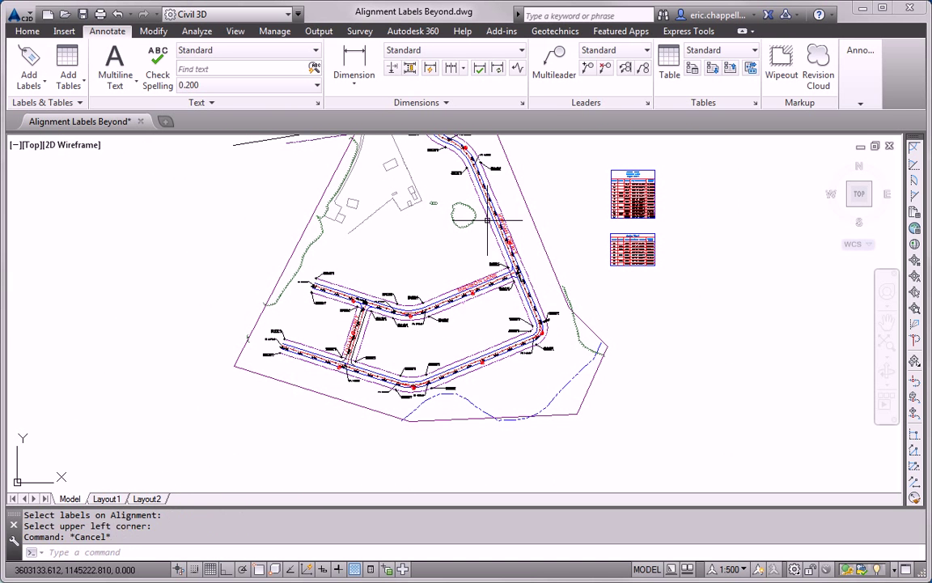
Step: Start a third alignment segment table and choose to pick its labels individually in the drawing
{"action": "left_click", "coordinate": [35, 87]}
{"action": "left_click", "coordinate": [72, 85]}
{"action": "left_click", "coordinate": [71, 84]}
{"action": "mouse_move", "coordinate": [118, 188]}
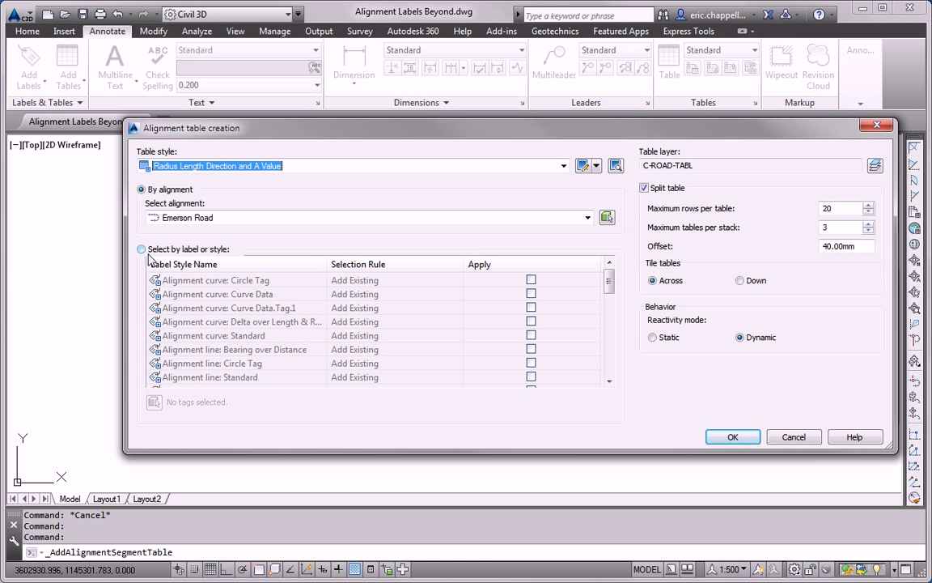
{"action": "left_click", "coordinate": [141, 249]}
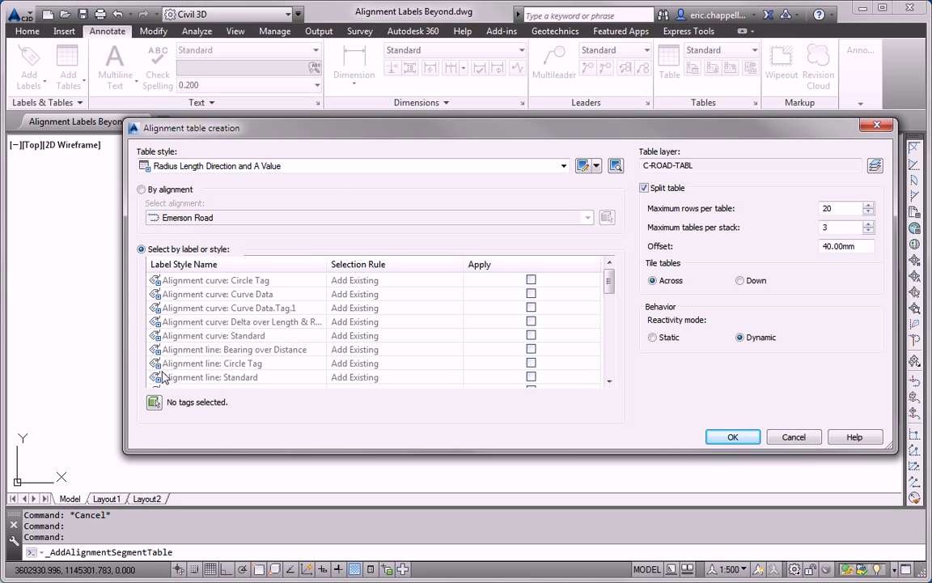
{"action": "left_click", "coordinate": [155, 403]}
{"action": "scroll", "coordinate": [491, 283], "scroll_direction": "up", "scroll_amount": 6}
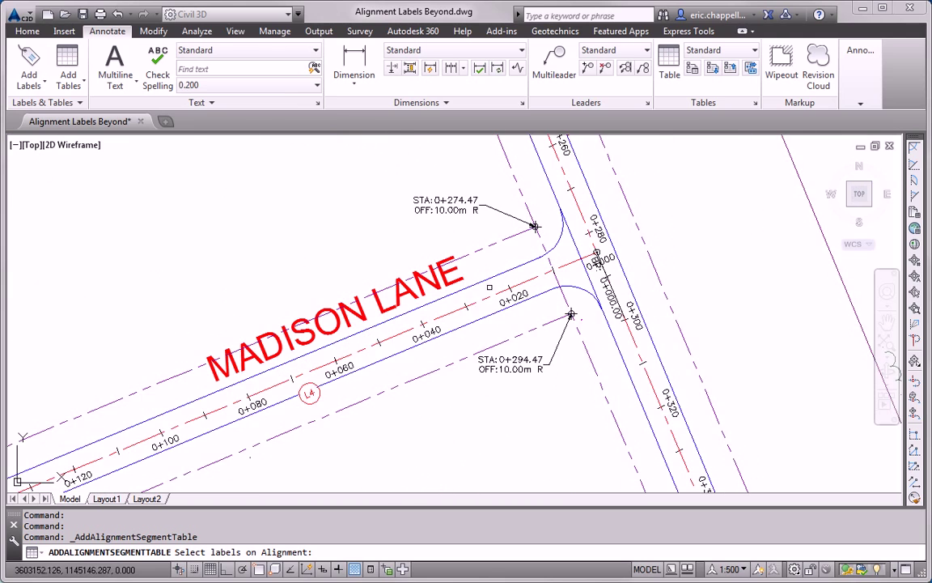
Step: Select the L4 tag, the curve tag and the last line tag on Madison Lane, and place their table below the Jordan Court table
{"action": "left_click", "coordinate": [309, 383]}
{"action": "scroll", "coordinate": [309, 382], "scroll_direction": "down", "scroll_amount": 8}
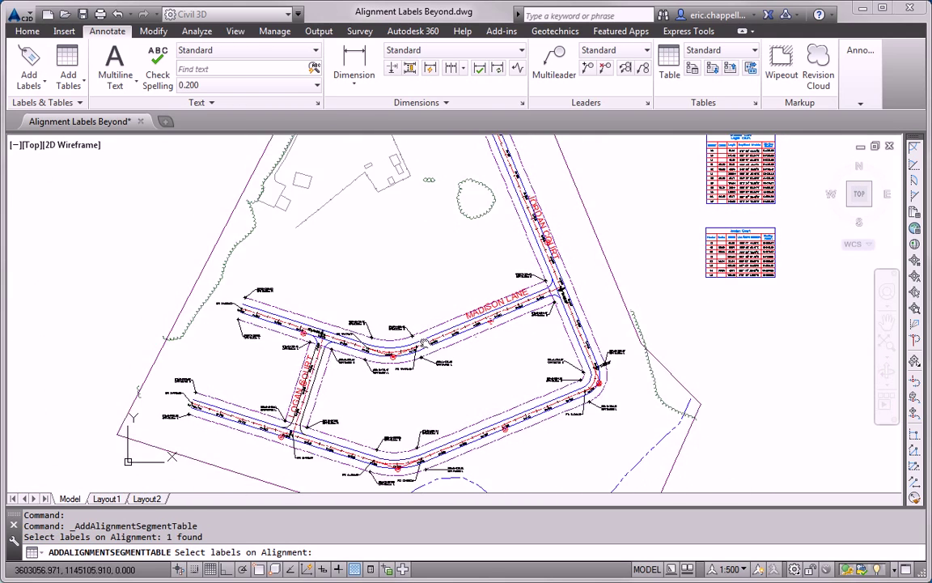
{"action": "scroll", "coordinate": [394, 362], "scroll_direction": "up", "scroll_amount": 8}
{"action": "left_click", "coordinate": [372, 346]}
{"action": "scroll", "coordinate": [372, 347], "scroll_direction": "down", "scroll_amount": 8}
{"action": "scroll", "coordinate": [240, 320], "scroll_direction": "up", "scroll_amount": 8}
{"action": "left_click", "coordinate": [239, 318]}
{"action": "key", "text": "Return"}
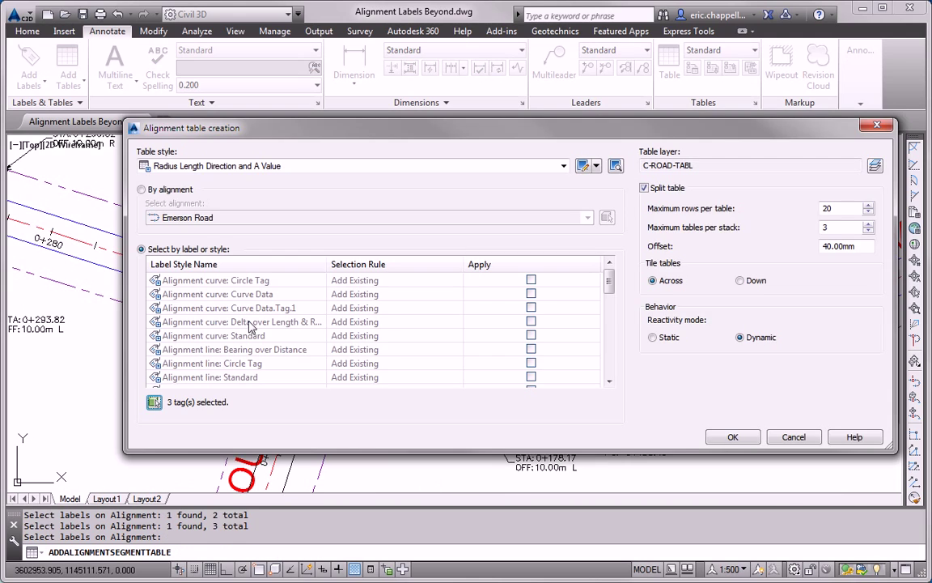
{"action": "left_click", "coordinate": [733, 437]}
{"action": "scroll", "coordinate": [688, 306], "scroll_direction": "down", "scroll_amount": 5}
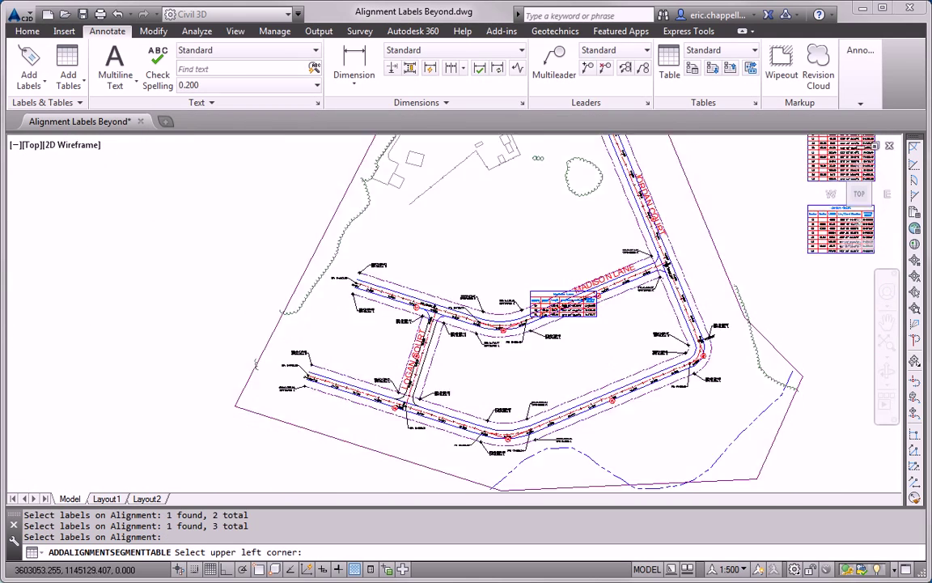
{"action": "left_click", "coordinate": [703, 282]}
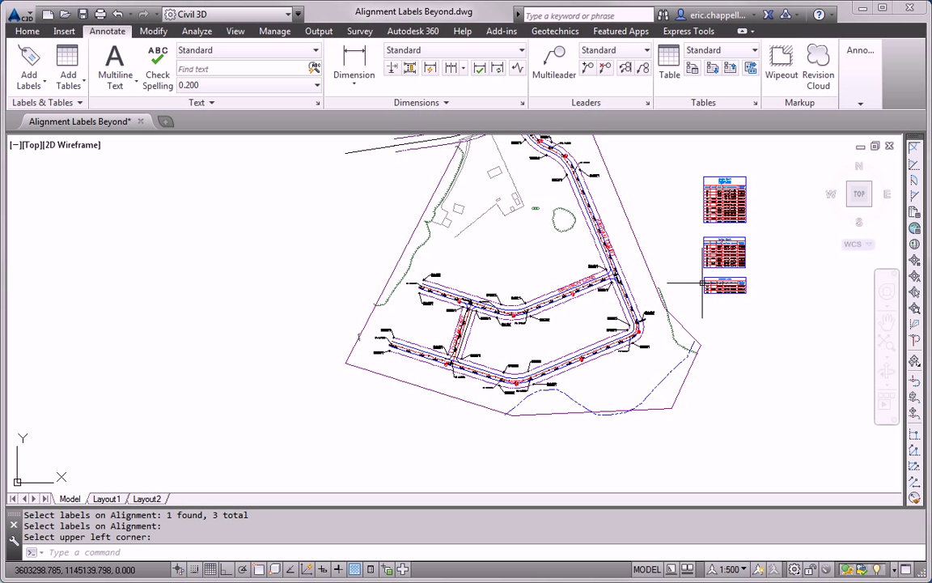
Step: Start a fourth alignment segment table and pick the Logan Court L6 tag as its only label
{"action": "left_click", "coordinate": [68, 77]}
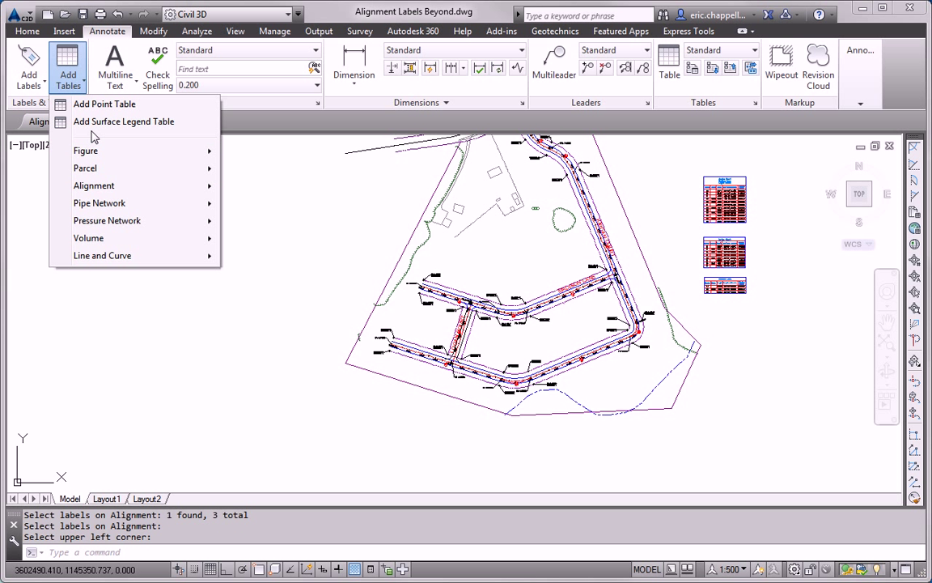
{"action": "mouse_move", "coordinate": [113, 188]}
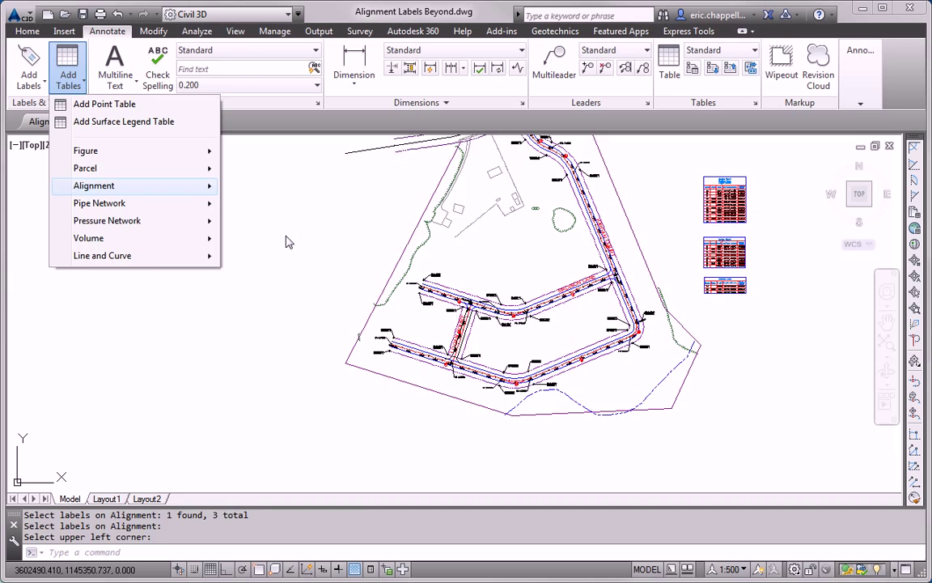
{"action": "left_click", "coordinate": [285, 239]}
{"action": "left_click", "coordinate": [165, 251]}
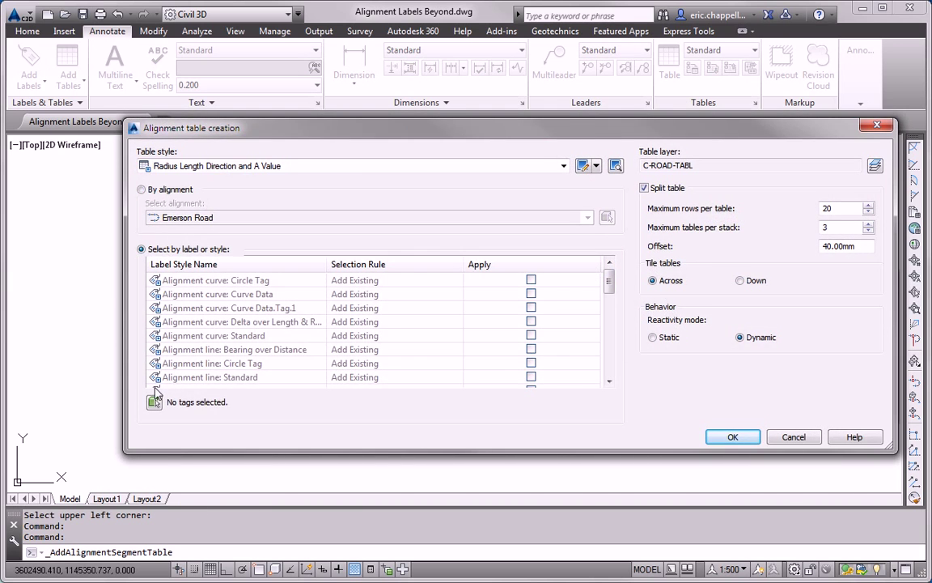
{"action": "left_click", "coordinate": [154, 401]}
{"action": "scroll", "coordinate": [436, 338], "scroll_direction": "up", "scroll_amount": 3}
{"action": "scroll", "coordinate": [411, 291], "scroll_direction": "up", "scroll_amount": 5}
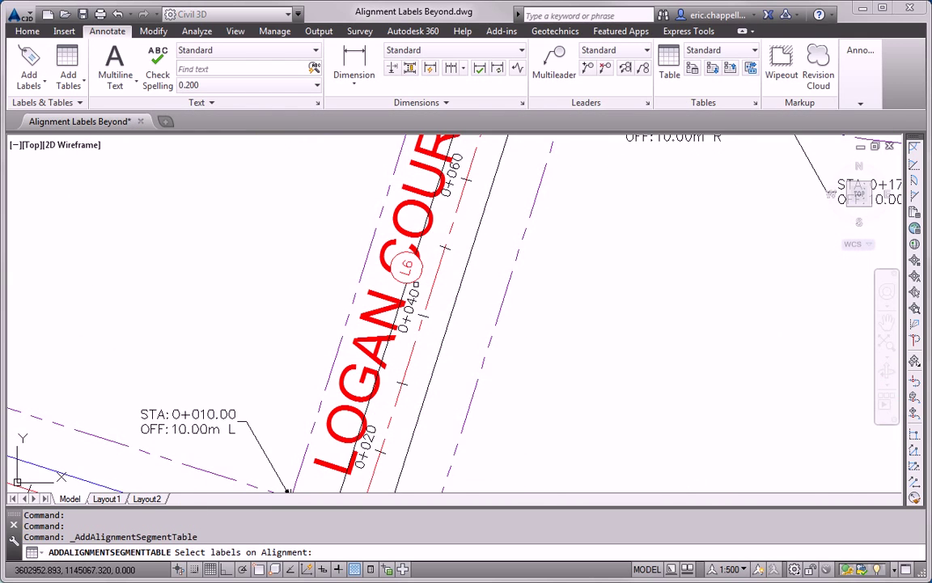
{"action": "left_click", "coordinate": [407, 266]}
{"action": "key", "text": "Return"}
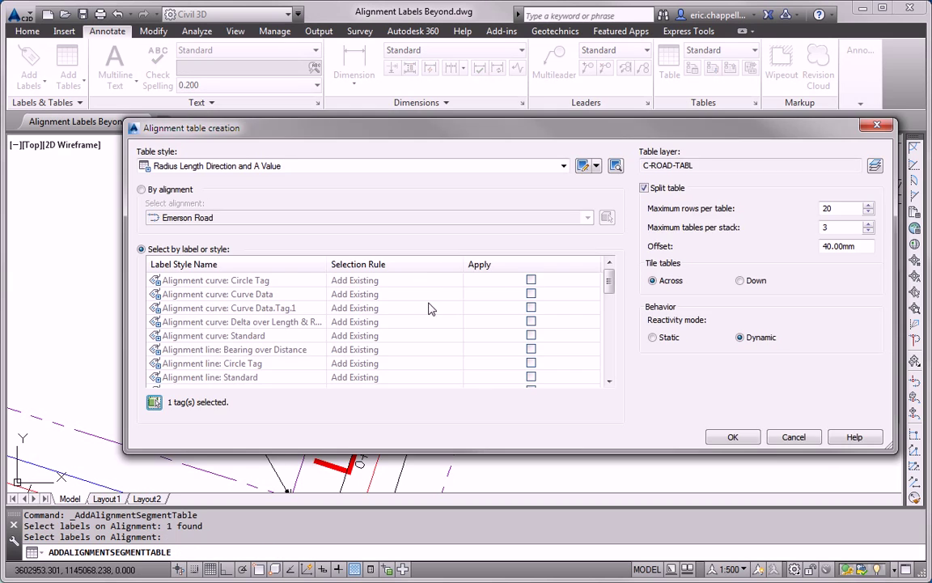
Step: Create the Logan Court segment table and place it directly below the Madison Lane table
{"action": "left_click", "coordinate": [733, 437]}
{"action": "scroll", "coordinate": [427, 323], "scroll_direction": "down", "scroll_amount": 5}
{"action": "scroll", "coordinate": [515, 299], "scroll_direction": "up", "scroll_amount": 2}
{"action": "scroll", "coordinate": [515, 299], "scroll_direction": "down", "scroll_amount": 2}
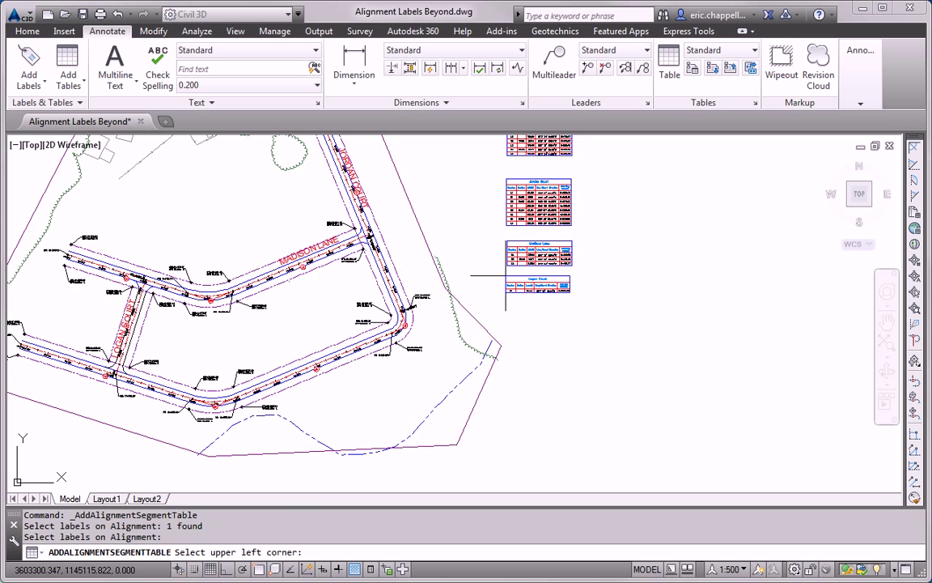
{"action": "left_click", "coordinate": [507, 281]}
{"action": "key", "text": "Escape"}
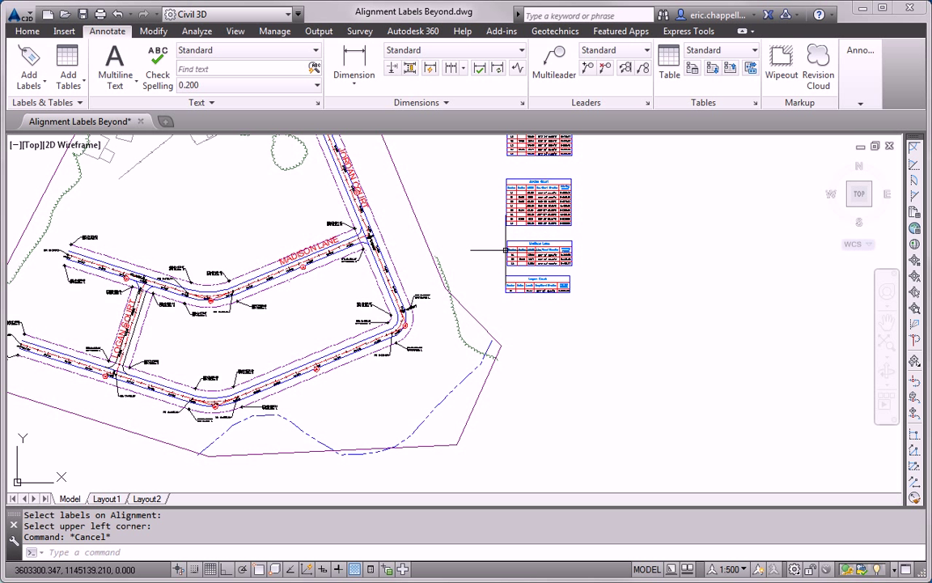
Step: Move Jordan Court's overlapping 0+000 station label to clear space northwest of the Emerson Road centerline
{"action": "scroll", "coordinate": [557, 312], "scroll_direction": "down", "scroll_amount": 2}
{"action": "mouse_move", "coordinate": [561, 312]}
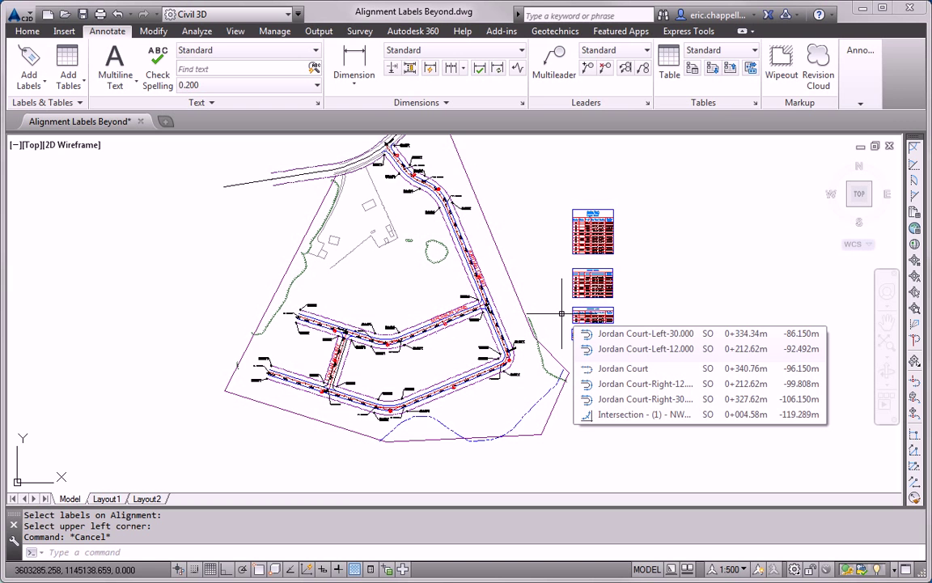
{"action": "middle_click_drag", "start_coordinate": [431, 211], "coordinate": [482, 311]}
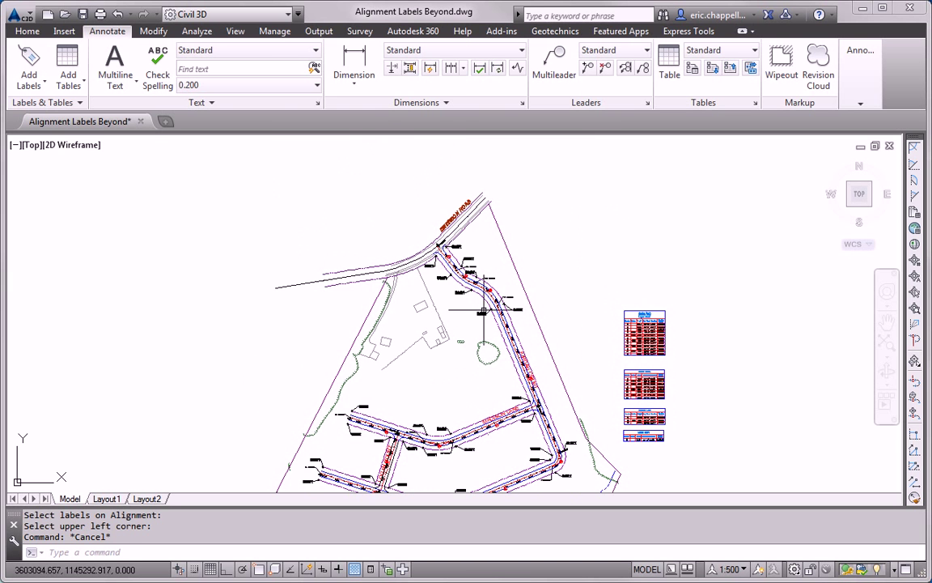
{"action": "scroll", "coordinate": [456, 288], "scroll_direction": "up", "scroll_amount": 5}
{"action": "mouse_move", "coordinate": [533, 347]}
{"action": "middle_mouse_down"}
{"action": "mouse_move", "coordinate": [428, 283]}
{"action": "mouse_move", "coordinate": [546, 370]}
{"action": "middle_mouse_up"}
{"action": "scroll", "coordinate": [454, 220], "scroll_direction": "up", "scroll_amount": 4}
{"action": "middle_click_drag", "start_coordinate": [449, 219], "coordinate": [560, 311]}
{"action": "scroll", "coordinate": [529, 317], "scroll_direction": "up", "scroll_amount": 4}
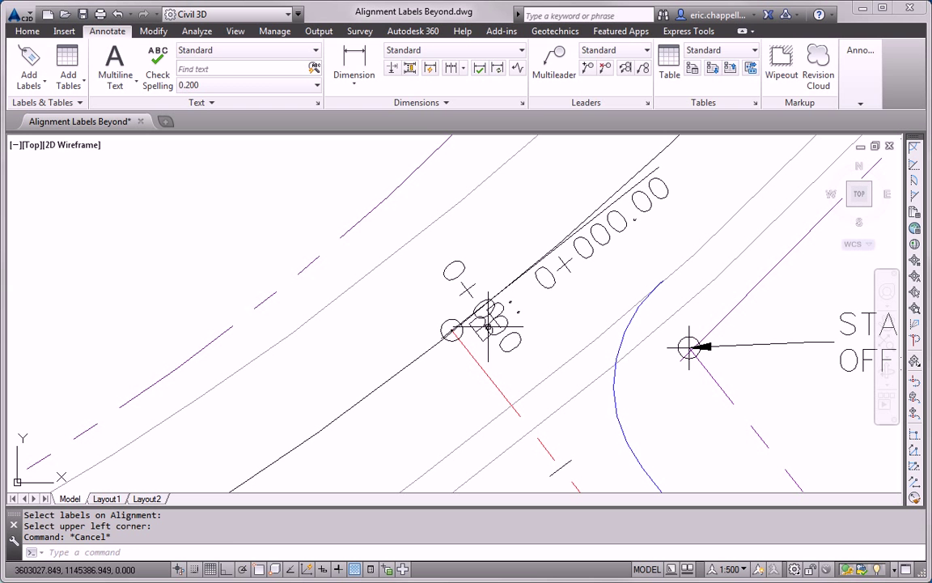
{"action": "left_click", "coordinate": [454, 331]}
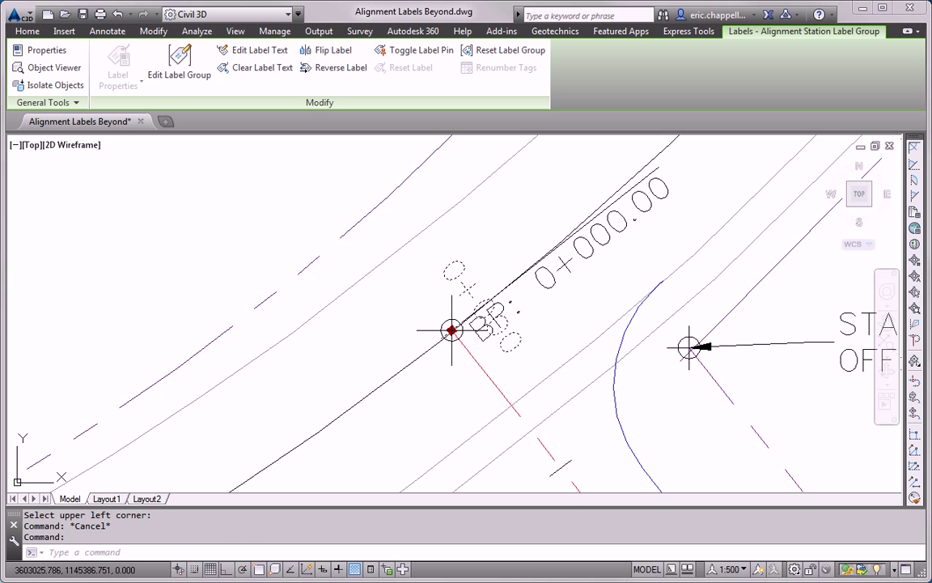
{"action": "left_click", "coordinate": [452, 329]}
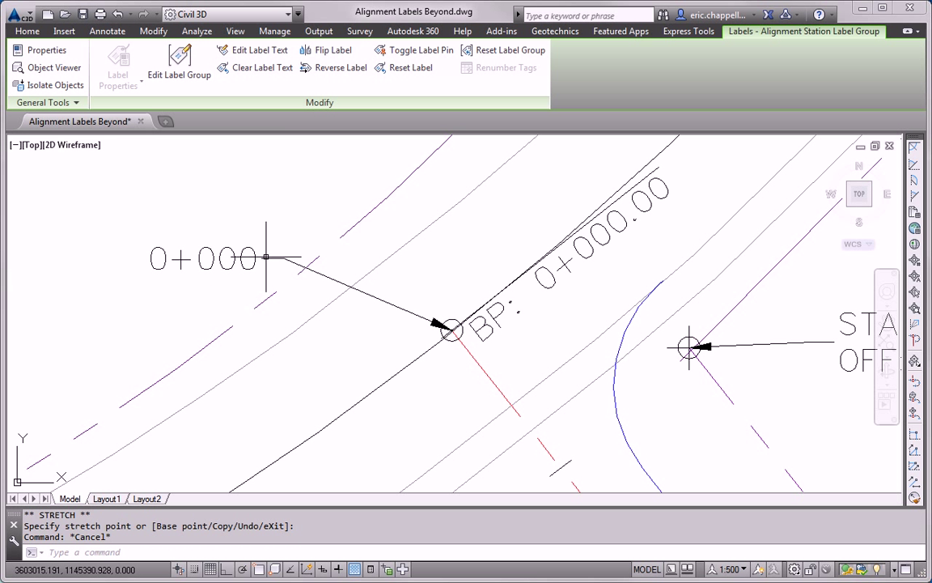
{"action": "key", "text": "Escape"}
Step: Move the STA 0+078.47, OFF 10.00m L label into the clear area northeast of its right-of-way line
{"action": "scroll", "coordinate": [359, 282], "scroll_direction": "down", "scroll_amount": 4}
{"action": "middle_click_drag", "start_coordinate": [479, 358], "coordinate": [373, 170]}
{"action": "middle_click_drag", "start_coordinate": [468, 308], "coordinate": [365, 239]}
{"action": "left_click", "coordinate": [476, 284]}
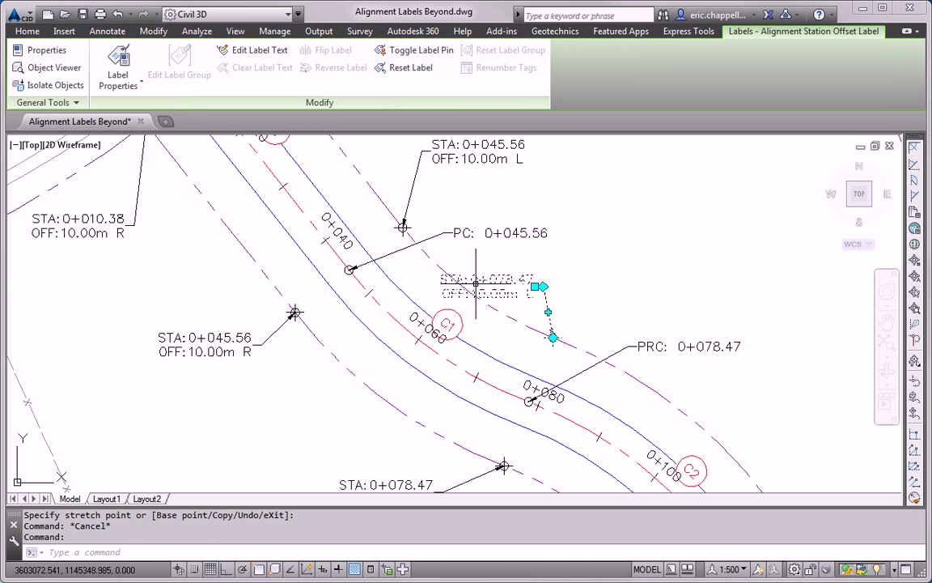
{"action": "left_click", "coordinate": [534, 288]}
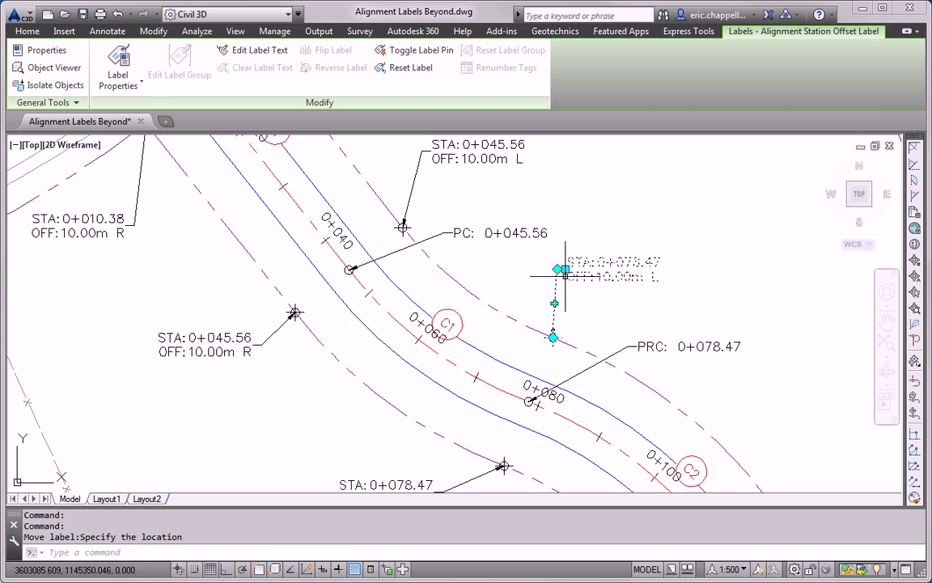
{"action": "key", "text": "Escape"}
{"action": "key", "text": "Escape"}
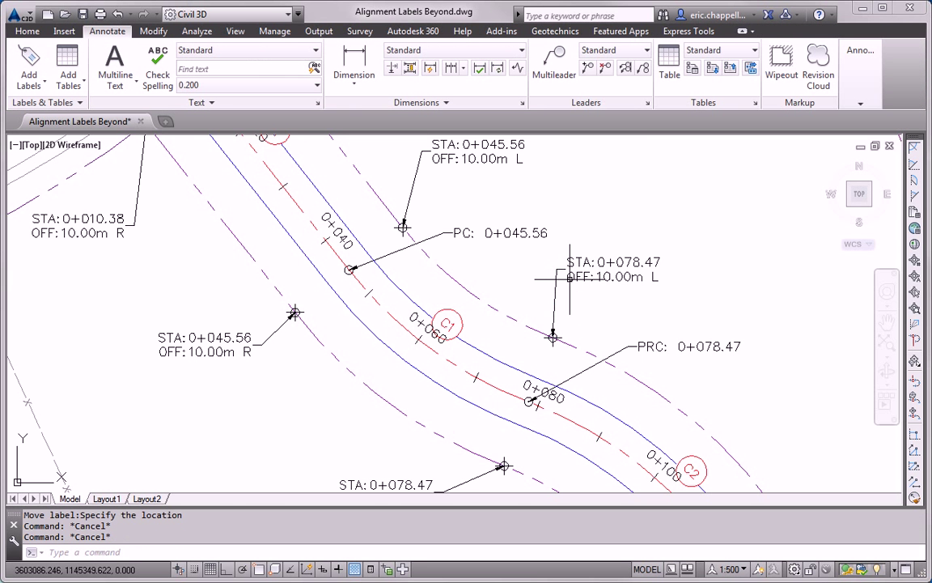
{"action": "scroll", "coordinate": [568, 279], "scroll_direction": "down", "scroll_amount": 4}
{"action": "middle_click_drag", "start_coordinate": [594, 362], "coordinate": [499, 294]}
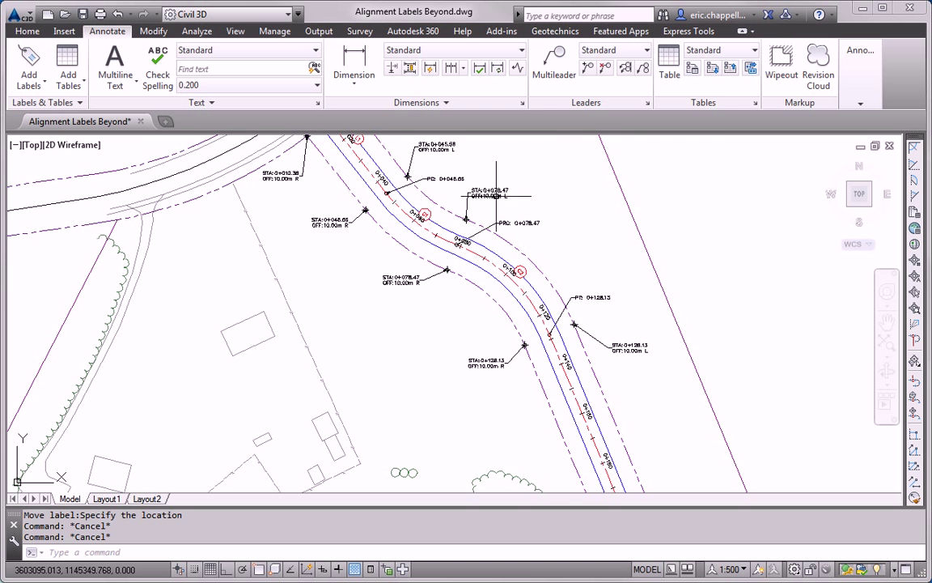
Step: Move Jordan Court's PRC 0+078.47 label across the road to the southwest side, beyond the right-of-way line
{"action": "scroll", "coordinate": [453, 210], "scroll_direction": "up", "scroll_amount": 4}
{"action": "mouse_move", "coordinate": [515, 266]}
{"action": "middle_mouse_down"}
{"action": "mouse_move", "coordinate": [504, 294]}
{"action": "mouse_move", "coordinate": [505, 267]}
{"action": "middle_mouse_up"}
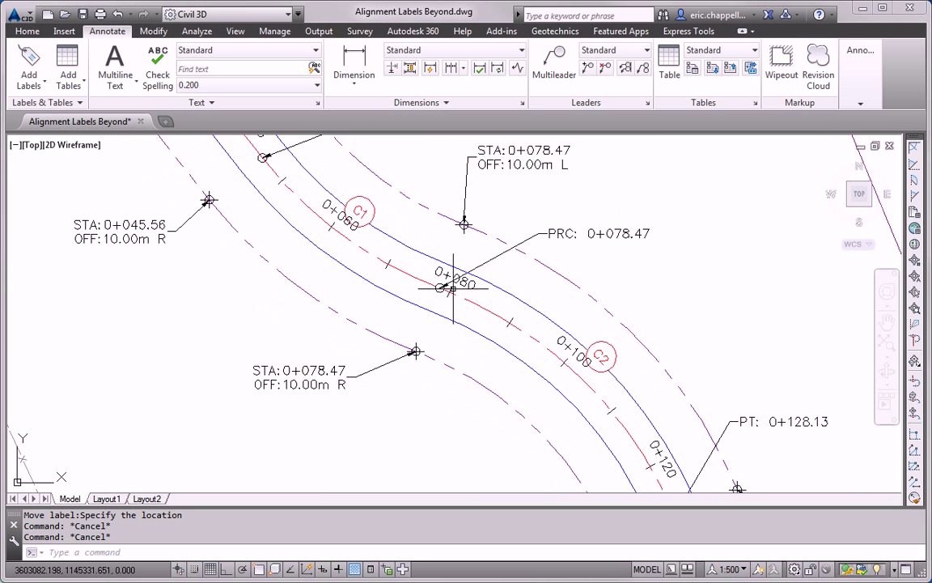
{"action": "left_click", "coordinate": [596, 234]}
{"action": "left_click", "coordinate": [547, 233]}
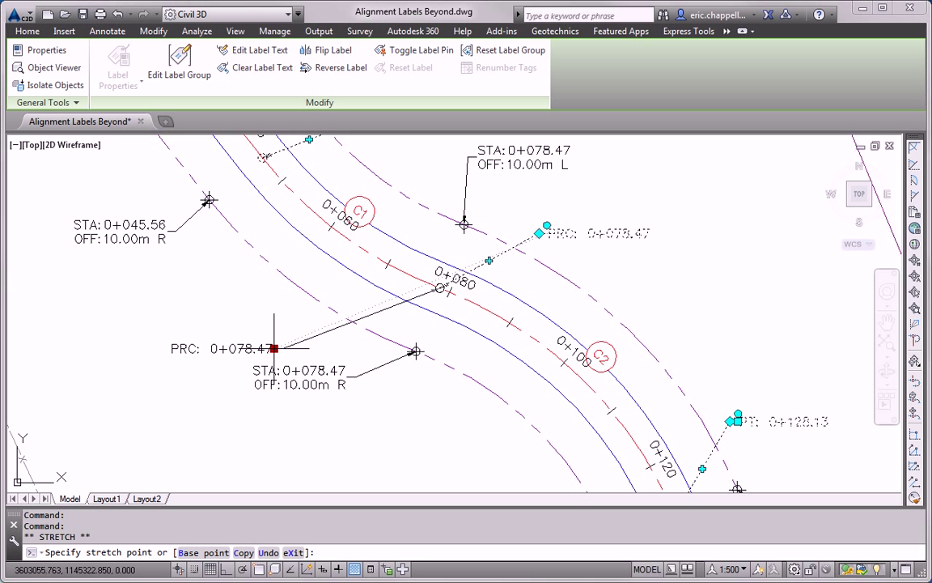
{"action": "key", "text": "Escape"}
{"action": "key", "text": "Escape"}
Step: Slide the L1 tag northwest along Jordan Court's centerline to between stations 0+180 and 0+200, clear of the street name
{"action": "middle_click_drag", "start_coordinate": [551, 443], "coordinate": [454, 232]}
{"action": "middle_click_drag", "start_coordinate": [590, 451], "coordinate": [472, 193]}
{"action": "middle_click_drag", "start_coordinate": [605, 396], "coordinate": [472, 136]}
{"action": "mouse_move", "coordinate": [575, 376]}
{"action": "middle_mouse_down"}
{"action": "mouse_move", "coordinate": [478, 145]}
{"action": "mouse_move", "coordinate": [587, 362]}
{"action": "middle_mouse_up"}
{"action": "scroll", "coordinate": [534, 350], "scroll_direction": "up", "scroll_amount": 2}
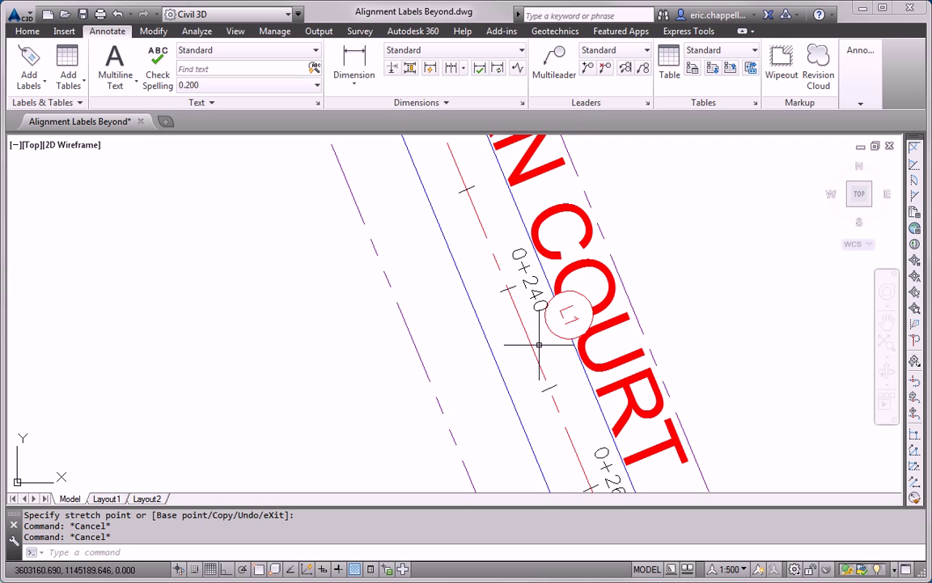
{"action": "left_click", "coordinate": [567, 318]}
{"action": "left_click", "coordinate": [530, 330]}
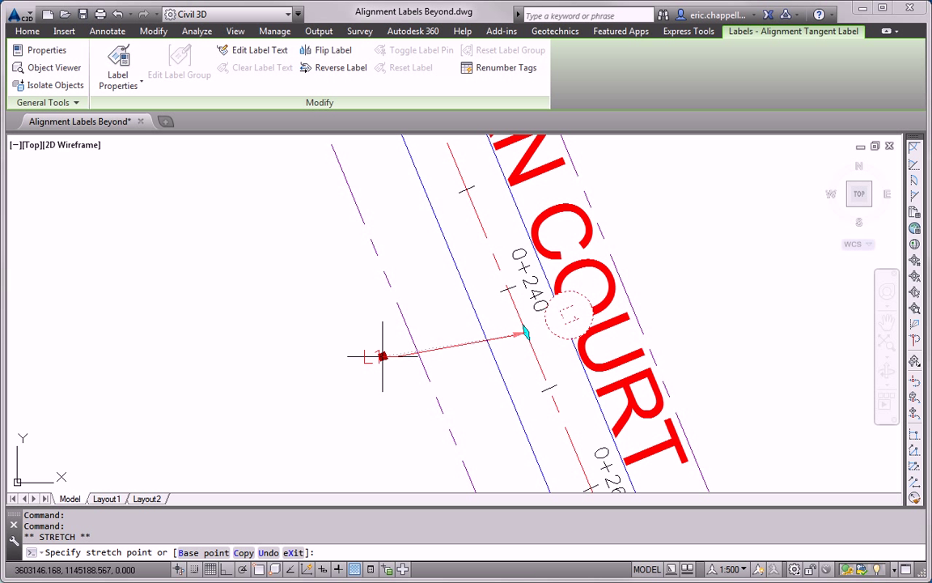
{"action": "key", "text": "Escape"}
{"action": "left_click", "coordinate": [532, 330]}
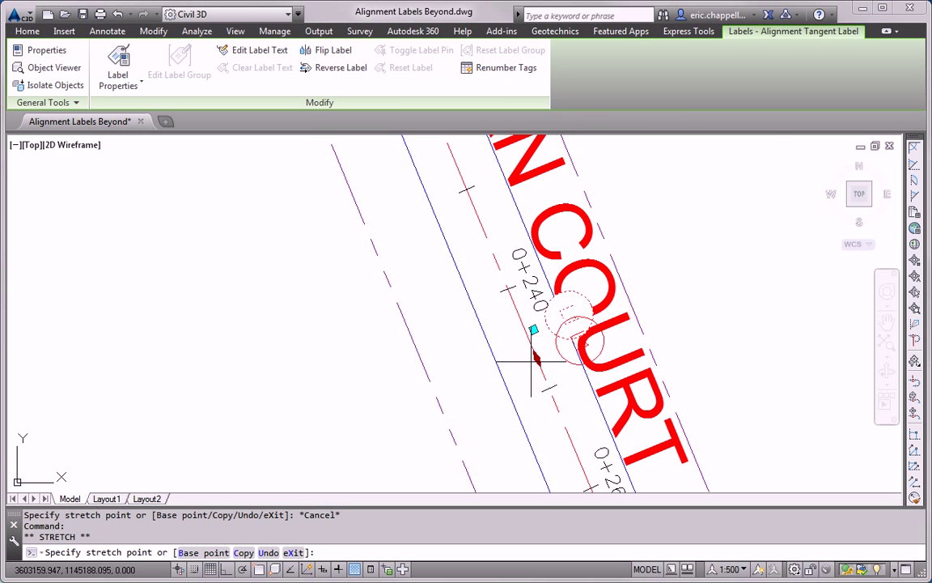
{"action": "scroll", "coordinate": [530, 358], "scroll_direction": "down", "scroll_amount": 5}
{"action": "scroll", "coordinate": [502, 293], "scroll_direction": "up", "scroll_amount": 5}
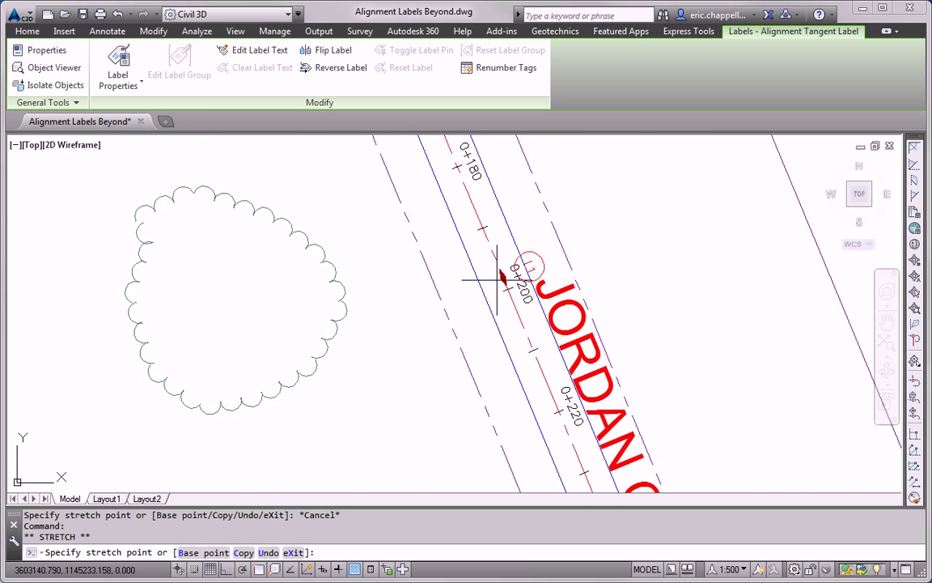
{"action": "left_click", "coordinate": [493, 253]}
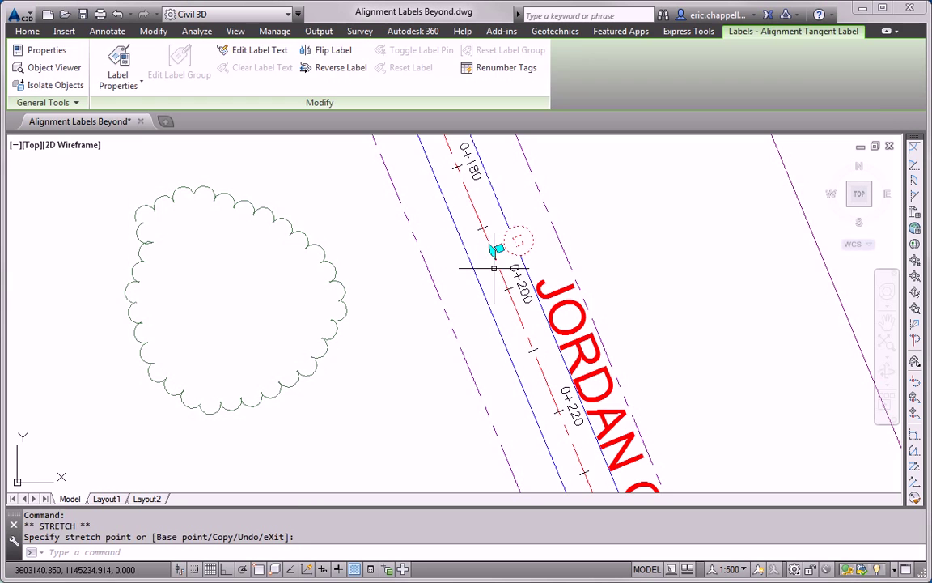
{"action": "key", "text": "Escape"}
{"action": "key", "text": "Escape"}
Step: Move Madison Lane's overlapping 0+000 station label to clear space east of its intersection with Jordan Court
{"action": "scroll", "coordinate": [494, 284], "scroll_direction": "down", "scroll_amount": 4}
{"action": "middle_click_drag", "start_coordinate": [556, 381], "coordinate": [556, 203]}
{"action": "scroll", "coordinate": [591, 316], "scroll_direction": "up", "scroll_amount": 5}
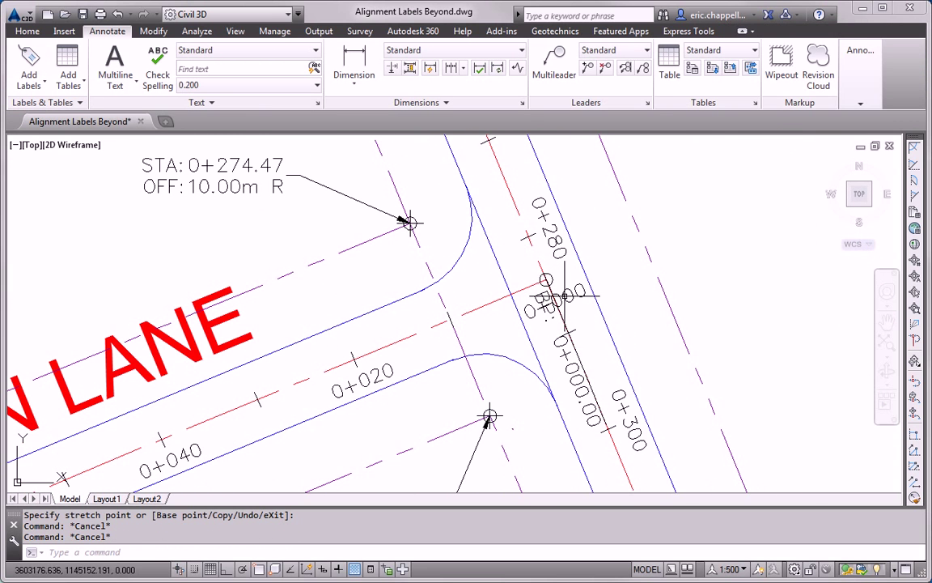
{"action": "left_click", "coordinate": [551, 286]}
{"action": "left_click", "coordinate": [546, 279]}
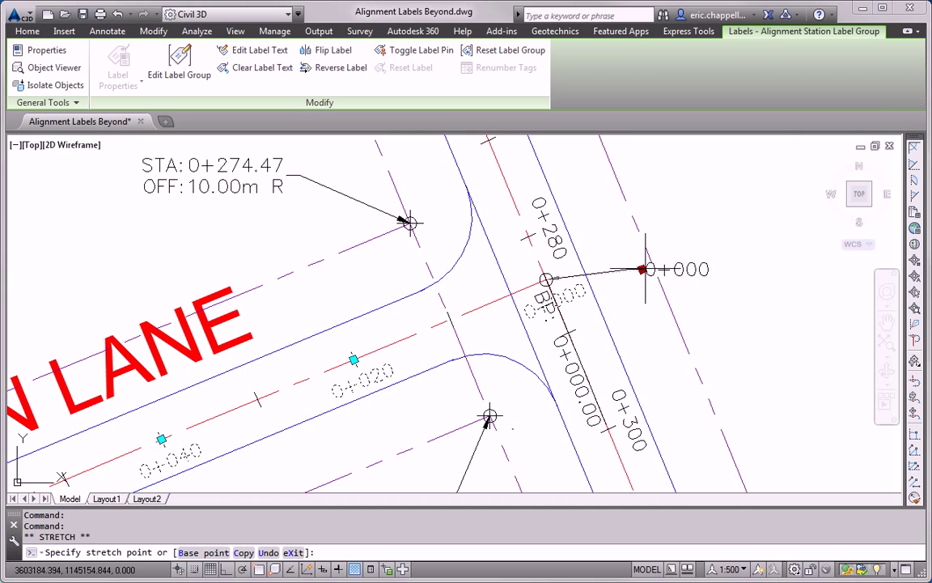
{"action": "key", "text": "Escape"}
{"action": "key", "text": "Escape"}
{"action": "scroll", "coordinate": [695, 169], "scroll_direction": "down", "scroll_amount": 4}
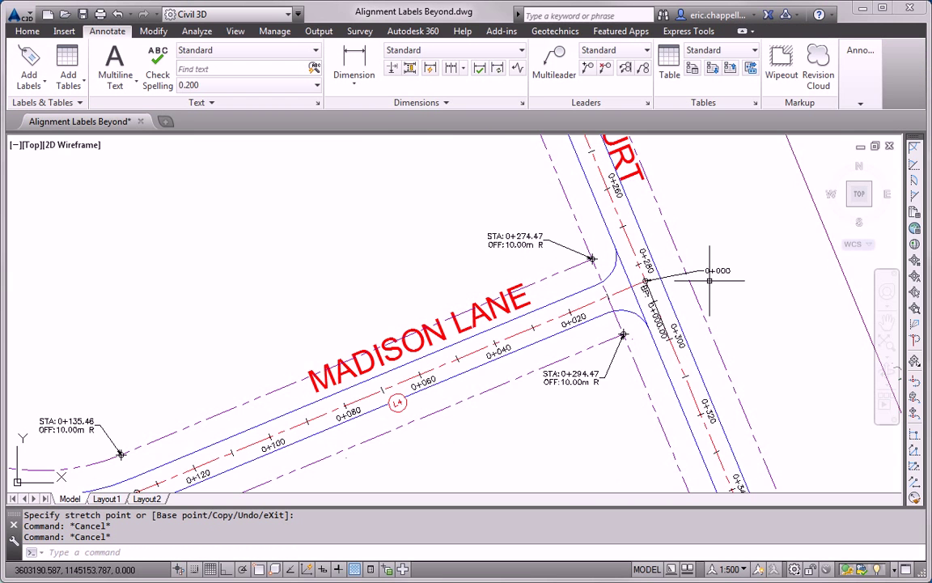
{"action": "middle_click_drag", "start_coordinate": [712, 313], "coordinate": [686, 258]}
{"action": "middle_click_drag", "start_coordinate": [691, 353], "coordinate": [654, 243]}
{"action": "scroll", "coordinate": [704, 323], "scroll_direction": "up", "scroll_amount": 4}
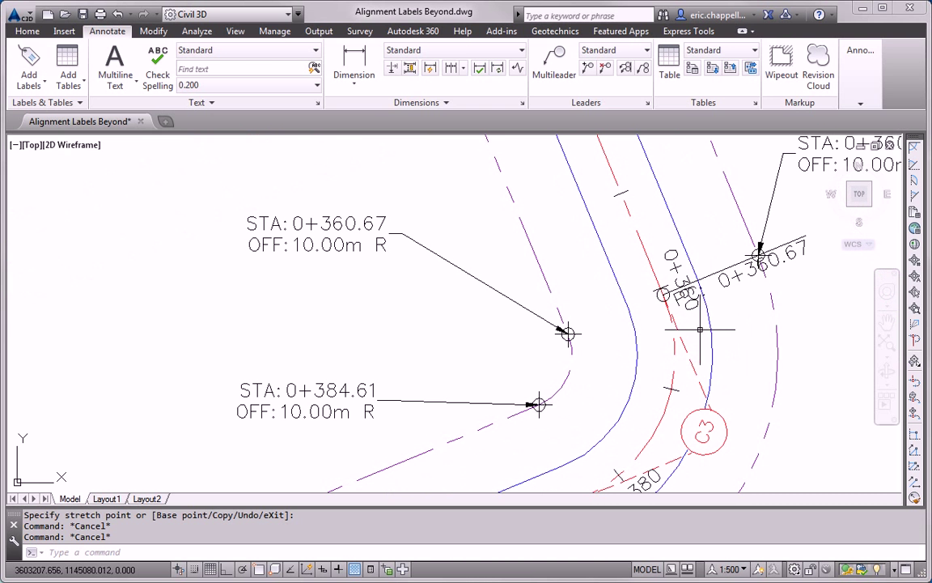
{"action": "left_click", "coordinate": [676, 253]}
{"action": "key", "text": "Escape"}
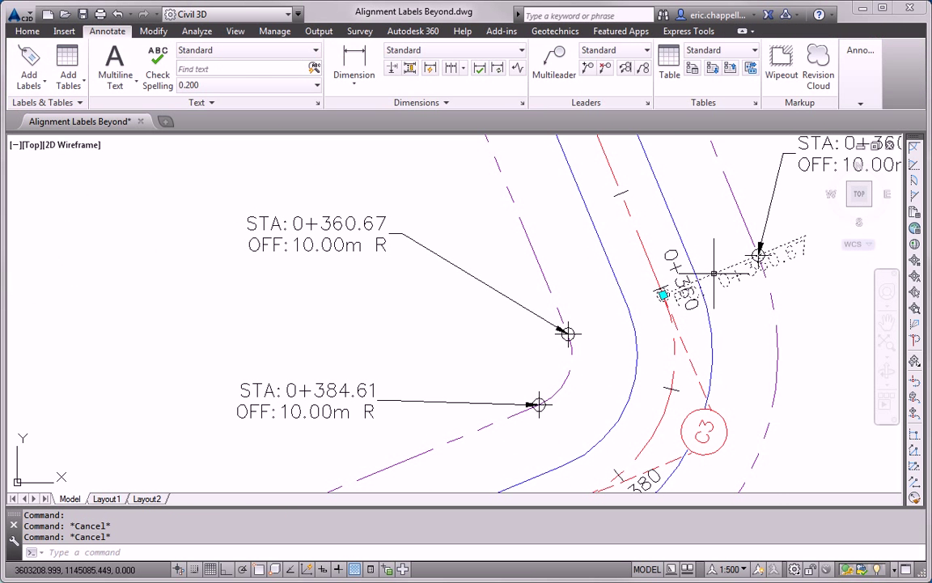
{"action": "left_click", "coordinate": [670, 293]}
{"action": "left_click", "coordinate": [663, 295]}
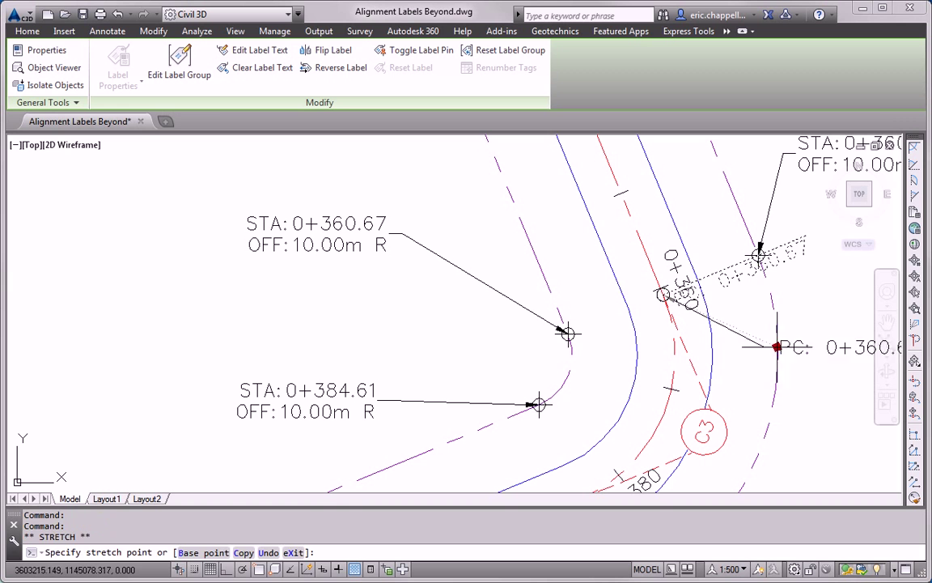
{"action": "left_click", "coordinate": [816, 359]}
{"action": "key", "text": "Escape"}
Step: Check the rest of Jordan Court, Logan Court and Madison Lane for overlapping labels, then review the whole site with its tables
{"action": "scroll", "coordinate": [817, 376], "scroll_direction": "down", "scroll_amount": 2}
{"action": "middle_click_drag", "start_coordinate": [808, 421], "coordinate": [660, 259]}
{"action": "scroll", "coordinate": [596, 335], "scroll_direction": "down", "scroll_amount": 2}
{"action": "mouse_move", "coordinate": [549, 382]}
{"action": "middle_mouse_down"}
{"action": "mouse_move", "coordinate": [779, 318]}
{"action": "mouse_move", "coordinate": [794, 303]}
{"action": "middle_mouse_up"}
{"action": "middle_click_drag", "start_coordinate": [480, 437], "coordinate": [708, 323]}
{"action": "middle_click_drag", "start_coordinate": [418, 391], "coordinate": [602, 364]}
{"action": "middle_click_drag", "start_coordinate": [359, 298], "coordinate": [584, 429]}
{"action": "middle_click_drag", "start_coordinate": [340, 360], "coordinate": [555, 396]}
{"action": "middle_click_drag", "start_coordinate": [391, 318], "coordinate": [312, 389]}
{"action": "scroll", "coordinate": [335, 367], "scroll_direction": "down", "scroll_amount": 2}
{"action": "middle_click_drag", "start_coordinate": [488, 271], "coordinate": [448, 363]}
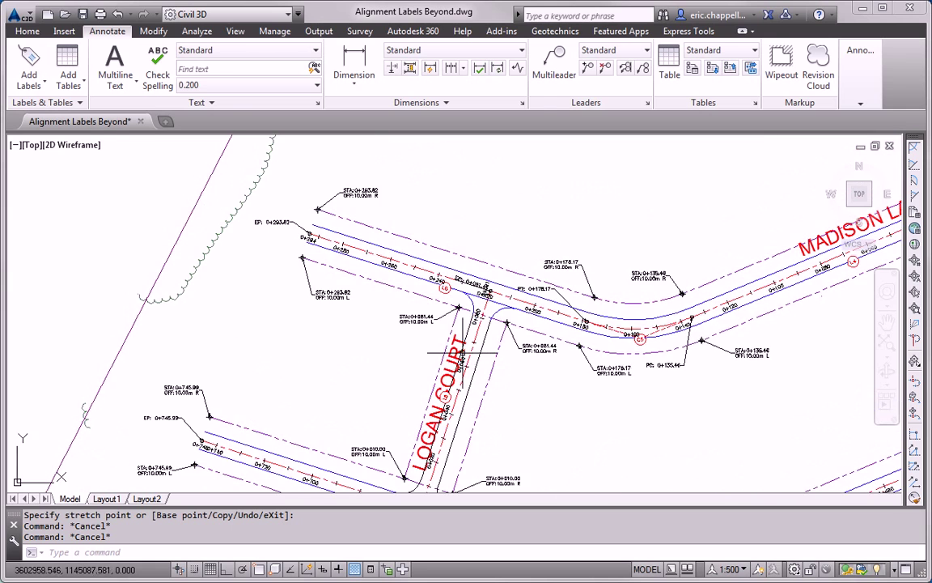
{"action": "scroll", "coordinate": [456, 353], "scroll_direction": "down", "scroll_amount": 5}
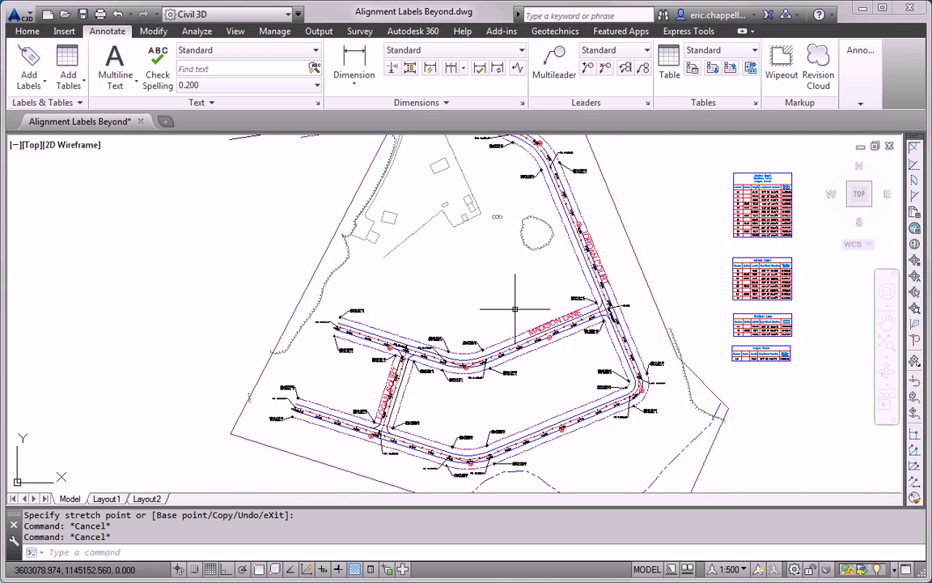